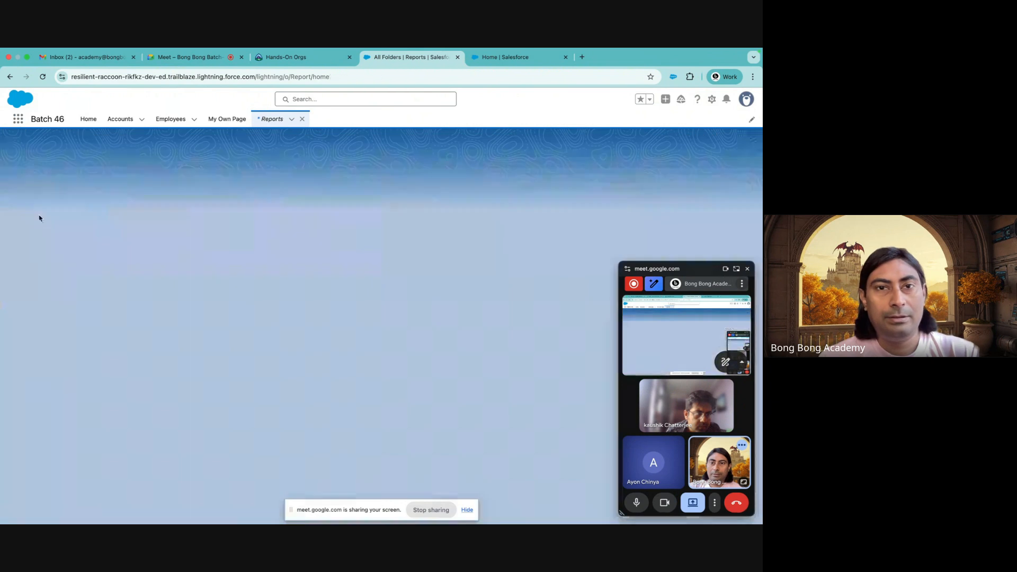
- Show all reports and start creating a new report
{"action": "left_click", "coordinate": [747, 270]}
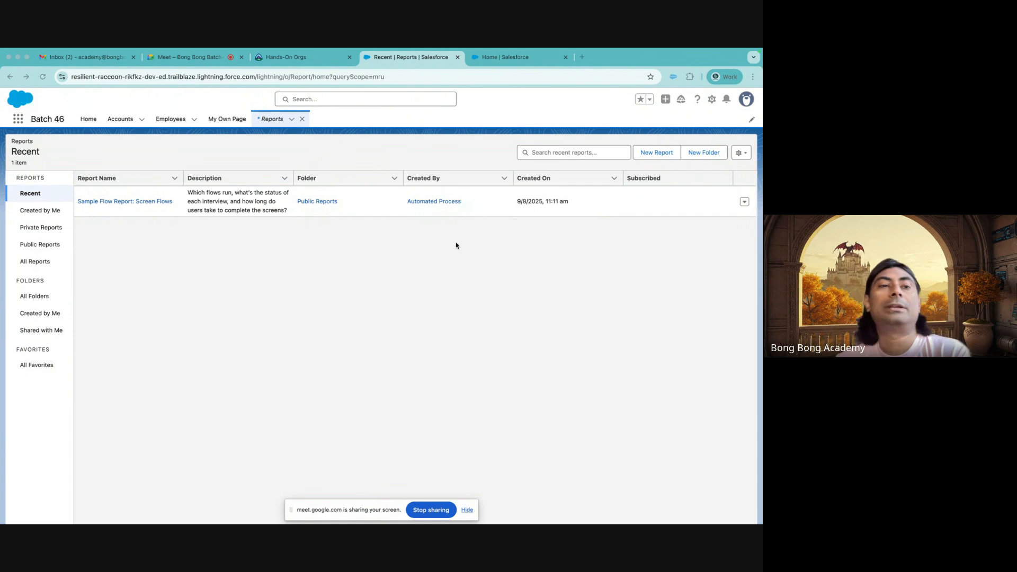
{"action": "left_click", "coordinate": [45, 260]}
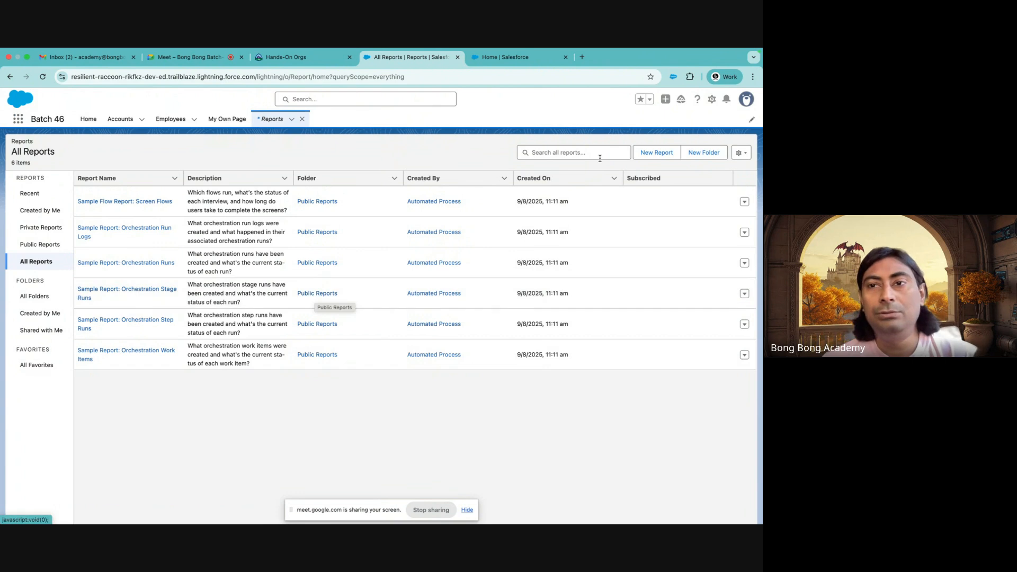
{"action": "left_click", "coordinate": [649, 156]}
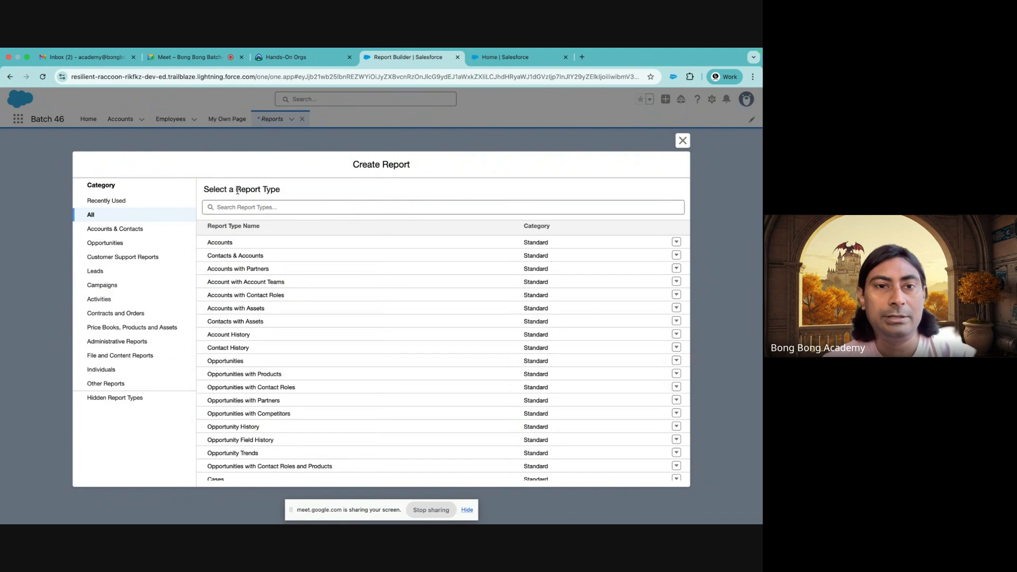
- Examine the full list of report types available for the new report
{"action": "left_click_drag", "start_coordinate": [206, 190], "coordinate": [311, 193]}
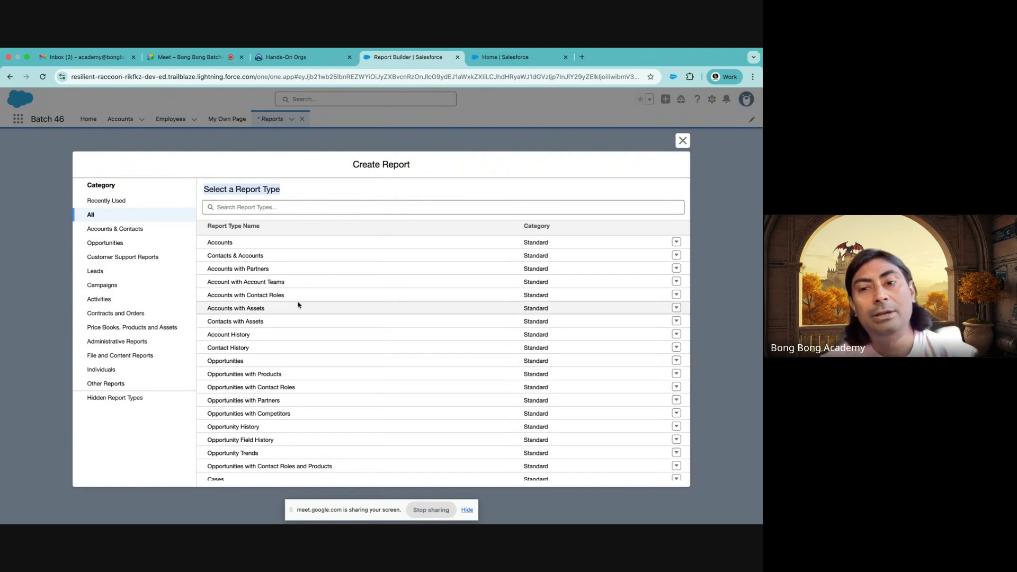
{"action": "scroll", "coordinate": [298, 305], "scroll_direction": "down", "scroll_amount": 10}
{"action": "scroll", "coordinate": [298, 305], "scroll_direction": "up", "scroll_amount": 15}
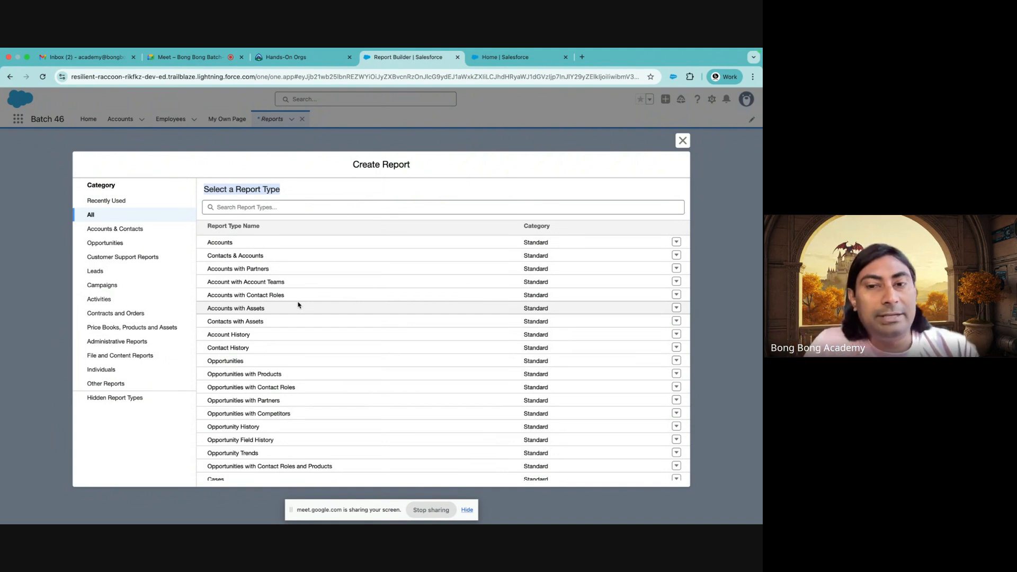
{"action": "left_click", "coordinate": [284, 191]}
{"action": "left_click_drag", "start_coordinate": [285, 192], "coordinate": [240, 188]}
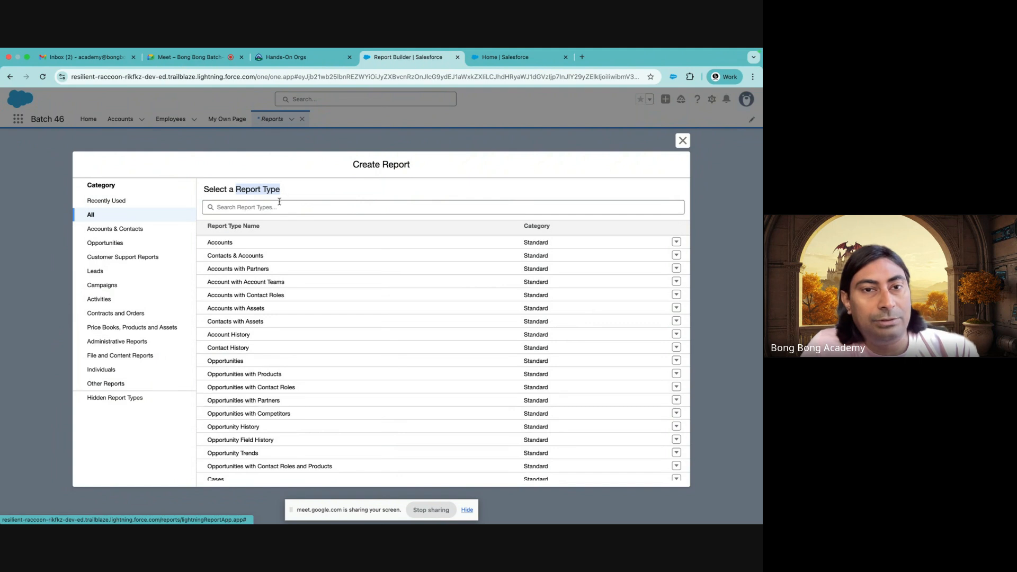
{"action": "left_click", "coordinate": [254, 190]}
{"action": "left_click_drag", "start_coordinate": [239, 189], "coordinate": [305, 193]}
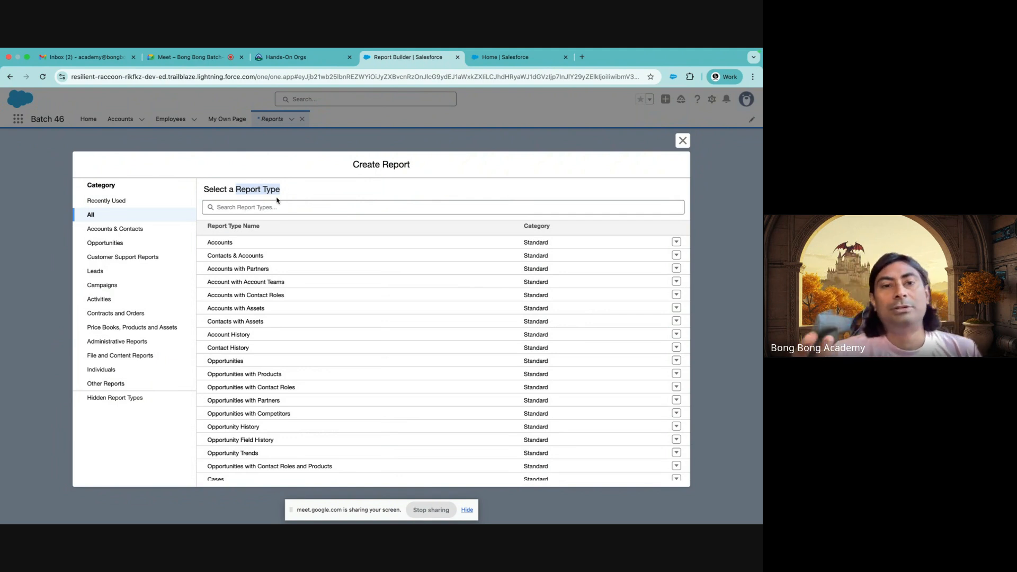
- Review the report types offered in the Opportunities, Leads, and Accounts & Contacts categories
{"action": "left_click", "coordinate": [91, 215]}
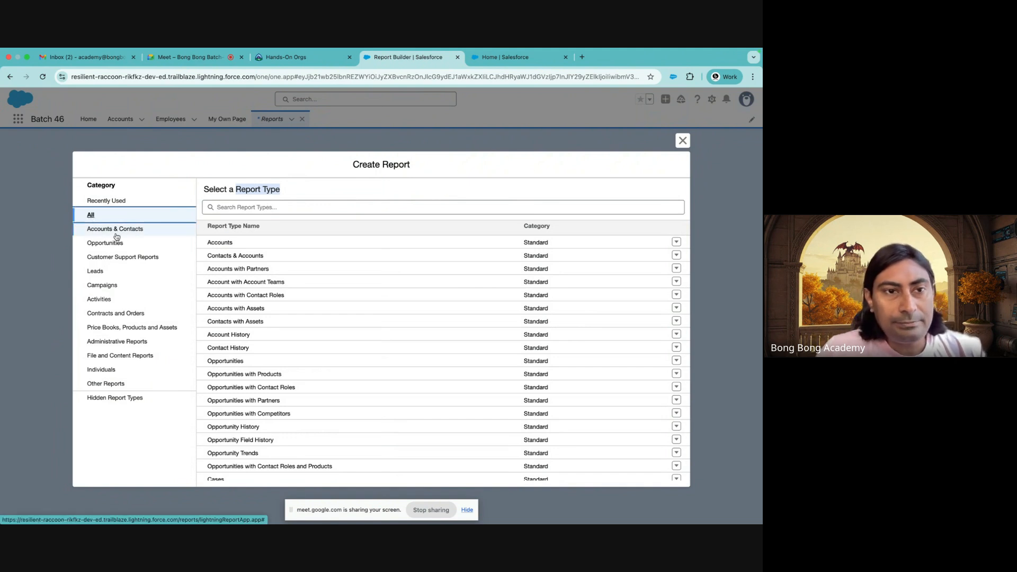
{"action": "left_click", "coordinate": [99, 245]}
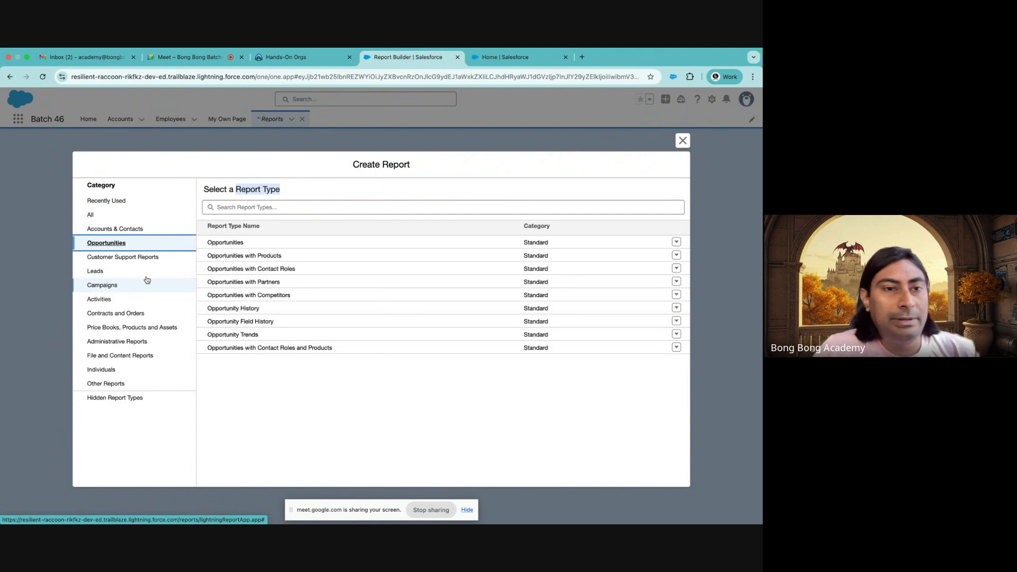
{"action": "left_click", "coordinate": [114, 274]}
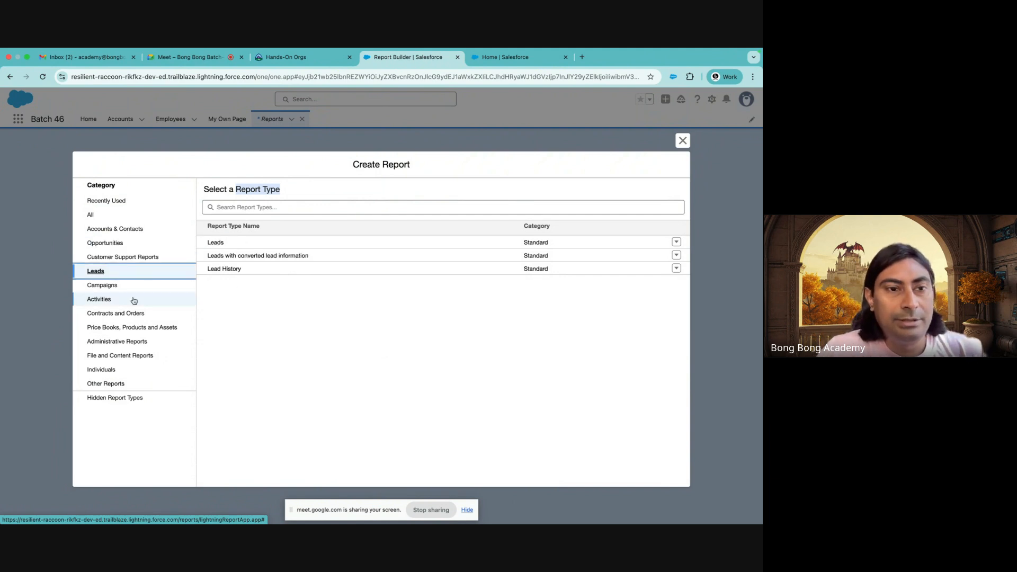
{"action": "left_click", "coordinate": [109, 228]}
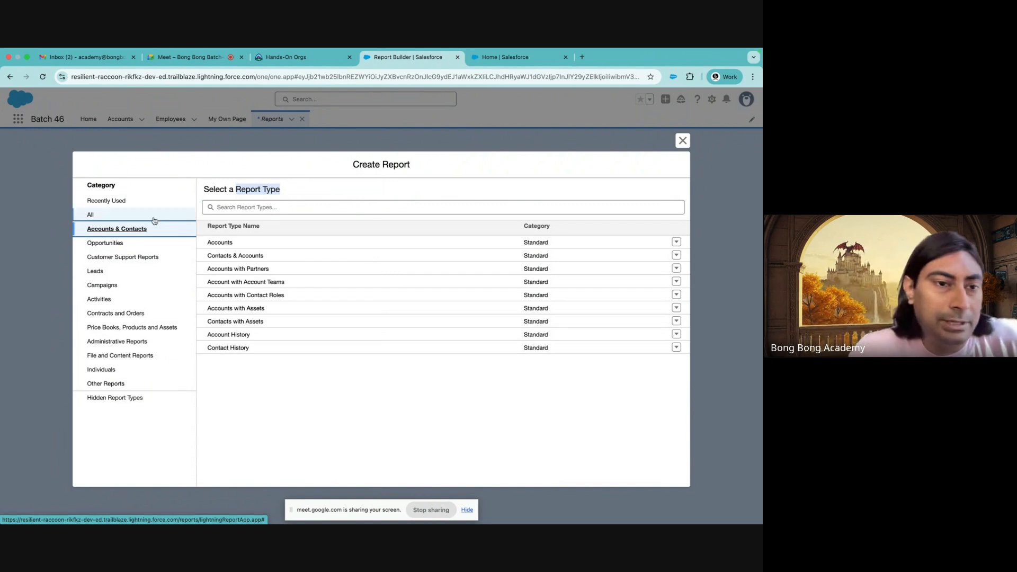
- Select the Opportunities report type from the Opportunities category and examine the objects it uses
{"action": "left_click", "coordinate": [121, 244]}
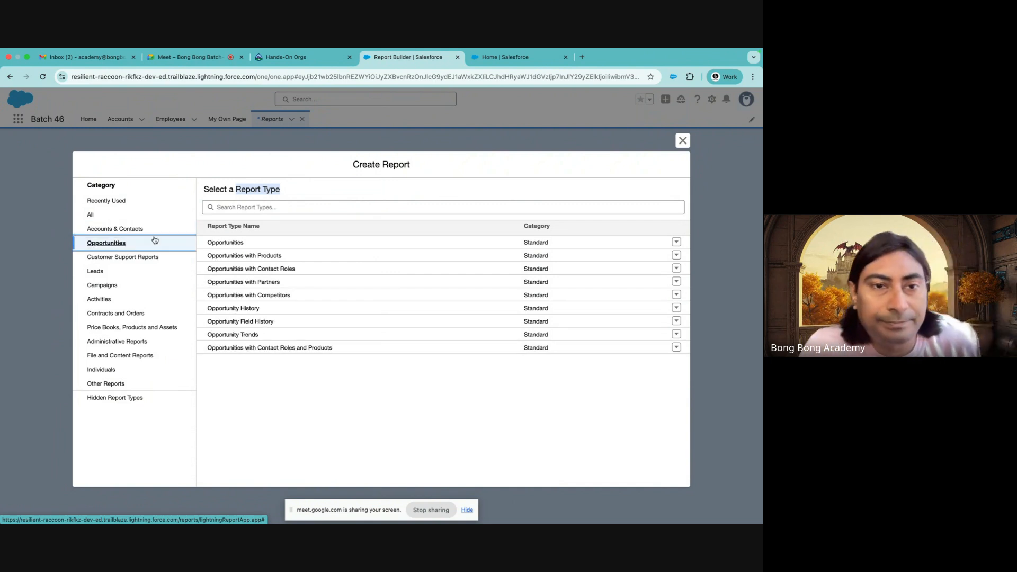
{"action": "left_click", "coordinate": [227, 243]}
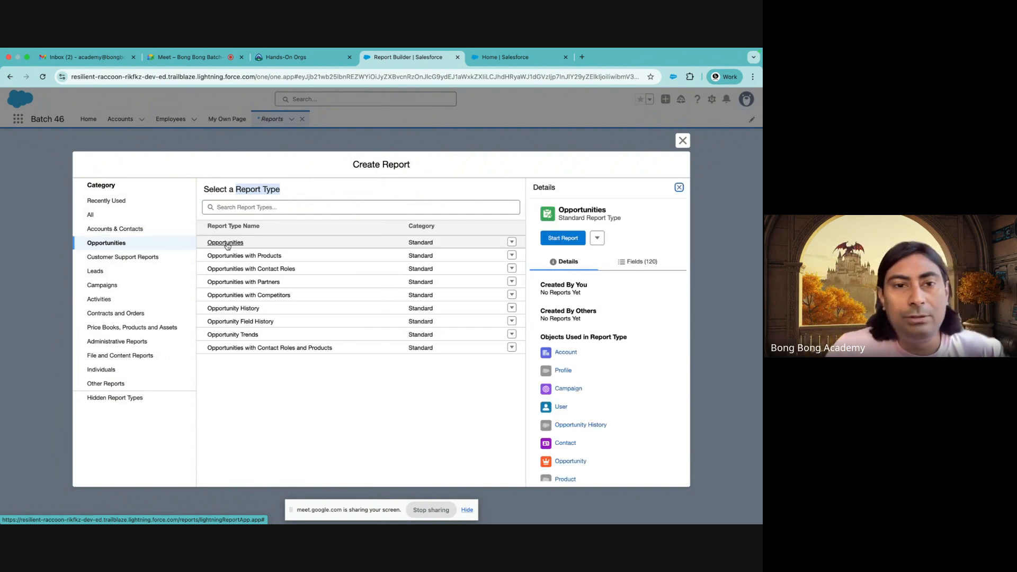
{"action": "scroll", "coordinate": [599, 349], "scroll_direction": "down", "scroll_amount": 2}
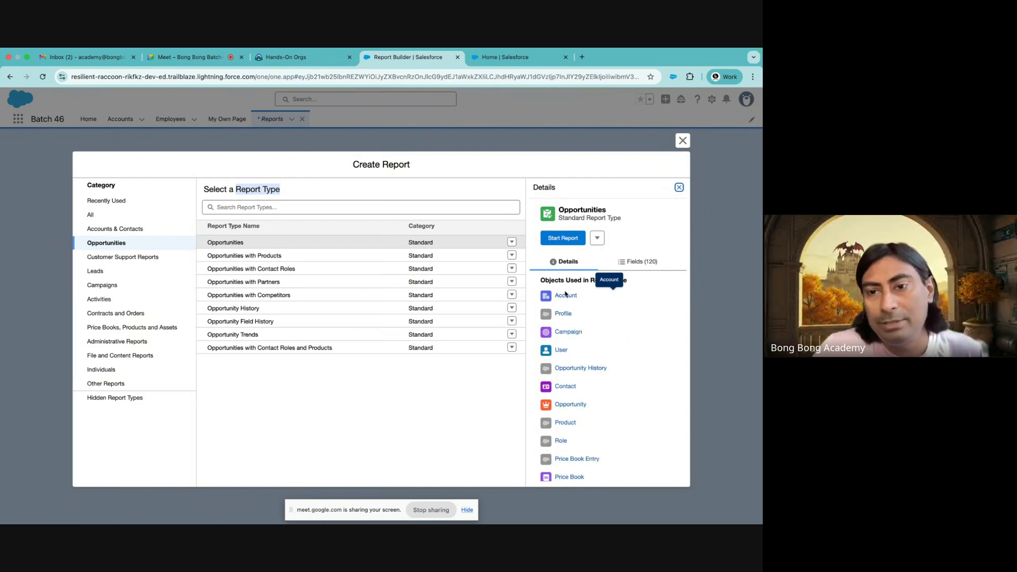
{"action": "scroll", "coordinate": [562, 419], "scroll_direction": "down", "scroll_amount": 1}
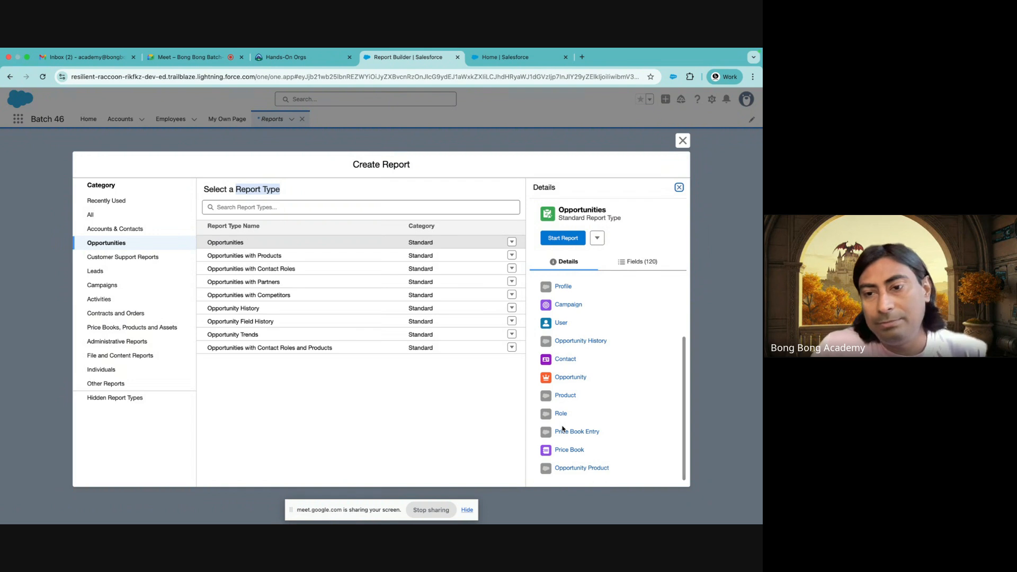
{"action": "scroll", "coordinate": [563, 428], "scroll_direction": "up", "scroll_amount": 3}
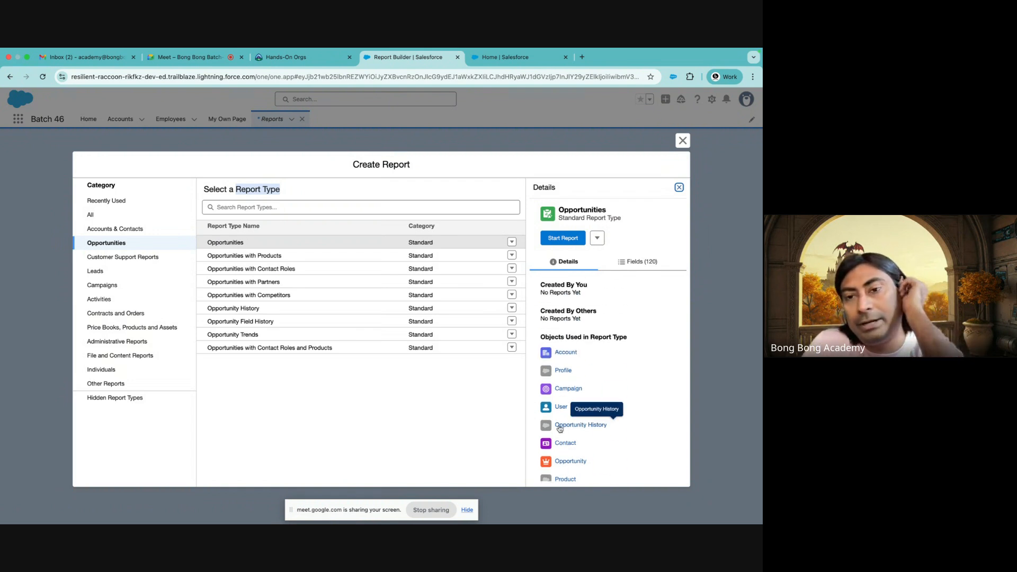
{"action": "scroll", "coordinate": [550, 409], "scroll_direction": "down", "scroll_amount": 1}
{"action": "scroll", "coordinate": [550, 409], "scroll_direction": "up", "scroll_amount": 2}
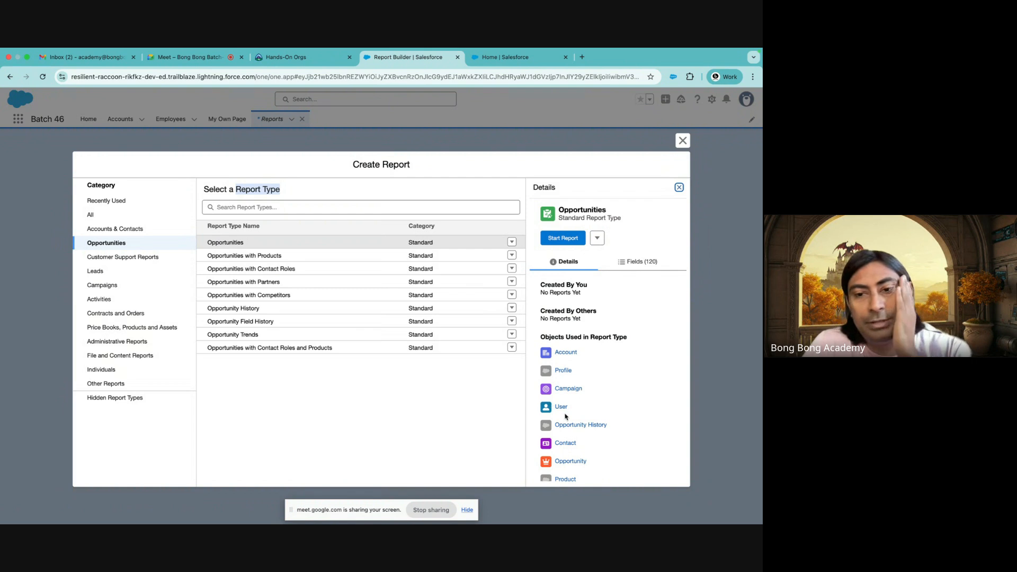
{"action": "scroll", "coordinate": [562, 323], "scroll_direction": "down", "scroll_amount": 3}
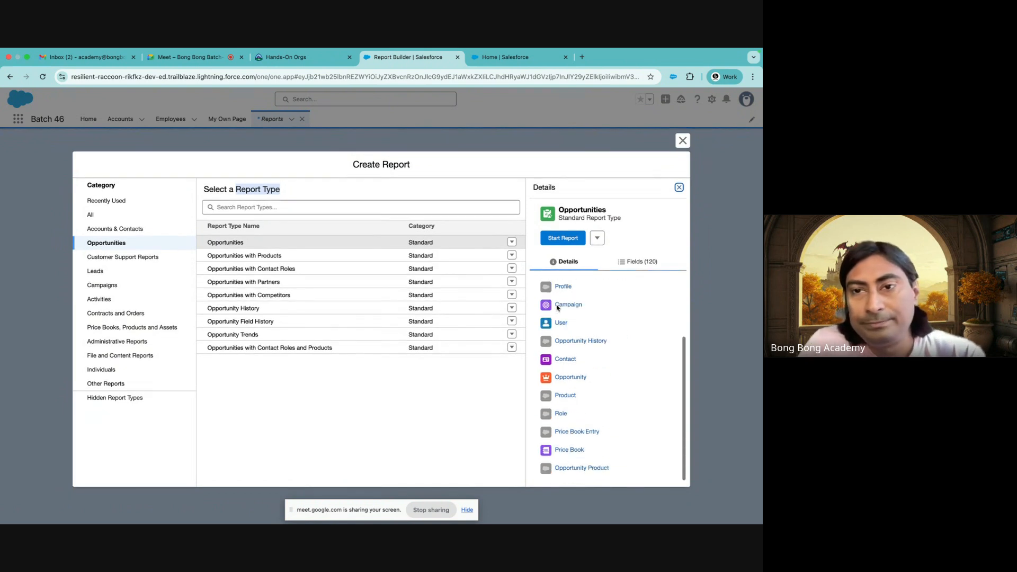
{"action": "scroll", "coordinate": [572, 347], "scroll_direction": "up", "scroll_amount": 3}
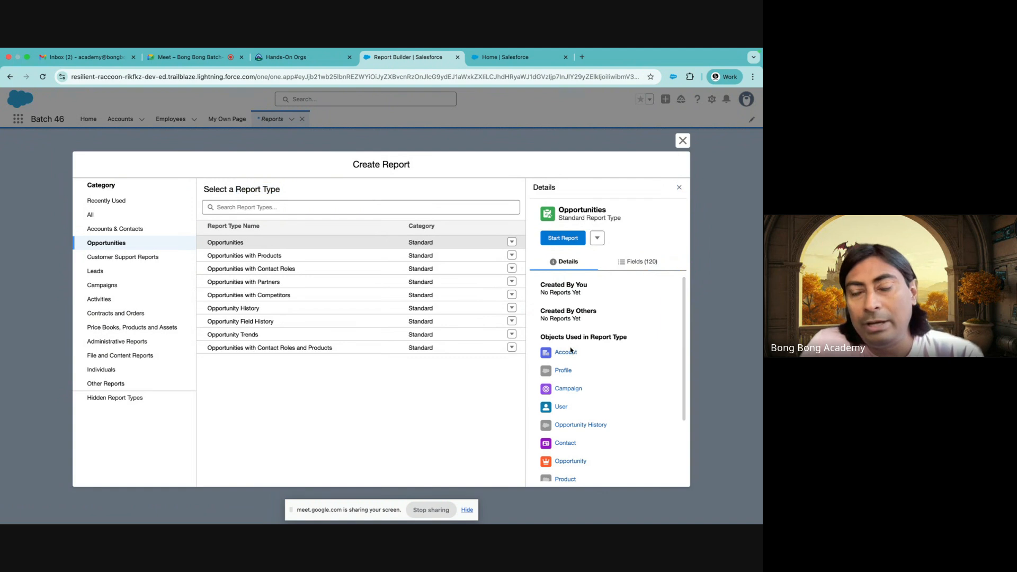
{"action": "scroll", "coordinate": [560, 432], "scroll_direction": "down", "scroll_amount": 2}
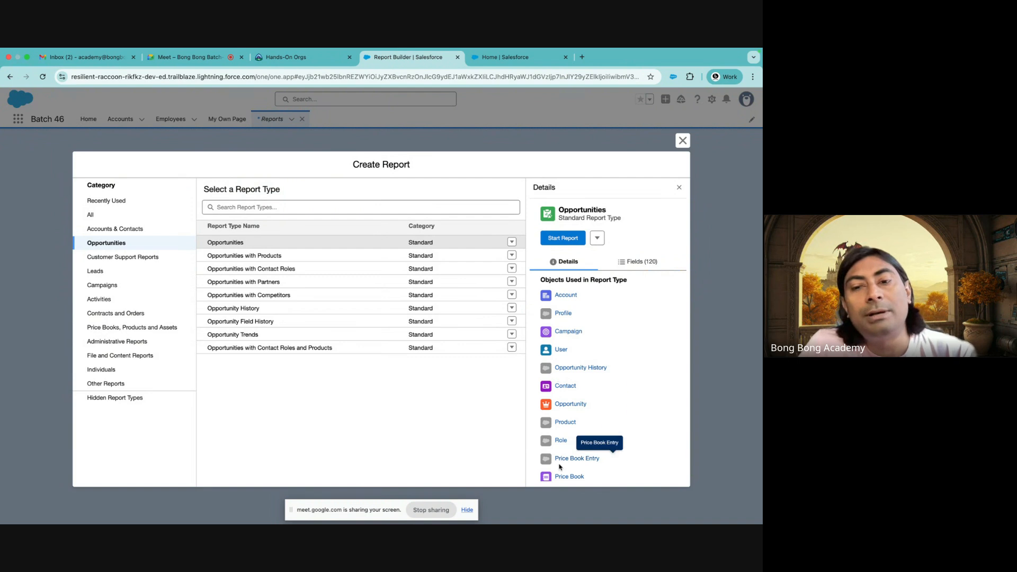
{"action": "scroll", "coordinate": [555, 413], "scroll_direction": "down", "scroll_amount": 1}
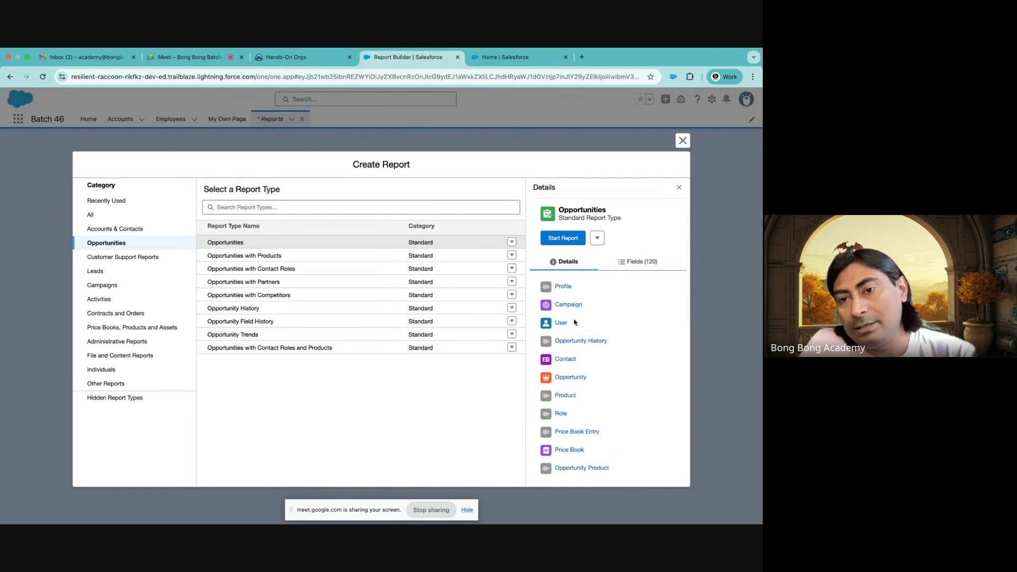
{"action": "scroll", "coordinate": [561, 339], "scroll_direction": "up", "scroll_amount": 3}
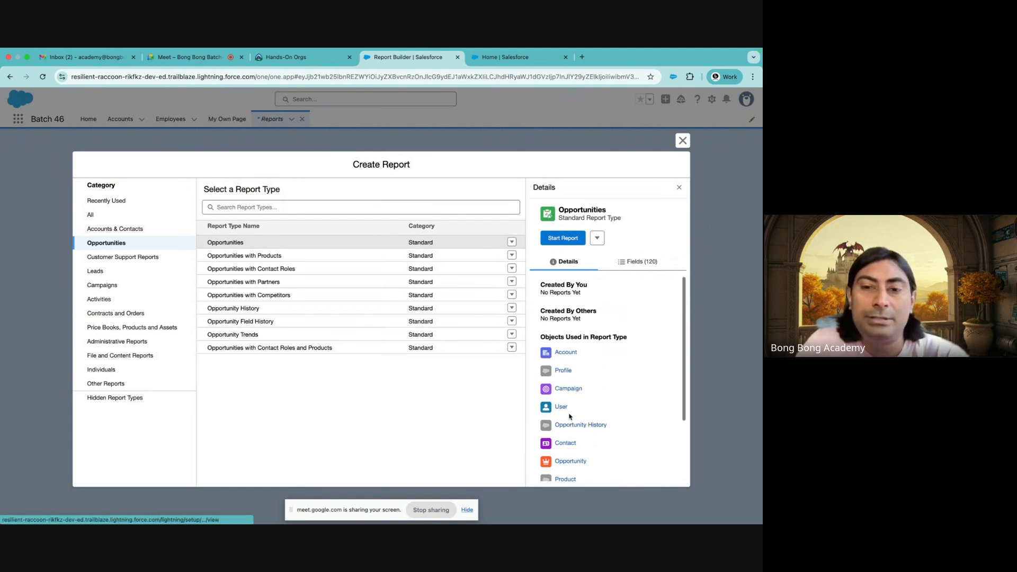
{"action": "scroll", "coordinate": [562, 359], "scroll_direction": "down", "scroll_amount": 3}
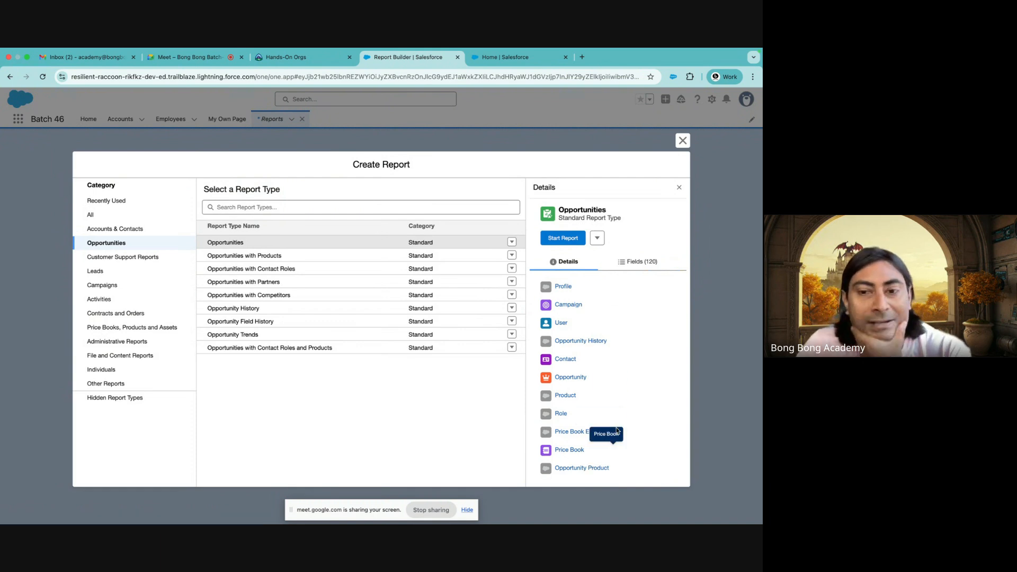
{"action": "scroll", "coordinate": [646, 413], "scroll_direction": "up", "scroll_amount": 3}
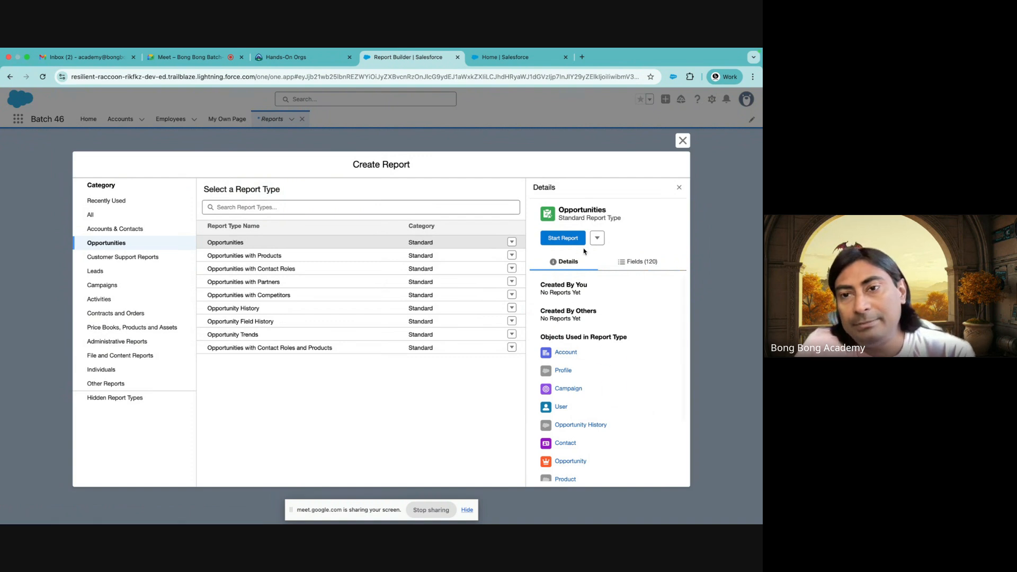
- Examine the fields included in the Opportunities report type, from opportunity and owner information to account custom info
{"action": "left_click", "coordinate": [638, 262]}
{"action": "scroll", "coordinate": [618, 334], "scroll_direction": "down", "scroll_amount": 5}
{"action": "scroll", "coordinate": [617, 334], "scroll_direction": "down", "scroll_amount": 15}
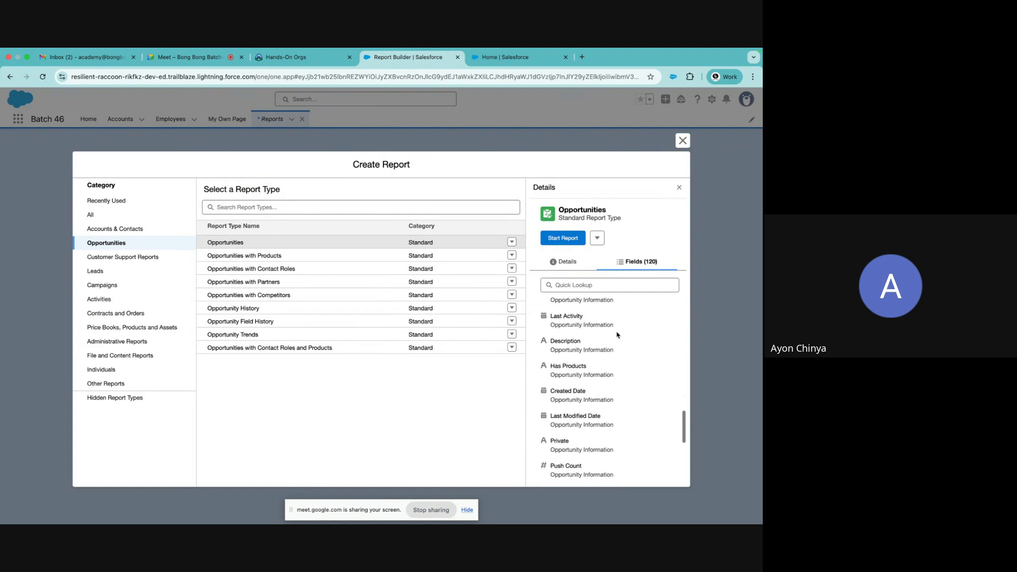
{"action": "scroll", "coordinate": [616, 329], "scroll_direction": "down", "scroll_amount": 1}
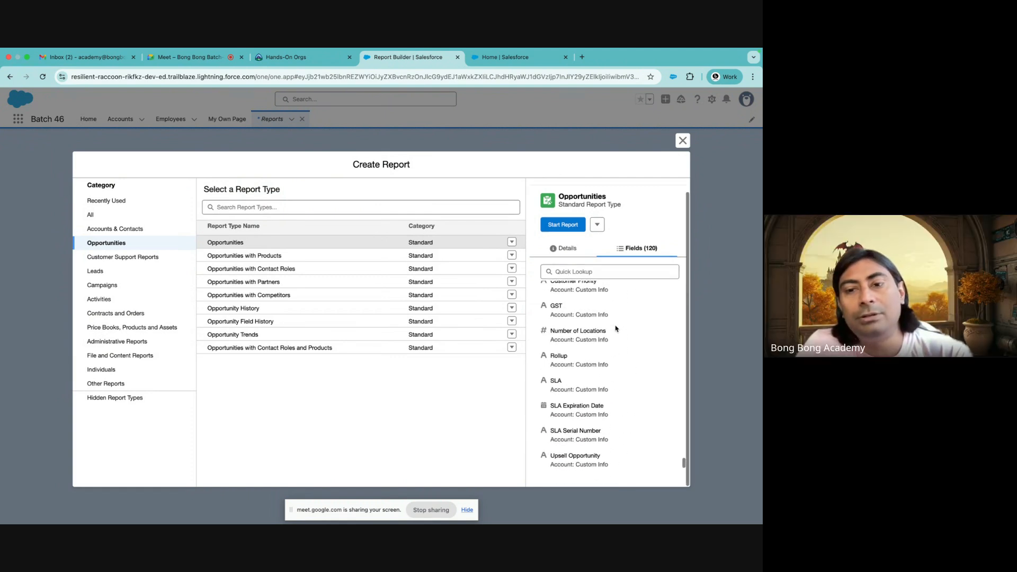
{"action": "scroll", "coordinate": [615, 328], "scroll_direction": "up", "scroll_amount": 1}
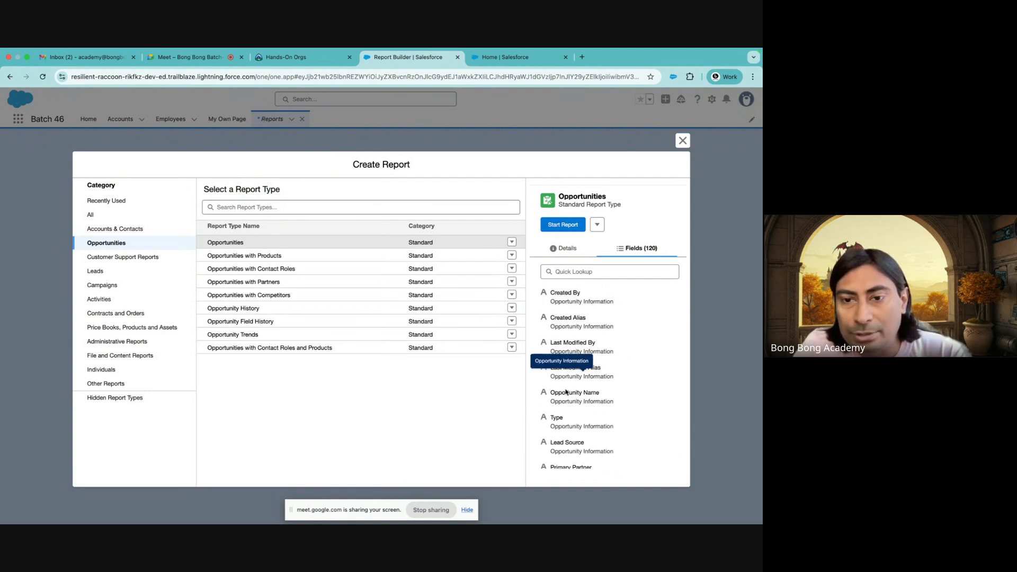
{"action": "scroll", "coordinate": [564, 371], "scroll_direction": "down", "scroll_amount": 5}
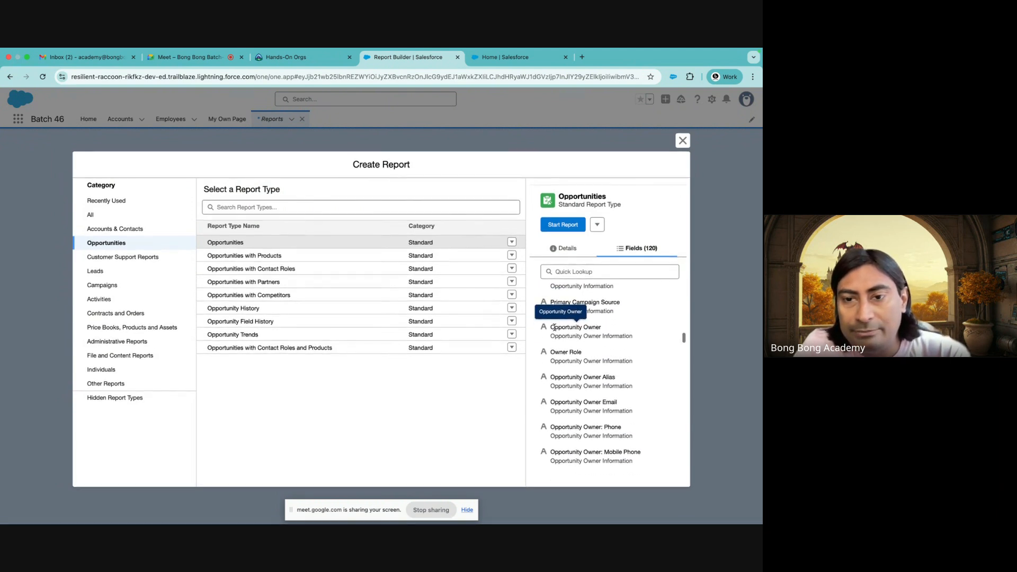
{"action": "scroll", "coordinate": [578, 383], "scroll_direction": "down", "scroll_amount": 5}
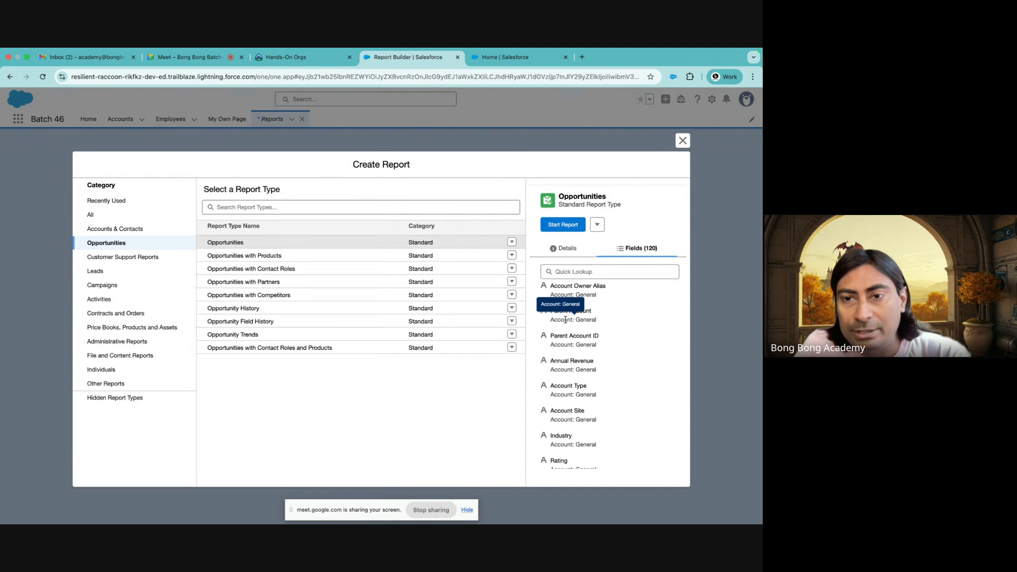
{"action": "scroll", "coordinate": [566, 393], "scroll_direction": "down", "scroll_amount": 3}
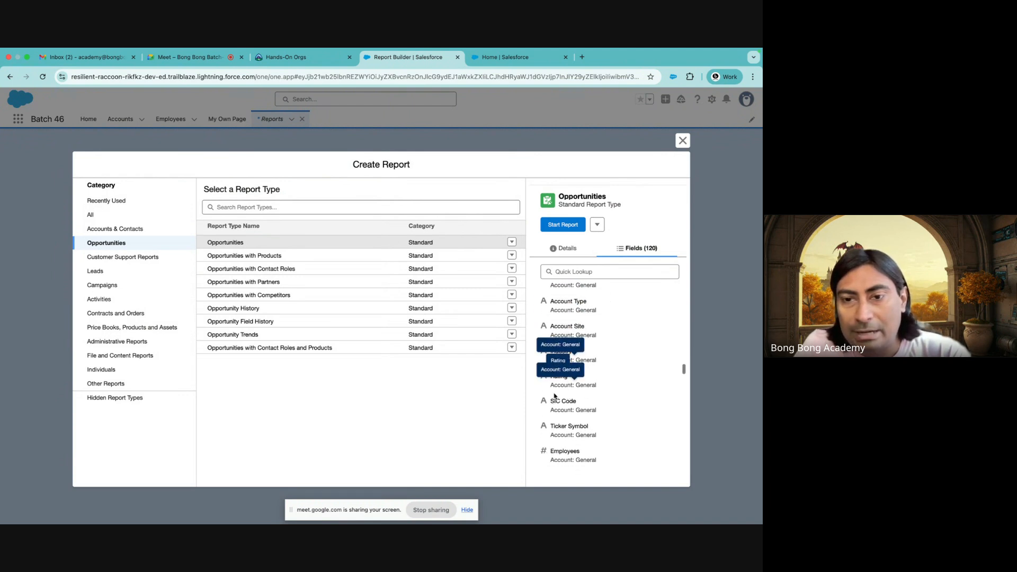
{"action": "scroll", "coordinate": [593, 414], "scroll_direction": "down", "scroll_amount": 5}
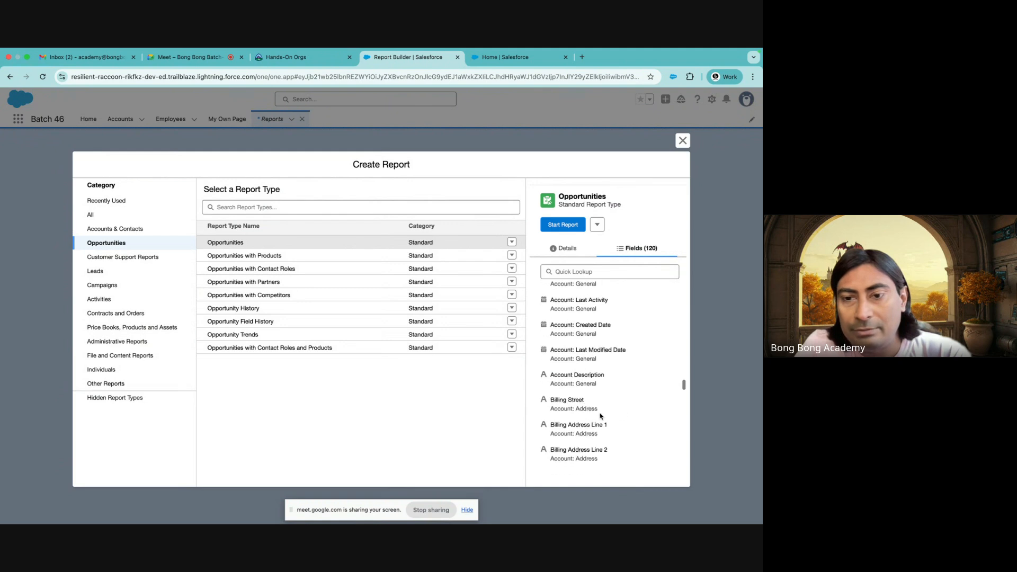
{"action": "scroll", "coordinate": [601, 417], "scroll_direction": "down", "scroll_amount": 8}
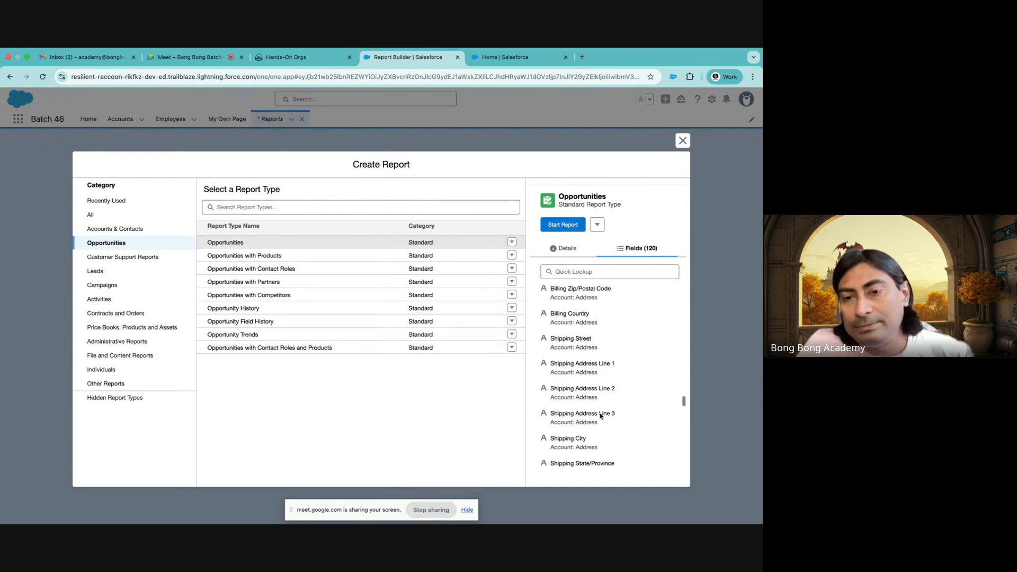
{"action": "scroll", "coordinate": [568, 405], "scroll_direction": "down", "scroll_amount": 10}
{"action": "scroll", "coordinate": [568, 405], "scroll_direction": "down", "scroll_amount": 3}
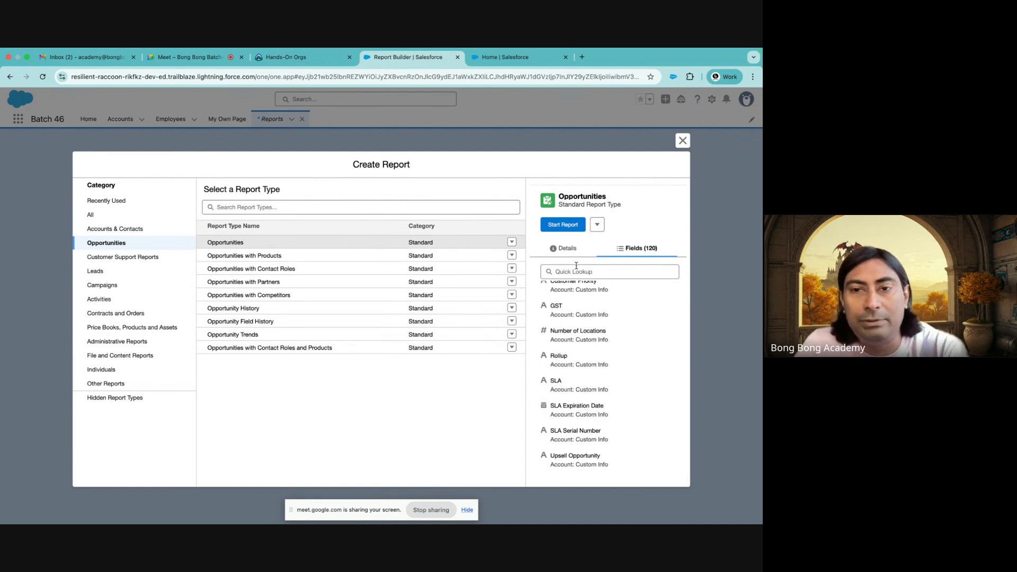
- Start the Opportunities report and remove all of its default columns, from Owner Role through Type
{"action": "left_click", "coordinate": [561, 230]}
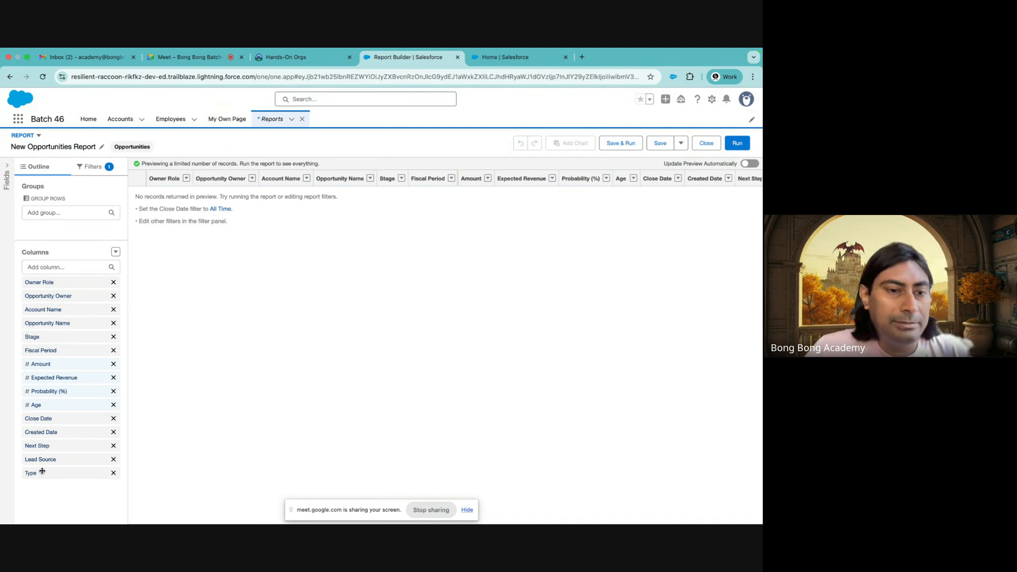
{"action": "double_click", "coordinate": [113, 282]}
{"action": "triple_click", "coordinate": [114, 282]}
{"action": "double_click", "coordinate": [114, 282]}
{"action": "triple_click", "coordinate": [113, 283]}
{"action": "double_click", "coordinate": [114, 282]}
{"action": "double_click", "coordinate": [114, 282]}
{"action": "left_click", "coordinate": [113, 282]}
- Add the Opportunity Name and Stage columns to the report
{"action": "left_click", "coordinate": [74, 267]}
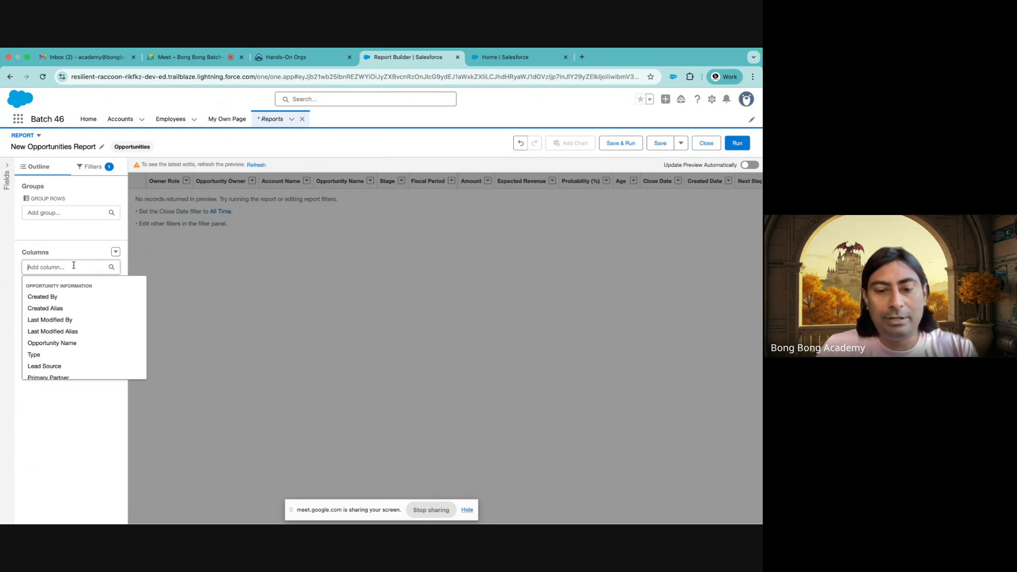
{"action": "type", "text": "nam"}
{"action": "left_click", "coordinate": [70, 297]}
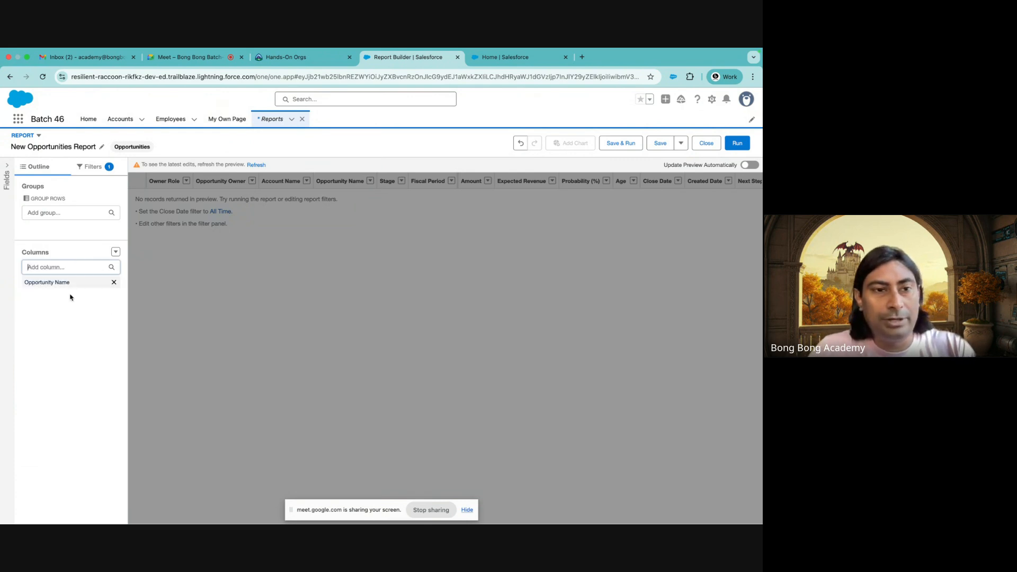
{"action": "left_click", "coordinate": [56, 267]}
{"action": "type", "text": "stag"}
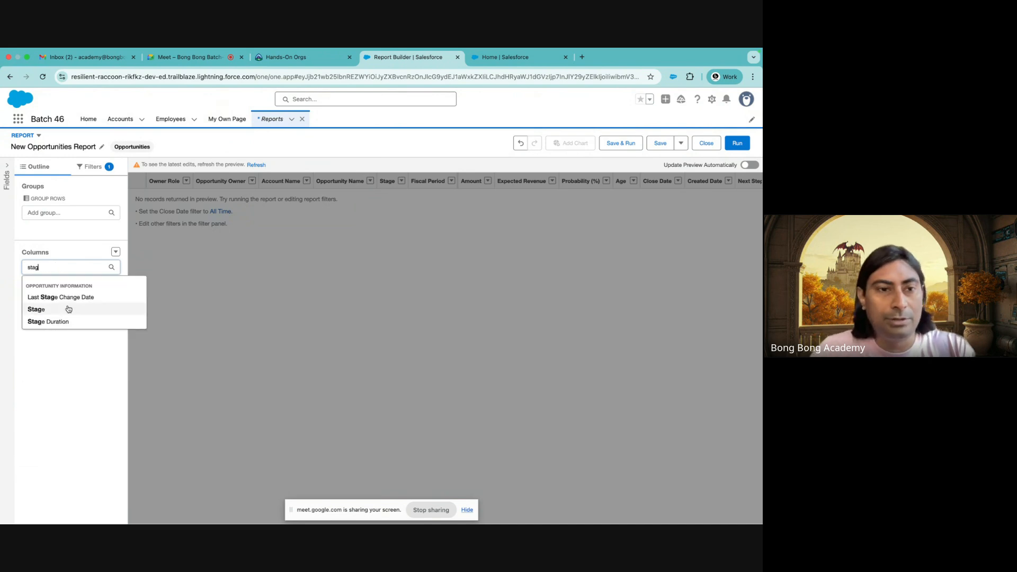
{"action": "left_click", "coordinate": [65, 308]}
- Add the Type and Amount columns to the report and open its filters
{"action": "left_click", "coordinate": [49, 273]}
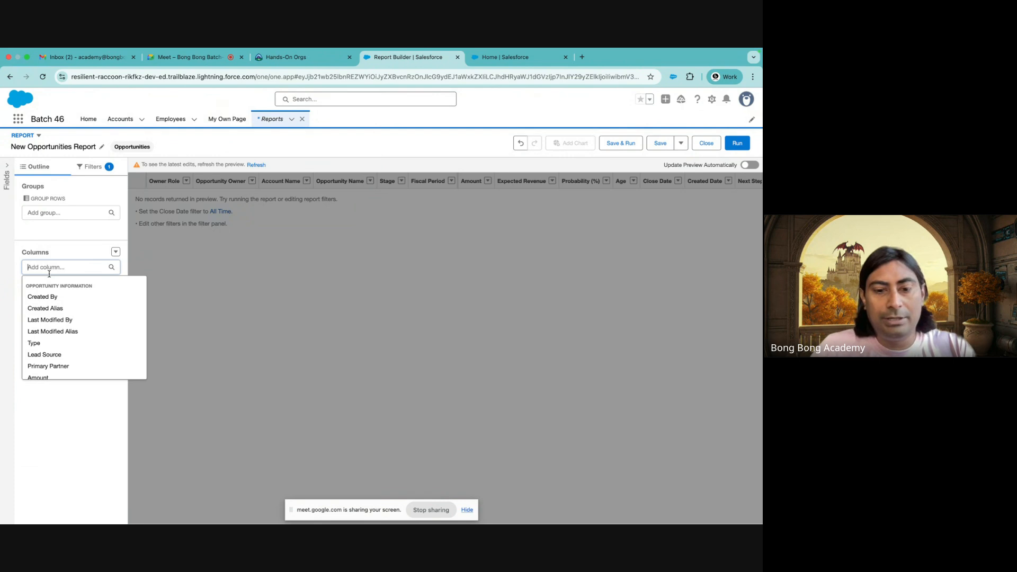
{"action": "type", "text": "ty"}
{"action": "left_click", "coordinate": [57, 297]}
{"action": "type", "text": "amap"}
{"action": "key", "text": "BackSpace"}
{"action": "type", "text": "oun"}
{"action": "left_click", "coordinate": [45, 297]}
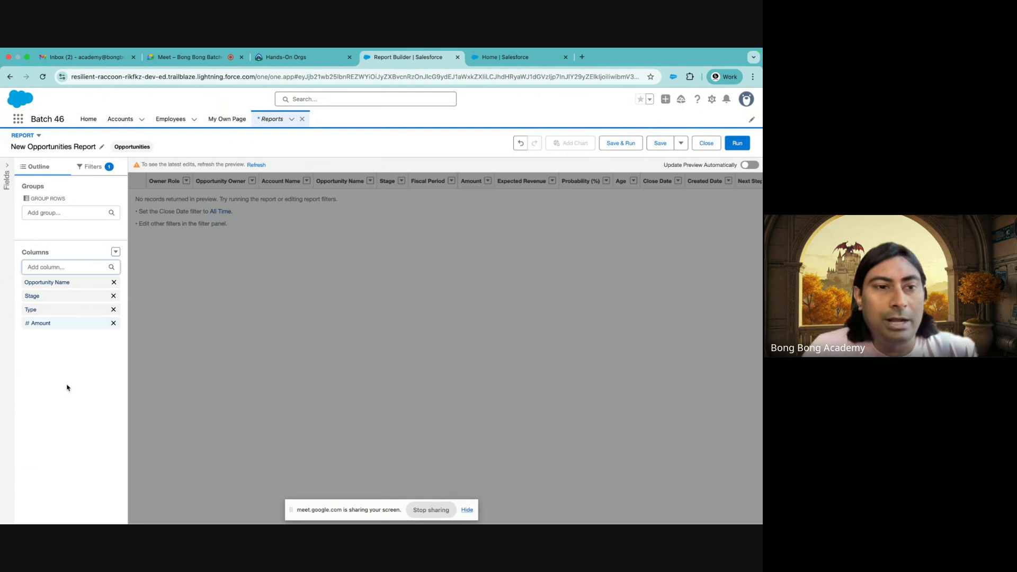
{"action": "left_click", "coordinate": [95, 168]}
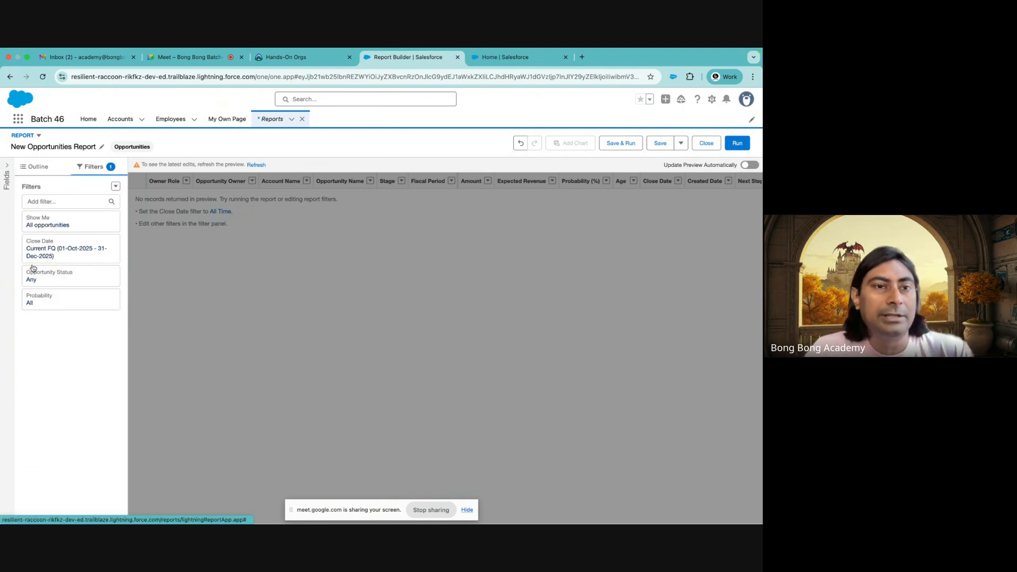
{"action": "left_click", "coordinate": [68, 260]}
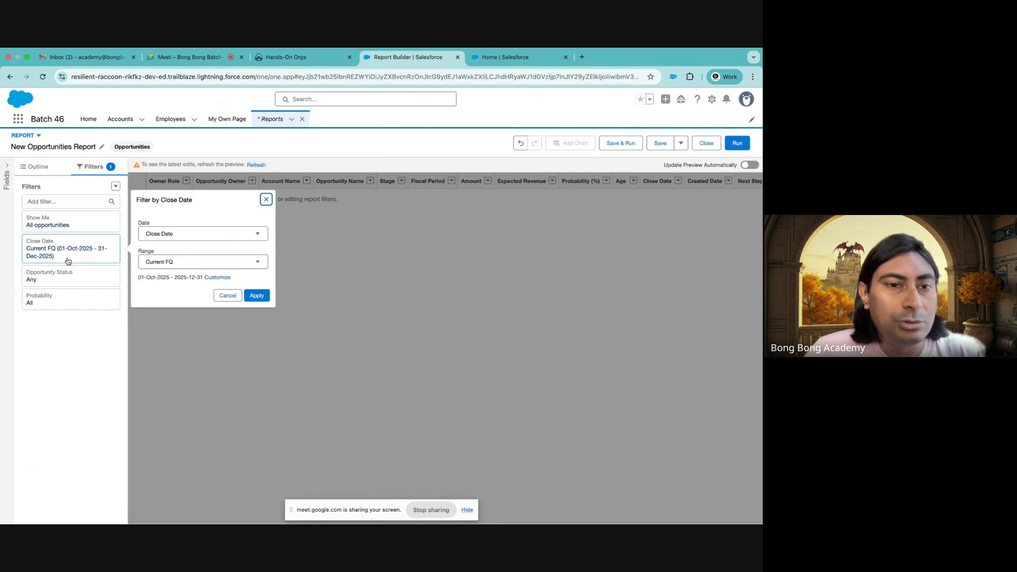
{"action": "left_click", "coordinate": [170, 263]}
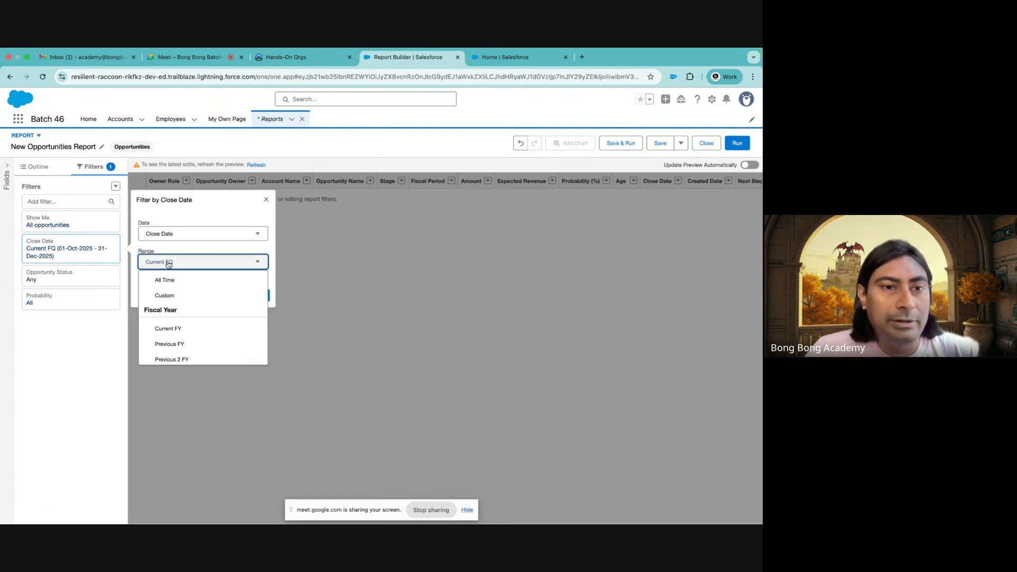
{"action": "left_click", "coordinate": [168, 282]}
{"action": "left_click", "coordinate": [237, 296]}
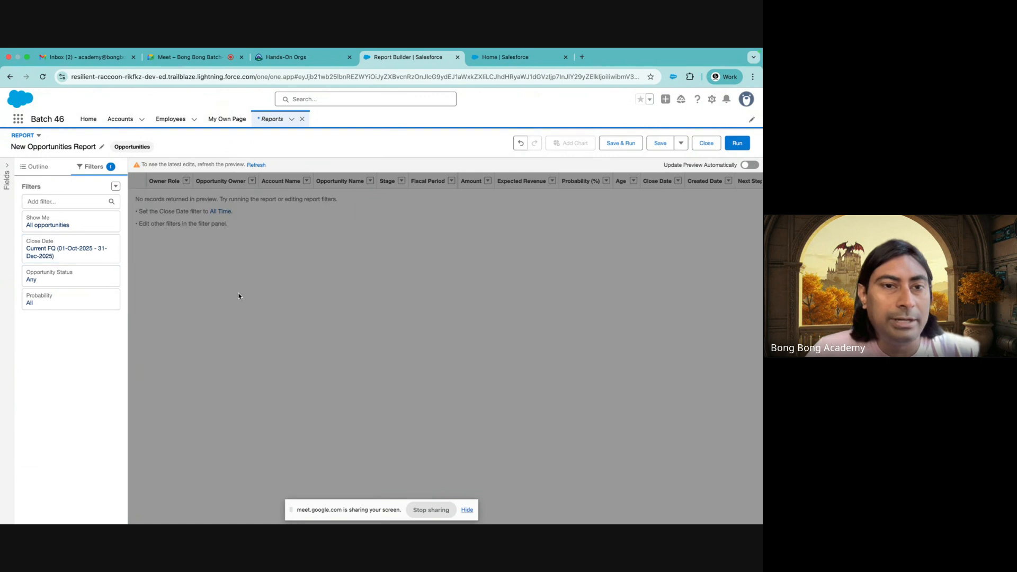
- Set the Close Date filter's range to All Time and rename the report My Opportunities
{"action": "left_click", "coordinate": [73, 256]}
{"action": "left_click", "coordinate": [188, 260]}
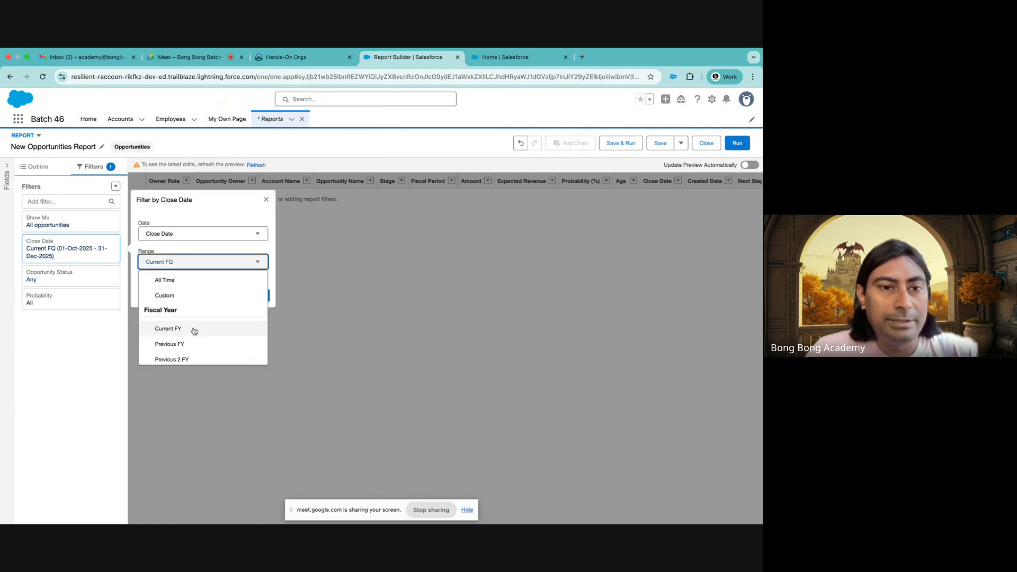
{"action": "left_click", "coordinate": [164, 280]}
{"action": "left_click", "coordinate": [256, 296]}
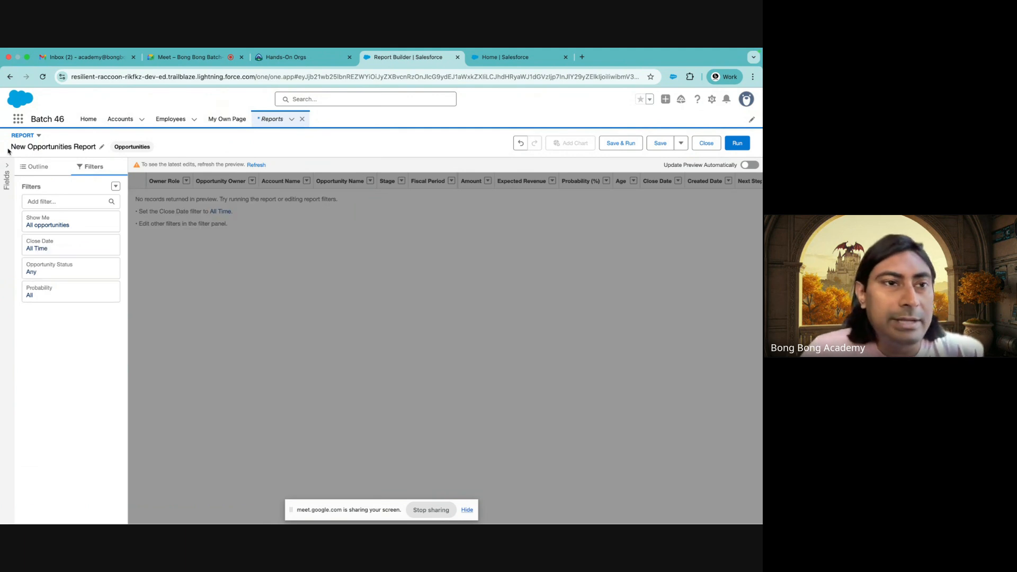
{"action": "left_click", "coordinate": [102, 147]}
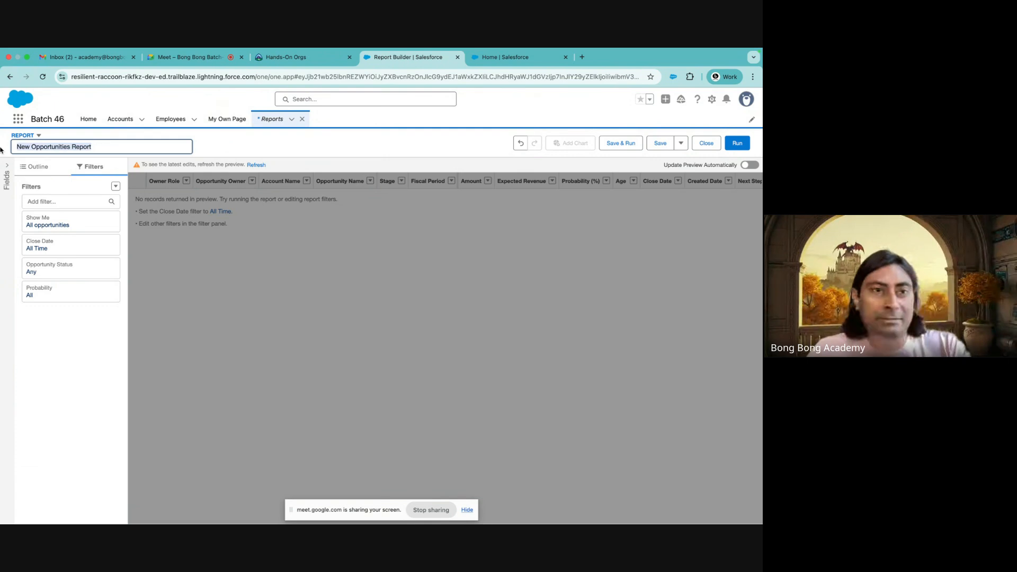
{"action": "type", "text": "My"}
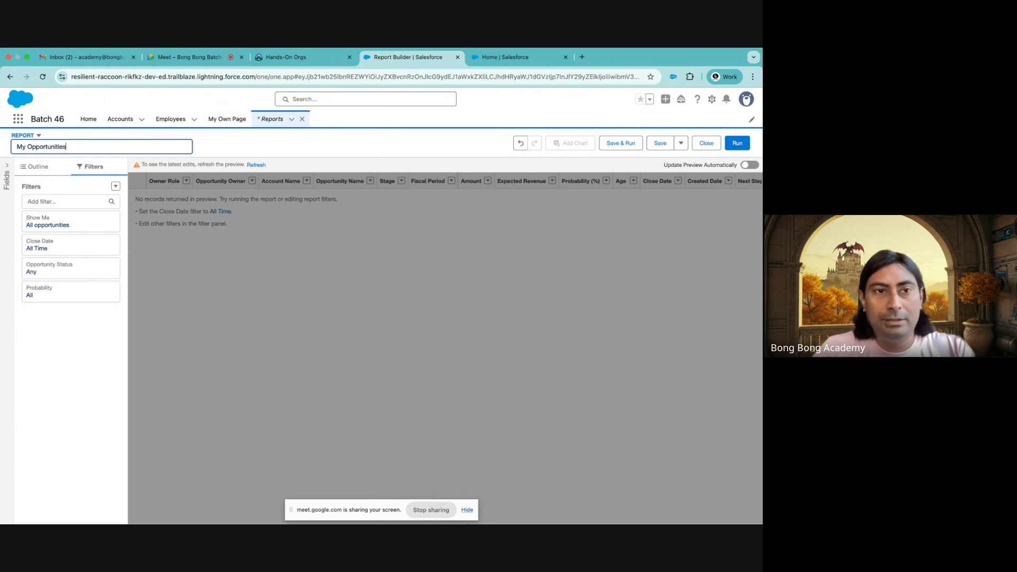
- Review the Show Me filter's roles and ownership options, leaving the filter without applying changes
{"action": "left_click", "coordinate": [38, 226]}
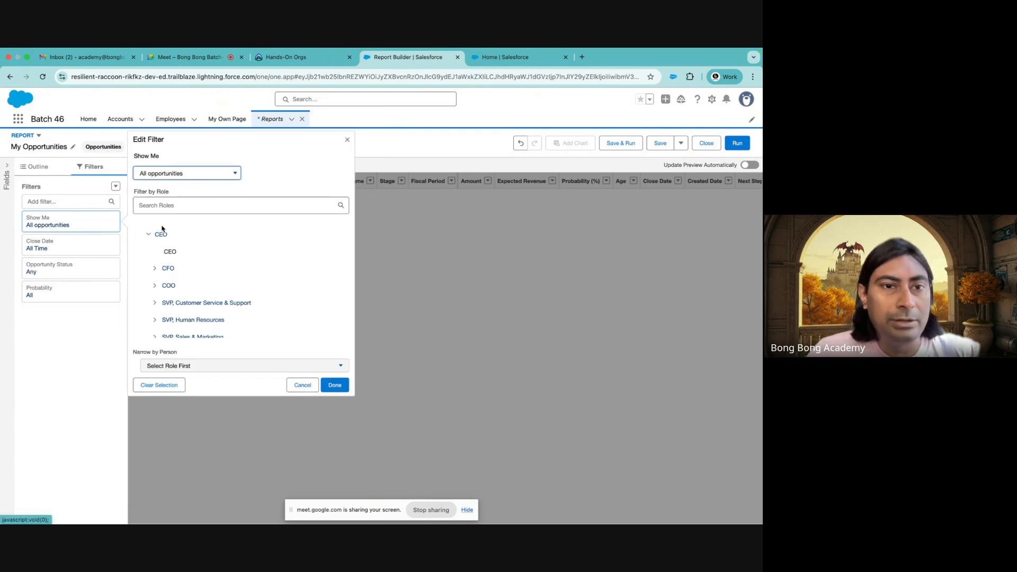
{"action": "scroll", "coordinate": [170, 275], "scroll_direction": "down", "scroll_amount": 1}
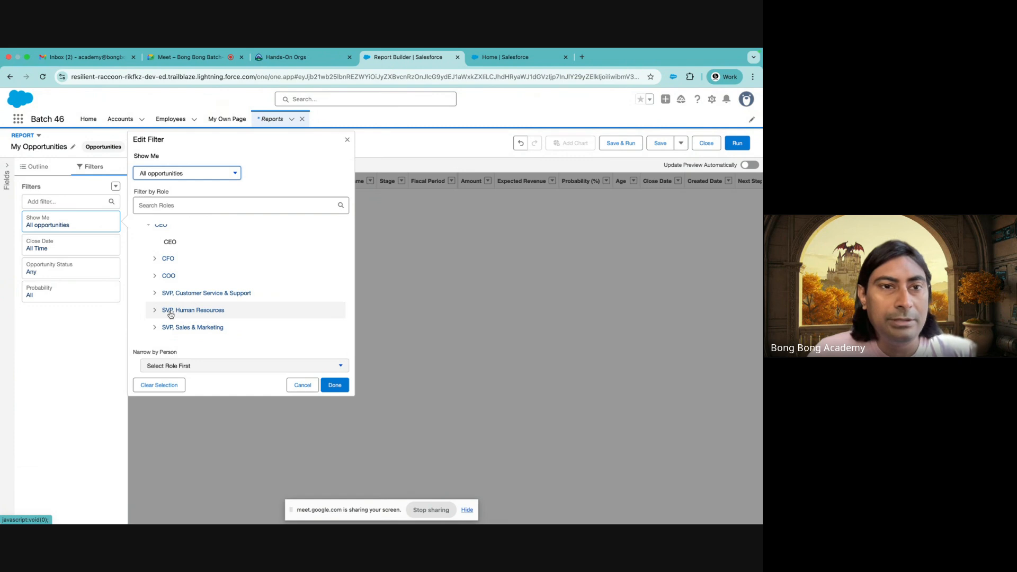
{"action": "left_click", "coordinate": [161, 174]}
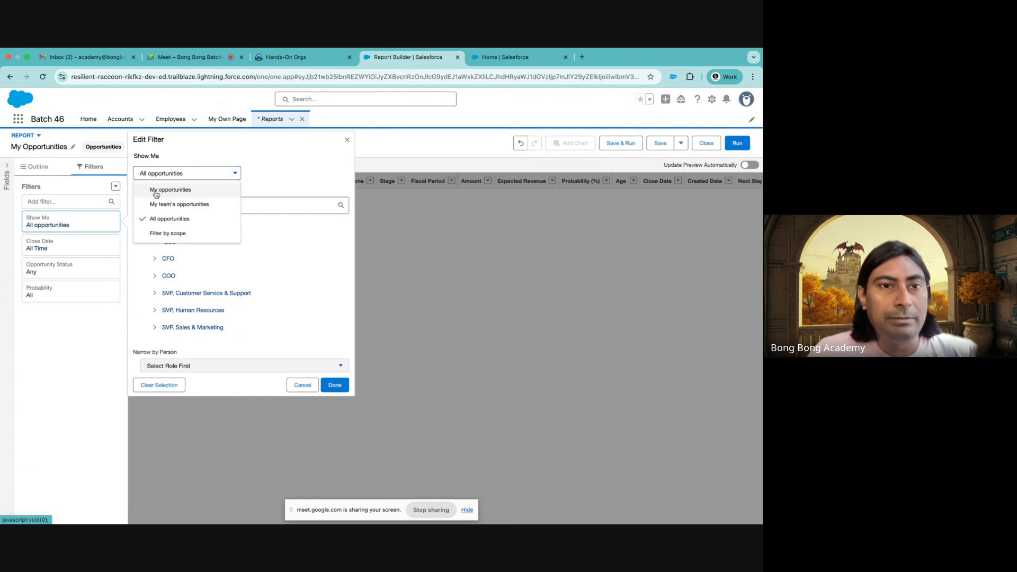
{"action": "left_click", "coordinate": [316, 169]}
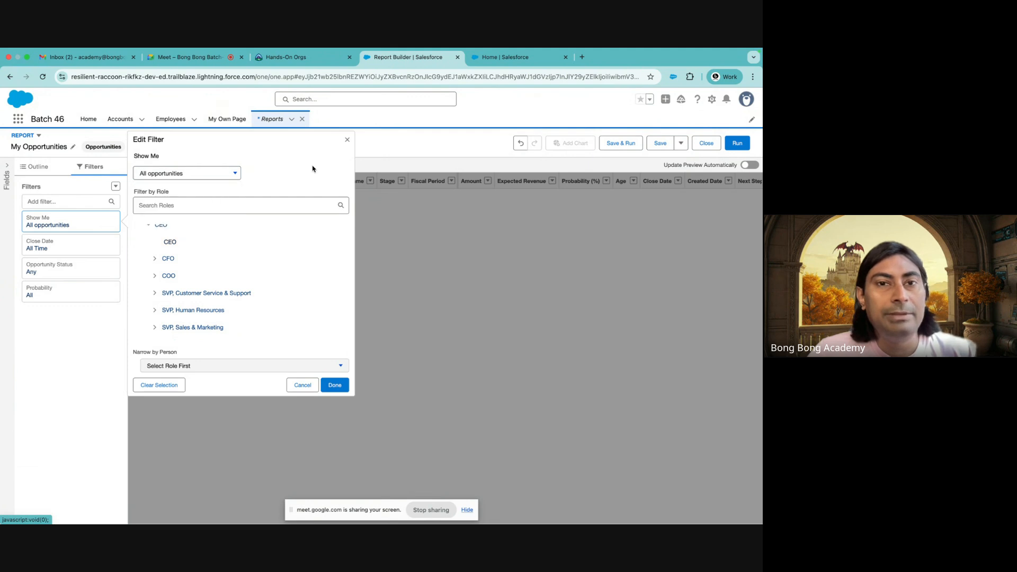
{"action": "left_click", "coordinate": [348, 139]}
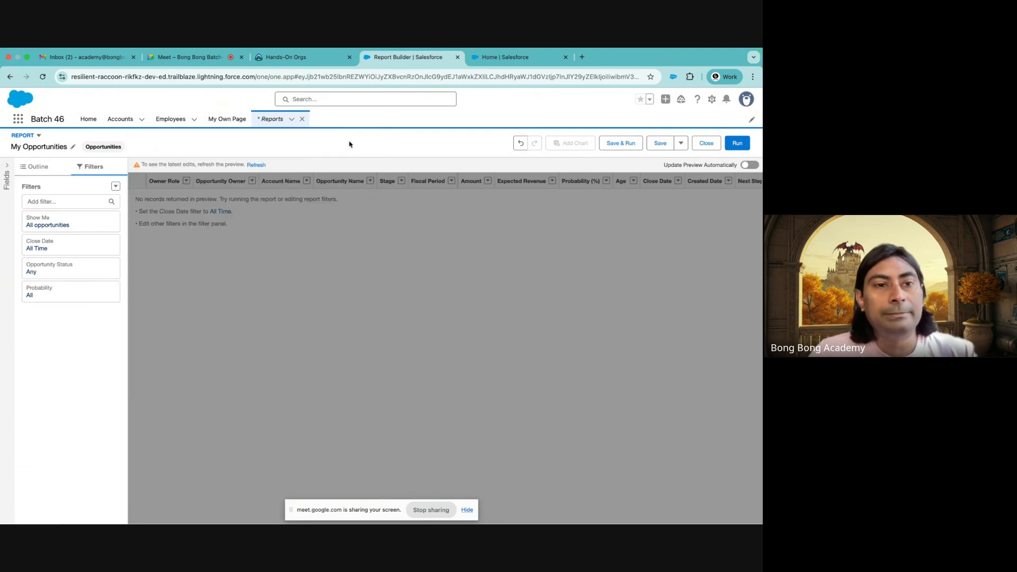
- Save the report in the Public Reports folder and run it
{"action": "left_click", "coordinate": [629, 145]}
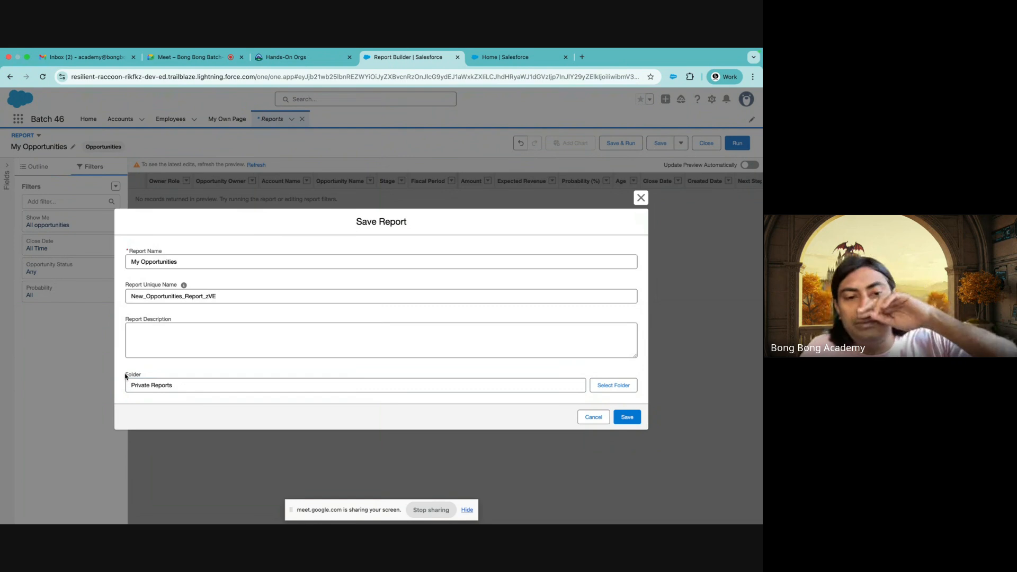
{"action": "left_click_drag", "start_coordinate": [125, 375], "coordinate": [163, 375]}
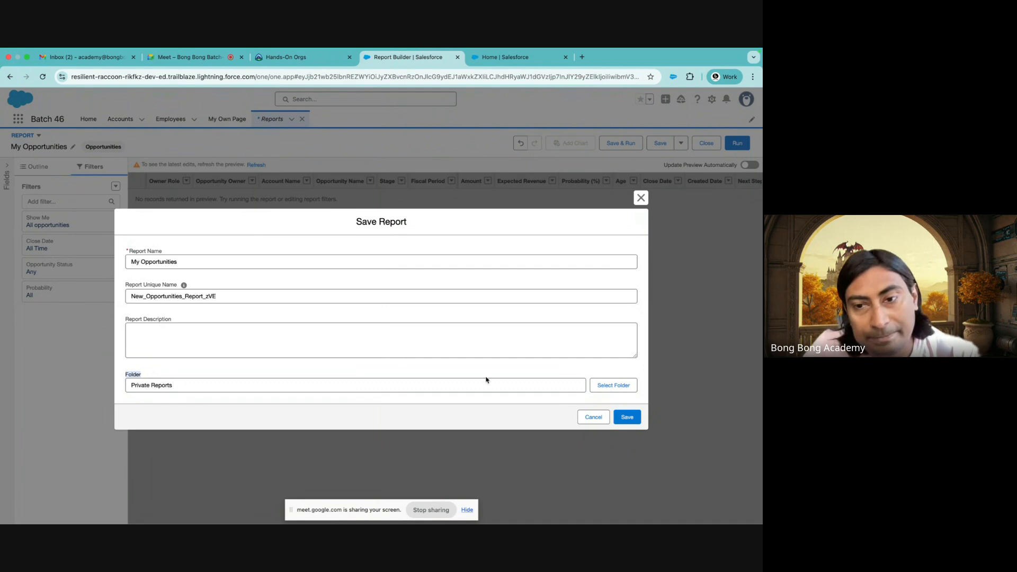
{"action": "left_click", "coordinate": [214, 389]}
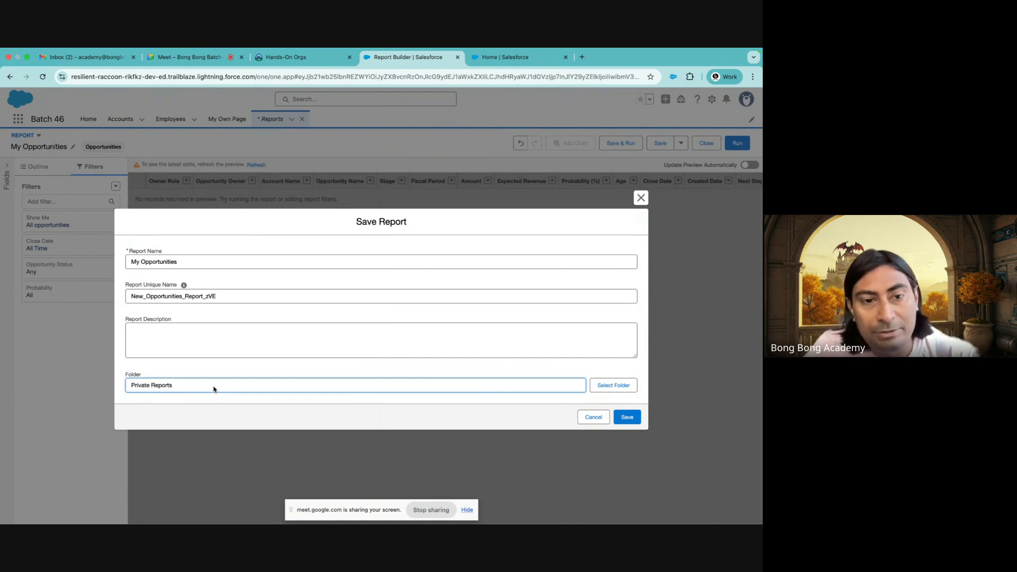
{"action": "left_click", "coordinate": [598, 384]}
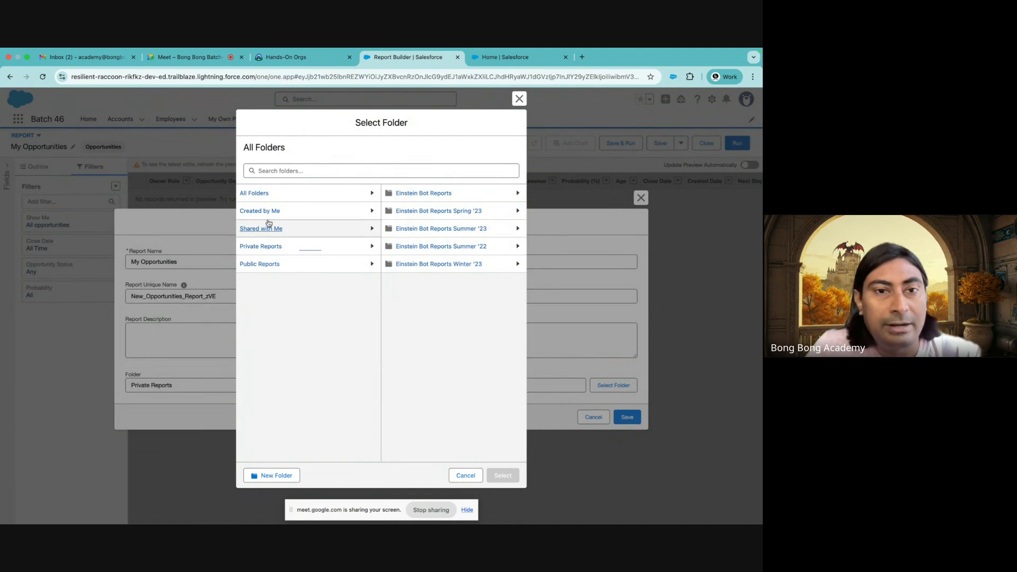
{"action": "left_click", "coordinate": [254, 266]}
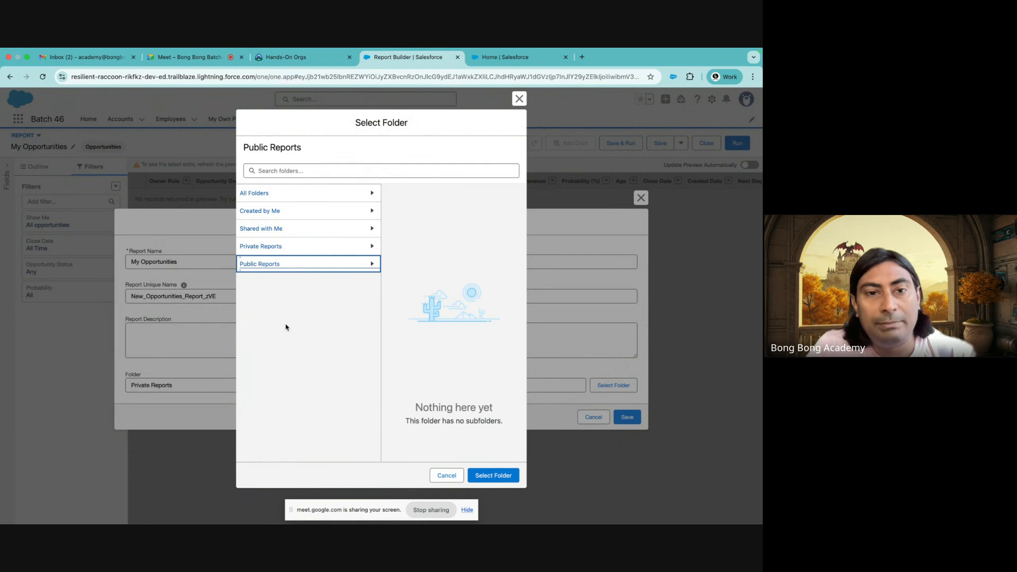
{"action": "left_click", "coordinate": [480, 475]}
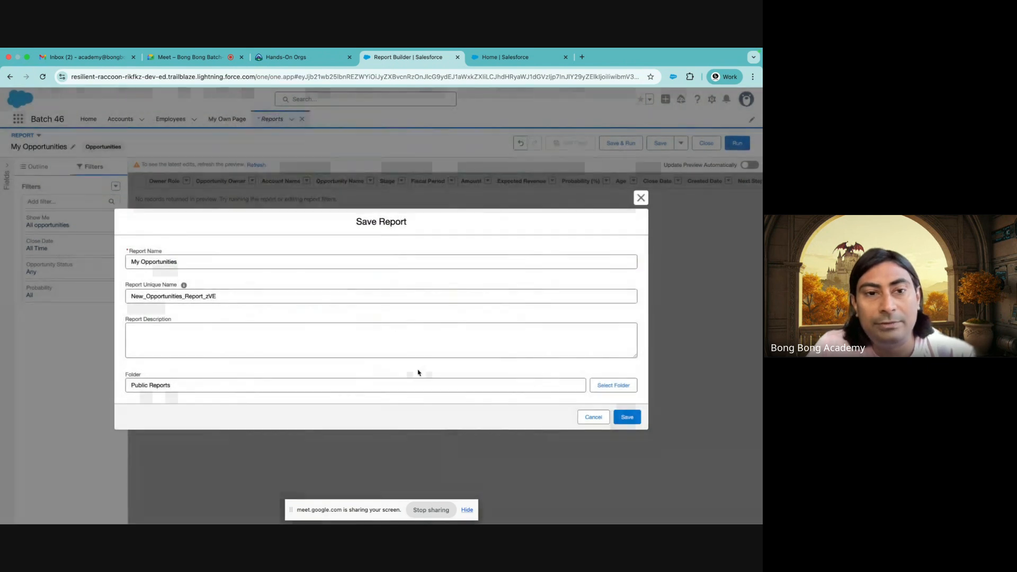
{"action": "left_click", "coordinate": [625, 417]}
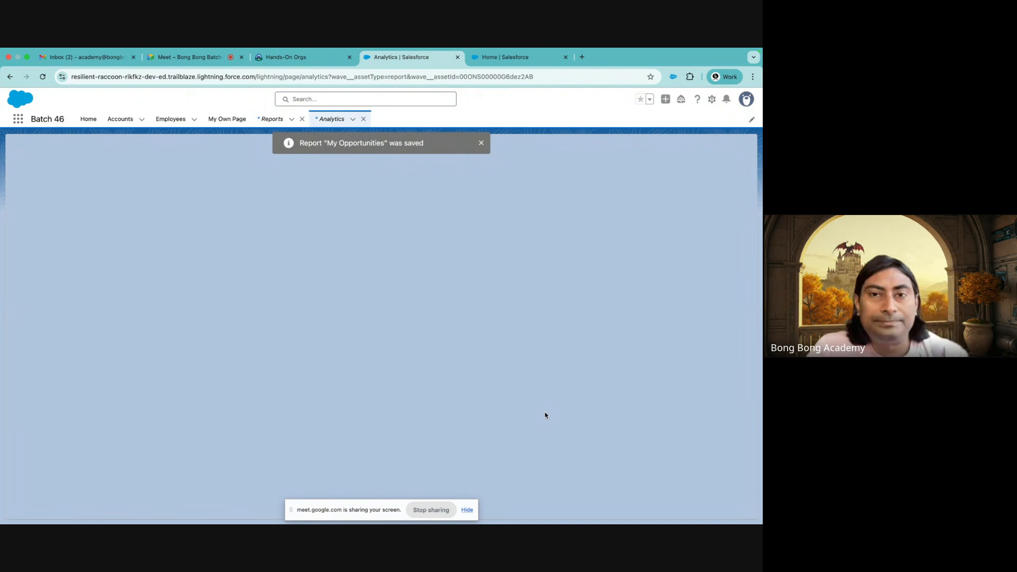
- Dismiss the save notification and reload the page to load the My Opportunities report
{"action": "left_click", "coordinate": [481, 143]}
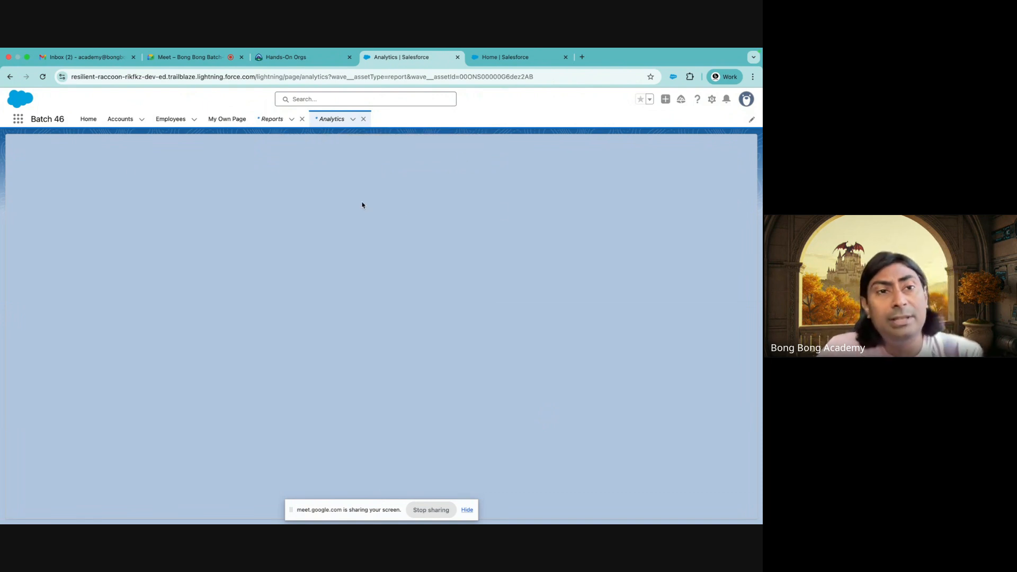
{"action": "left_click", "coordinate": [42, 77]}
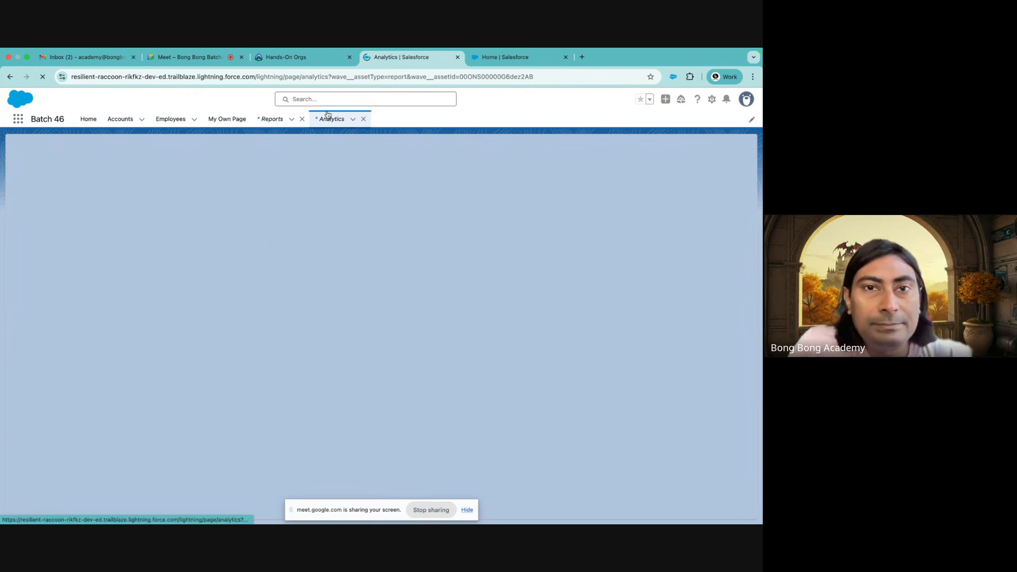
{"action": "left_click", "coordinate": [289, 57]}
{"action": "left_click", "coordinate": [383, 62]}
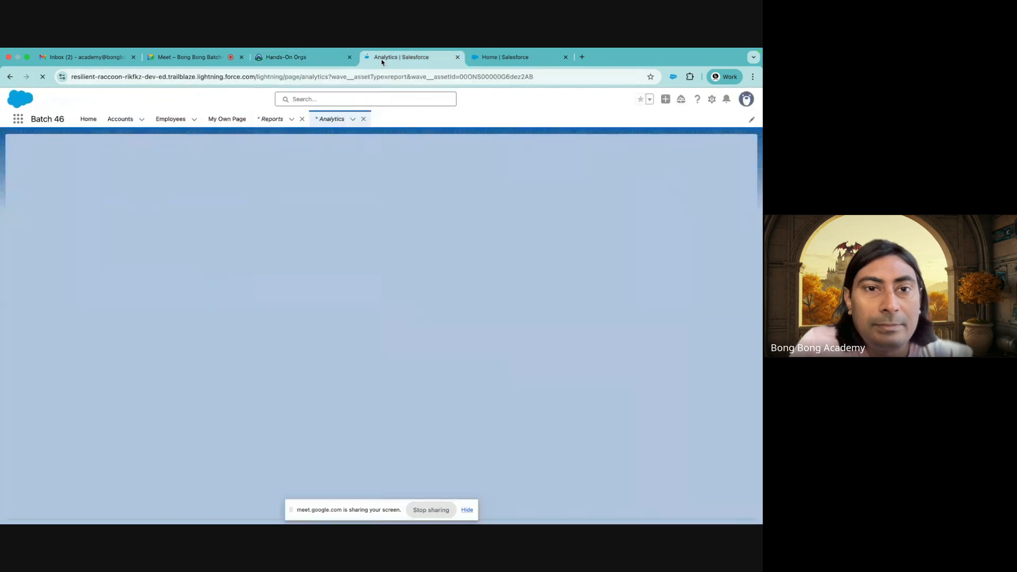
{"action": "left_click", "coordinate": [42, 77]}
{"action": "left_click", "coordinate": [40, 79]}
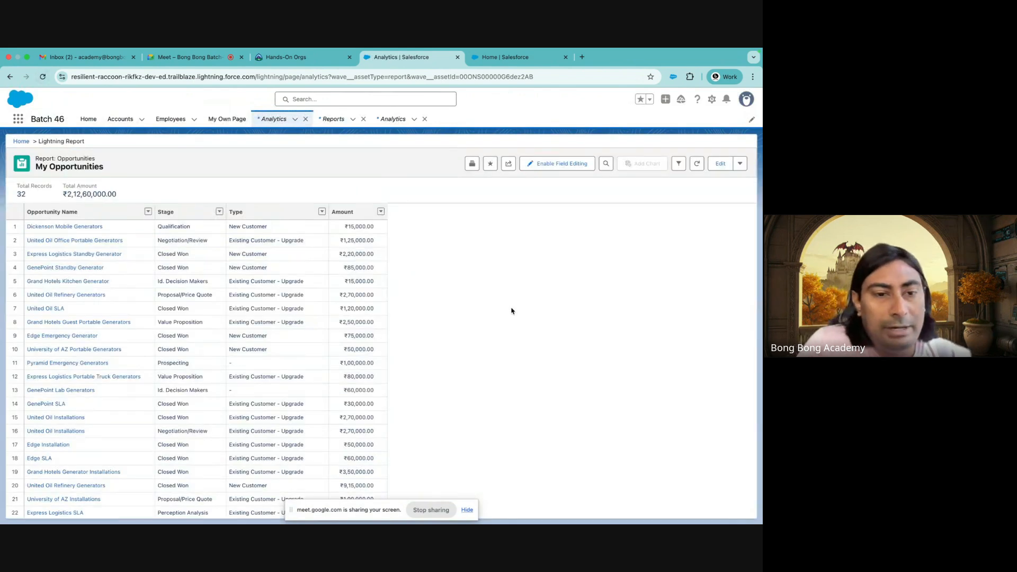
- Examine the records of the My Opportunities report, comparing the values in the Type and Amount columns
{"action": "scroll", "coordinate": [511, 311], "scroll_direction": "down", "scroll_amount": 5}
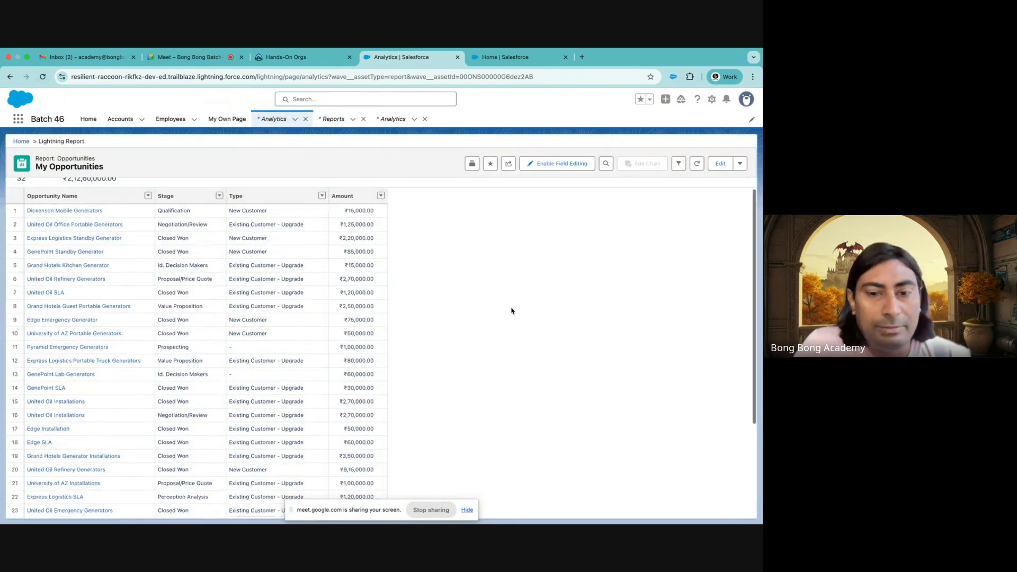
{"action": "left_click", "coordinate": [467, 510]}
{"action": "scroll", "coordinate": [461, 338], "scroll_direction": "up", "scroll_amount": 5}
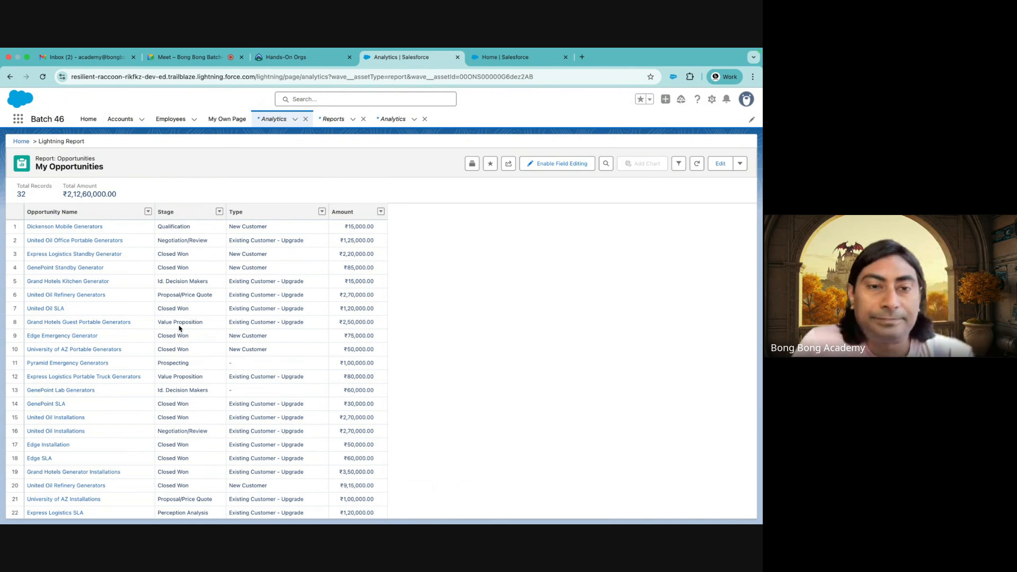
{"action": "left_click", "coordinate": [270, 226]}
{"action": "left_click_drag", "start_coordinate": [269, 227], "coordinate": [229, 227]}
{"action": "left_click_drag", "start_coordinate": [268, 336], "coordinate": [222, 337]}
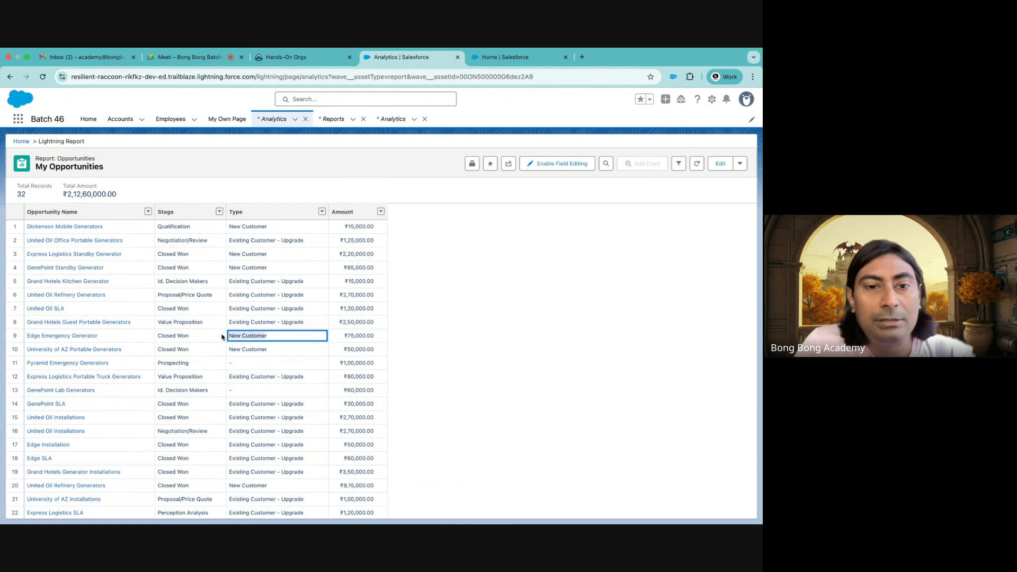
{"action": "scroll", "coordinate": [265, 350], "scroll_direction": "down", "scroll_amount": 2}
{"action": "scroll", "coordinate": [263, 319], "scroll_direction": "down", "scroll_amount": 2}
{"action": "scroll", "coordinate": [249, 286], "scroll_direction": "up", "scroll_amount": 4}
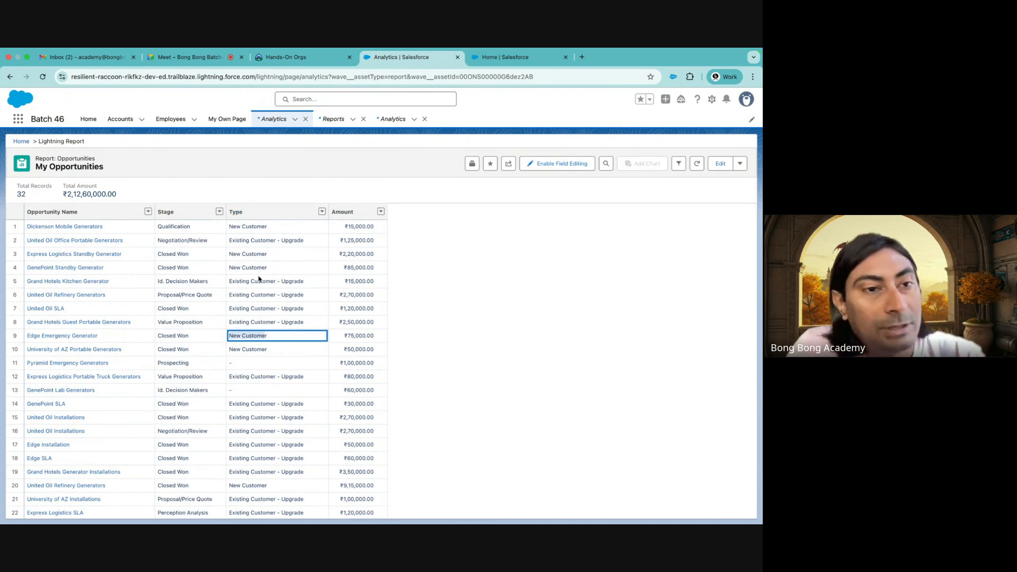
{"action": "scroll", "coordinate": [69, 281], "scroll_direction": "down", "scroll_amount": 5}
{"action": "scroll", "coordinate": [159, 328], "scroll_direction": "up", "scroll_amount": 5}
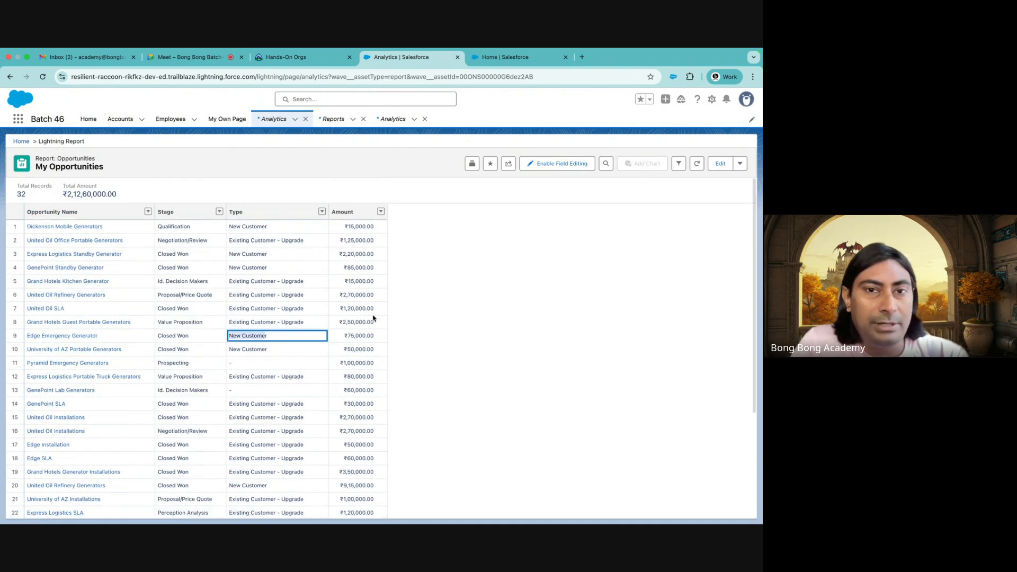
{"action": "left_click", "coordinate": [360, 230]}
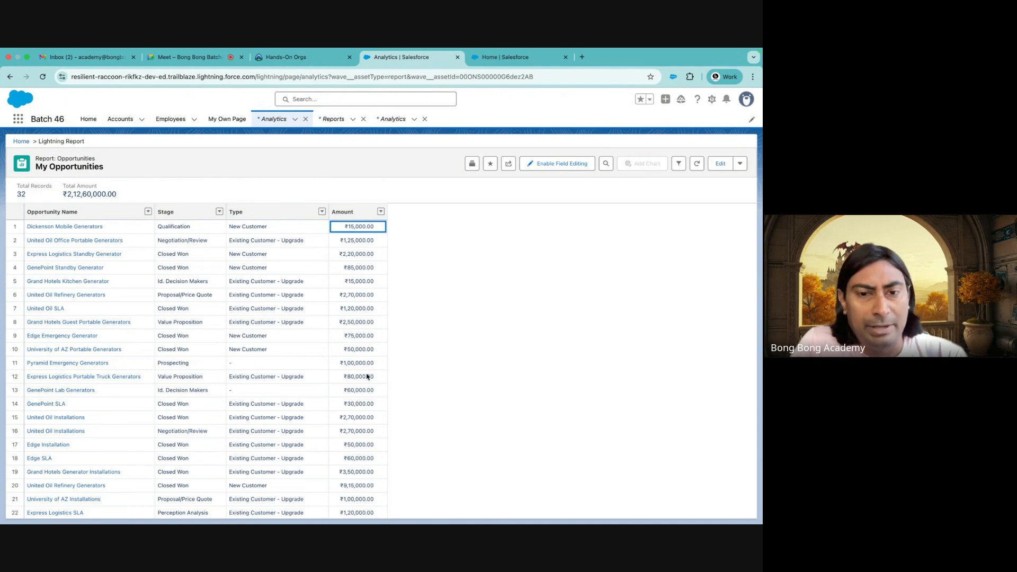
- Examine the report's records, comparing the Stage values of the two United Oil Installations opportunities
{"action": "scroll", "coordinate": [367, 416], "scroll_direction": "down", "scroll_amount": 5}
{"action": "scroll", "coordinate": [366, 415], "scroll_direction": "up", "scroll_amount": 5}
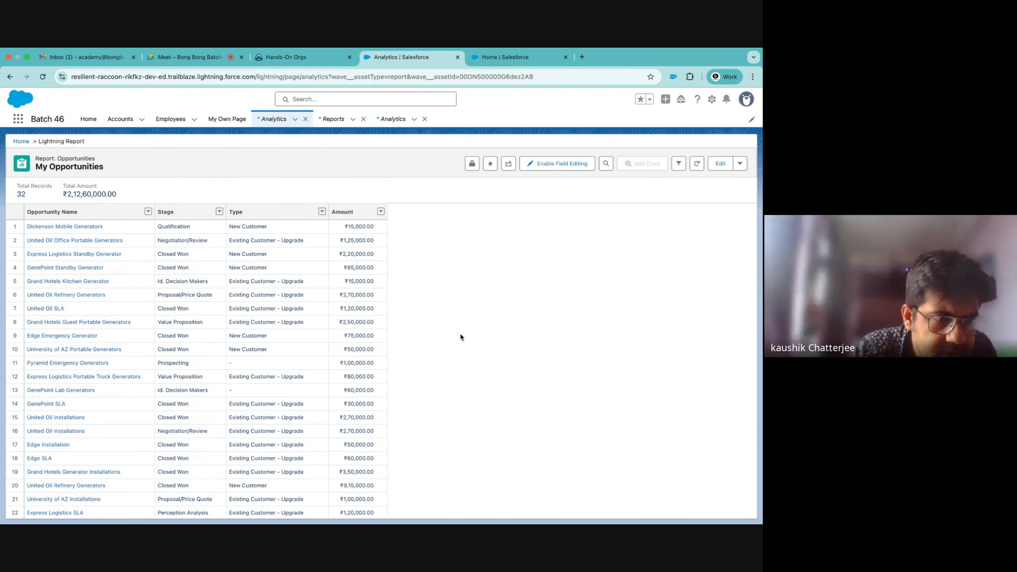
{"action": "scroll", "coordinate": [88, 409], "scroll_direction": "down", "scroll_amount": 1}
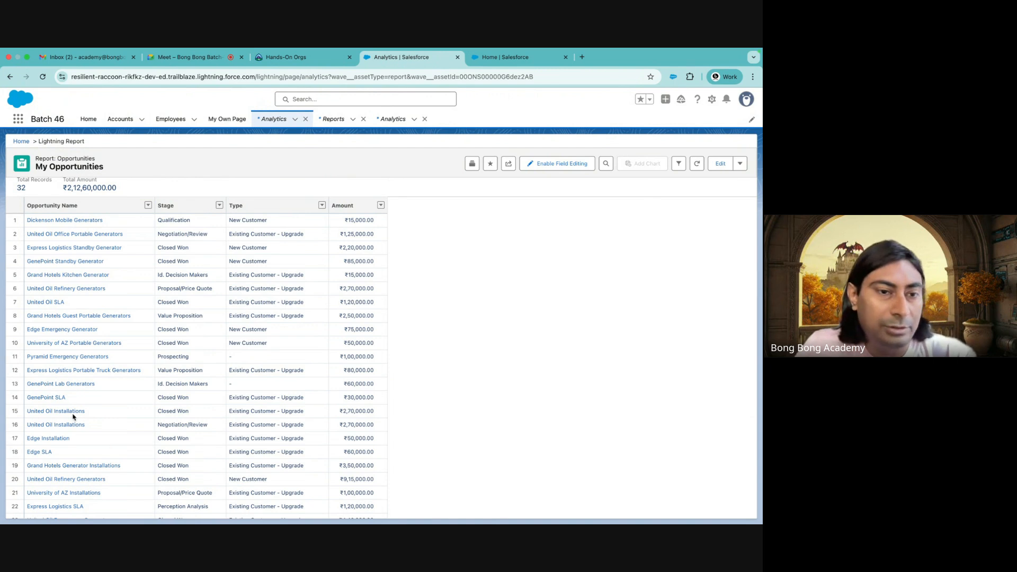
{"action": "left_click", "coordinate": [168, 410]}
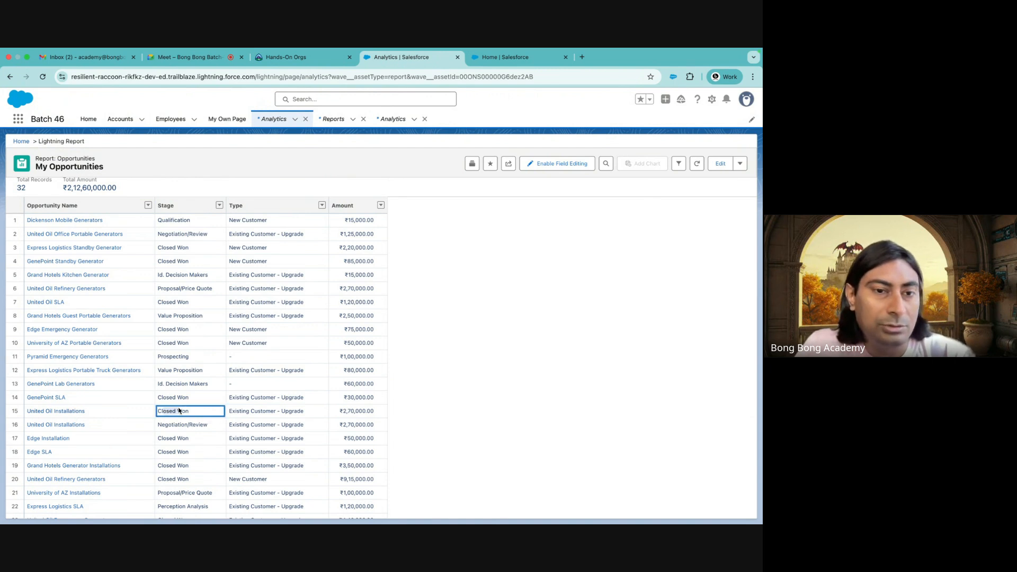
{"action": "left_click", "coordinate": [210, 423]}
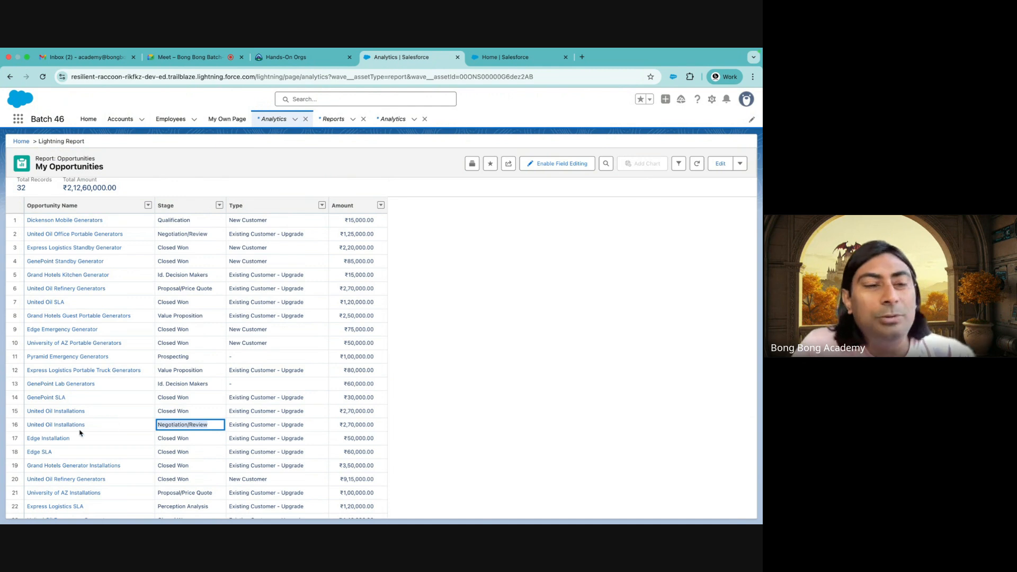
{"action": "left_click", "coordinate": [441, 387]}
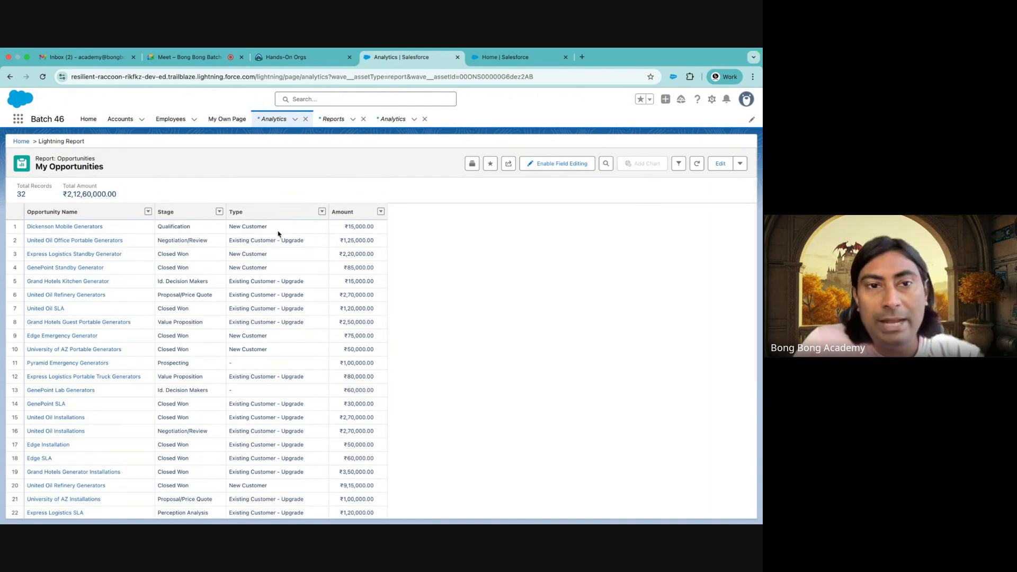
- Edit the My Opportunities report to group its rows by Stage, and save and run it
{"action": "left_click", "coordinate": [219, 212]}
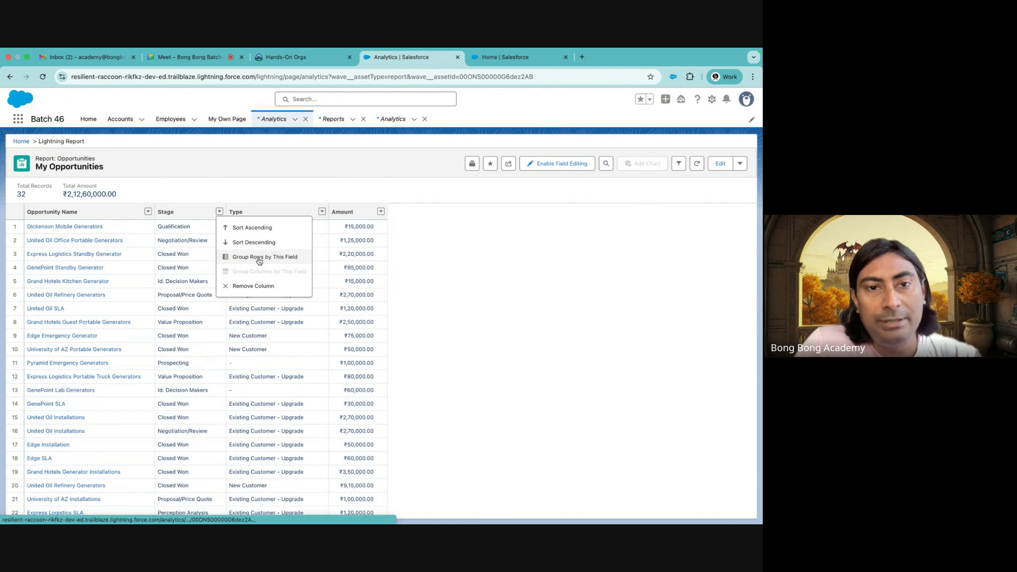
{"action": "left_click", "coordinate": [578, 291]}
{"action": "left_click", "coordinate": [720, 163]}
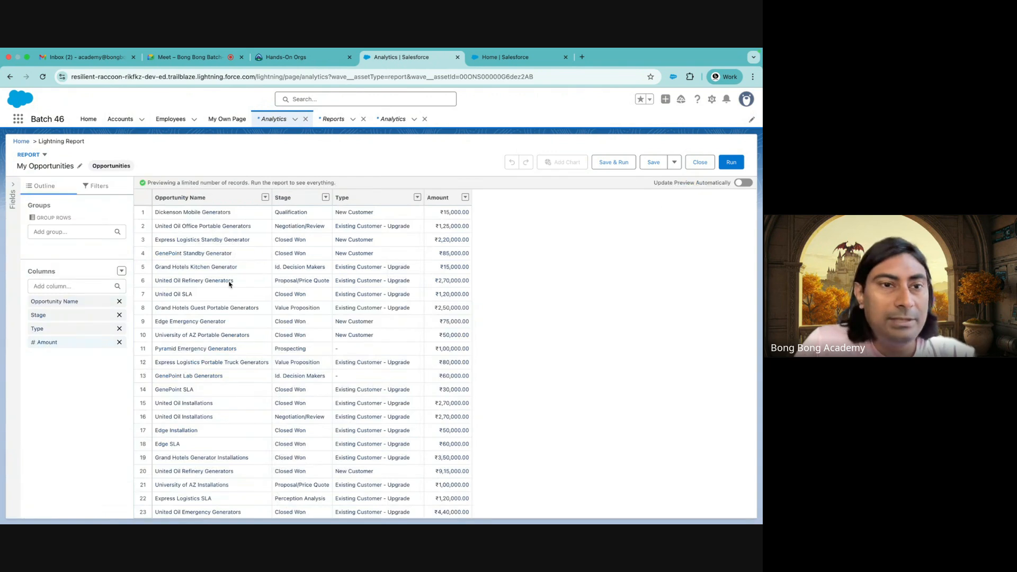
{"action": "left_click", "coordinate": [43, 232]}
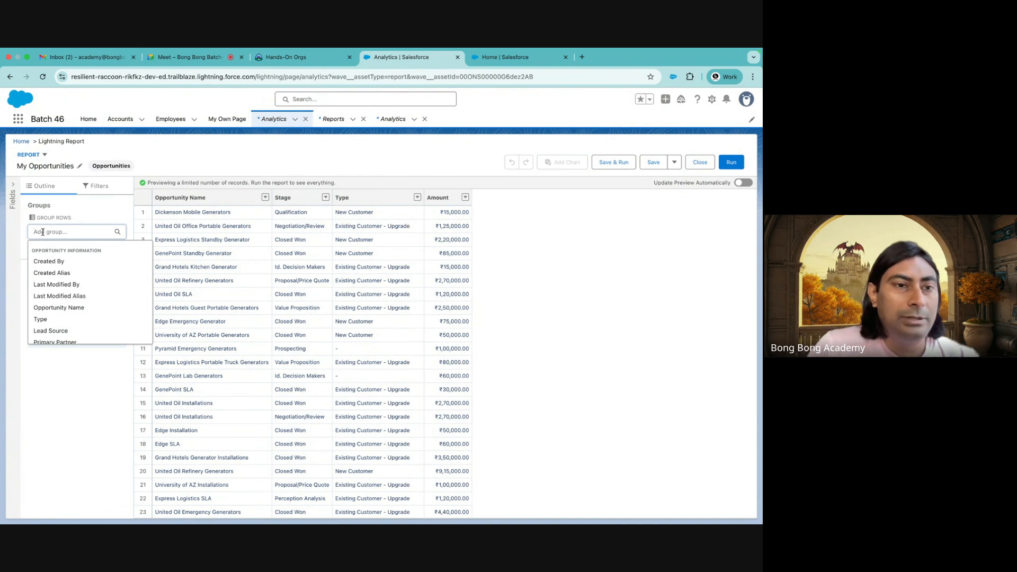
{"action": "type", "text": "stag"}
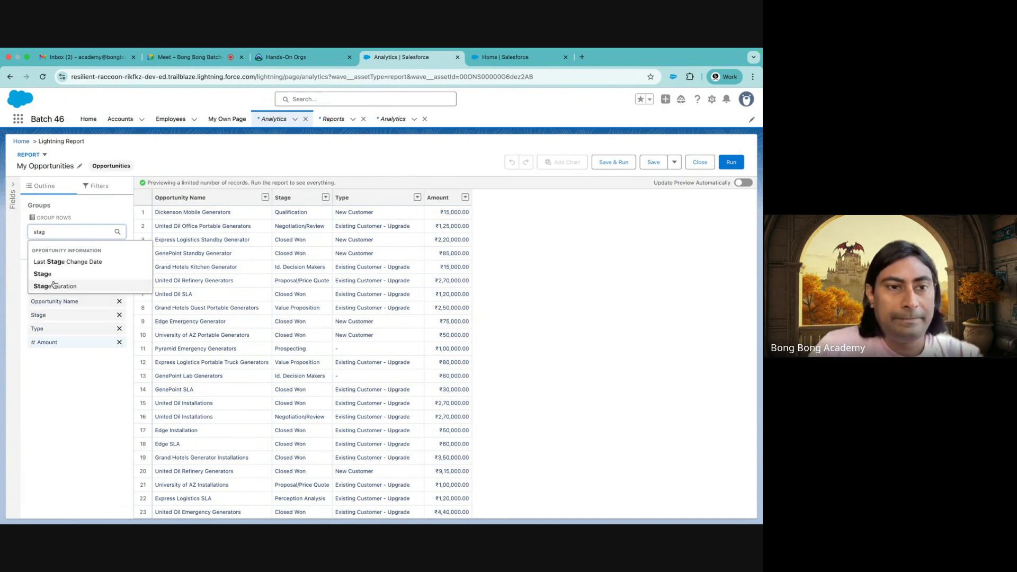
{"action": "left_click", "coordinate": [42, 274]}
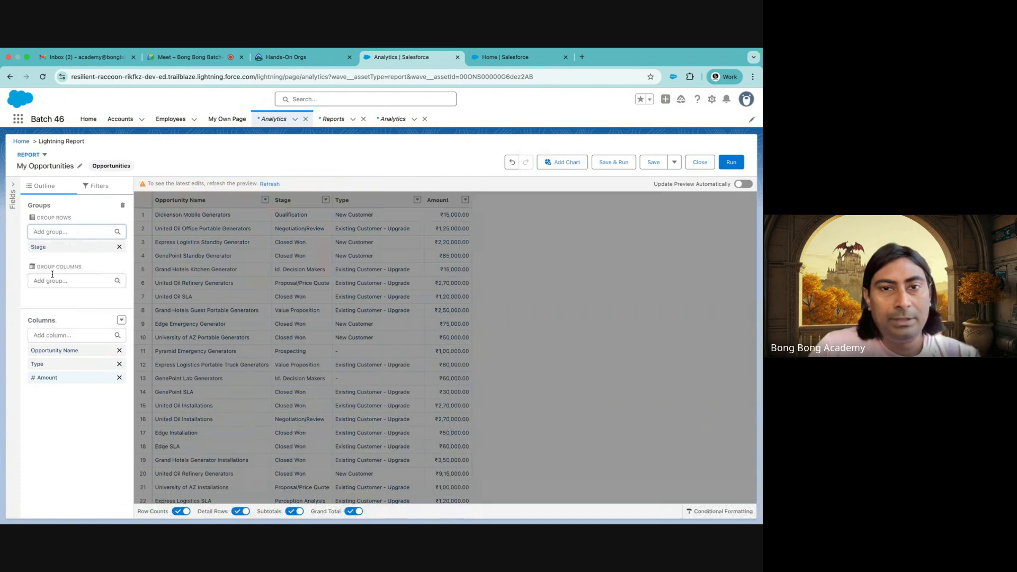
{"action": "left_click", "coordinate": [615, 164]}
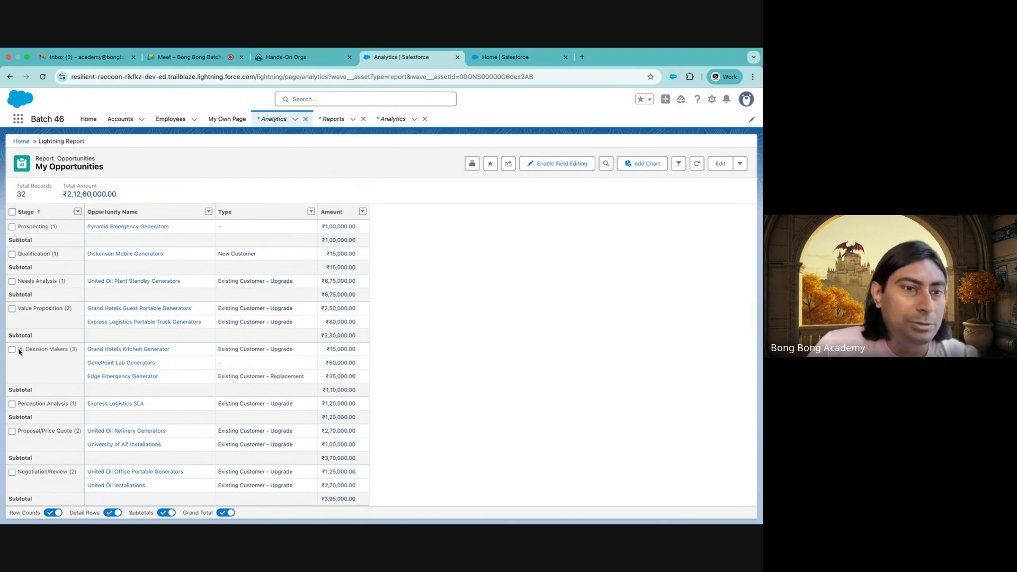
- Preview the Stage summary with detail rows hidden, and show the detail rows again
{"action": "left_click", "coordinate": [111, 513]}
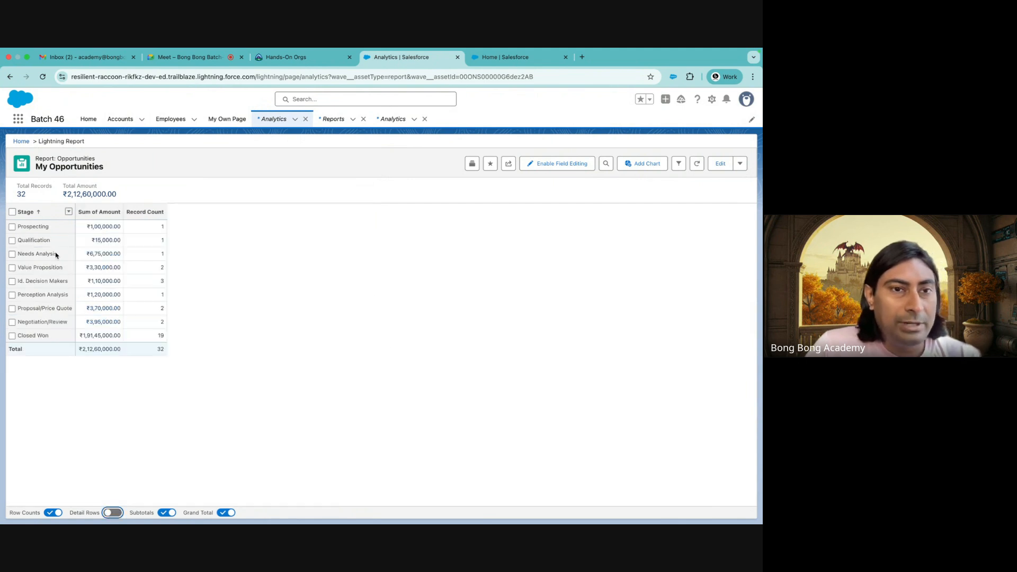
{"action": "left_click", "coordinate": [113, 512]}
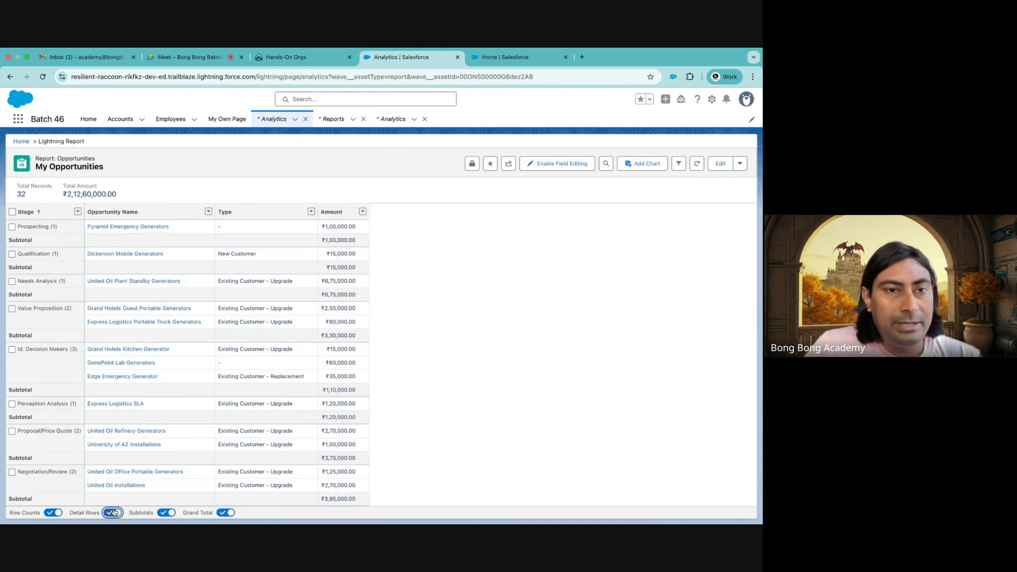
- Reopen the report for editing, review the Amount column's summarize options without changing them, and save and run the report
{"action": "left_click", "coordinate": [720, 163]}
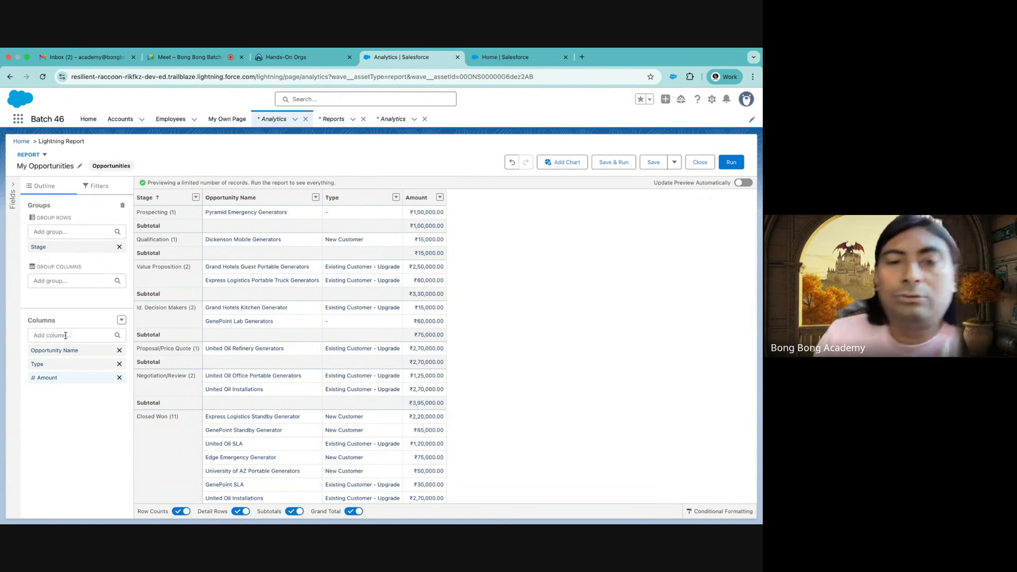
{"action": "left_click", "coordinate": [54, 378]}
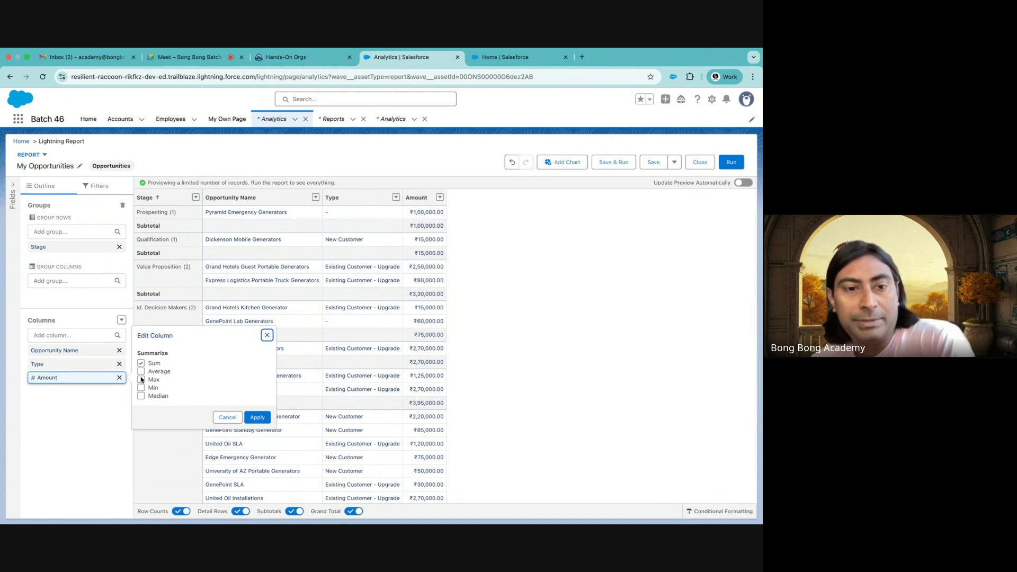
{"action": "left_click", "coordinate": [267, 335]}
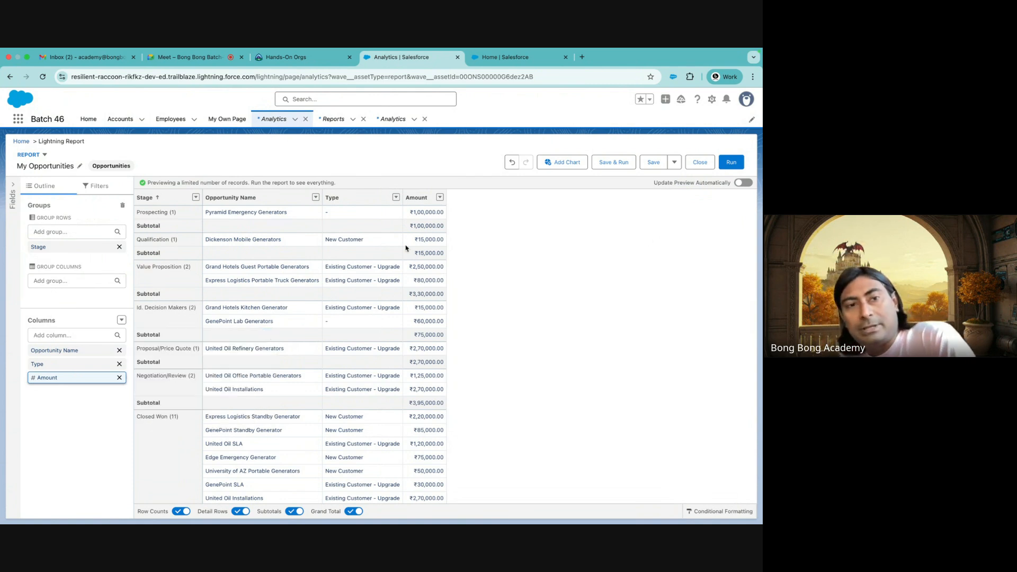
{"action": "left_click", "coordinate": [61, 248]}
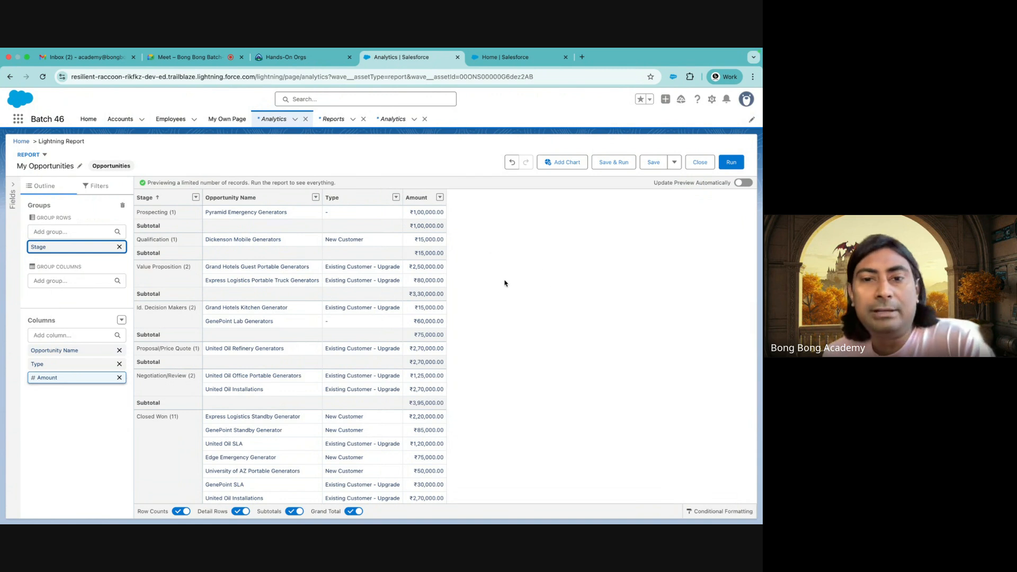
{"action": "left_click", "coordinate": [614, 164]}
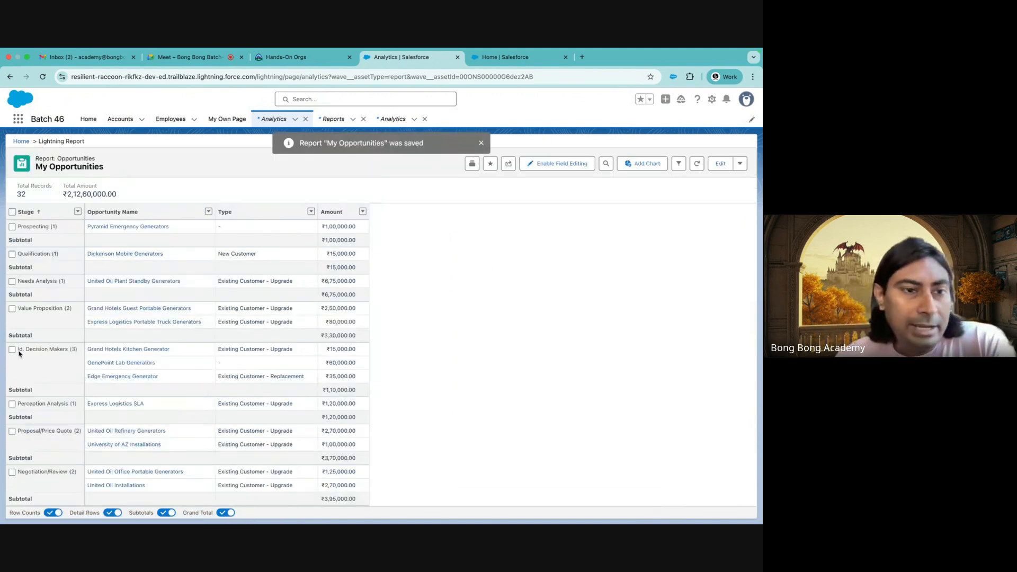
- Check the Id. Decision Makers group's subtotal and the remaining stage groups, and hide the report's detail rows
{"action": "left_click_drag", "start_coordinate": [17, 353], "coordinate": [74, 354]}
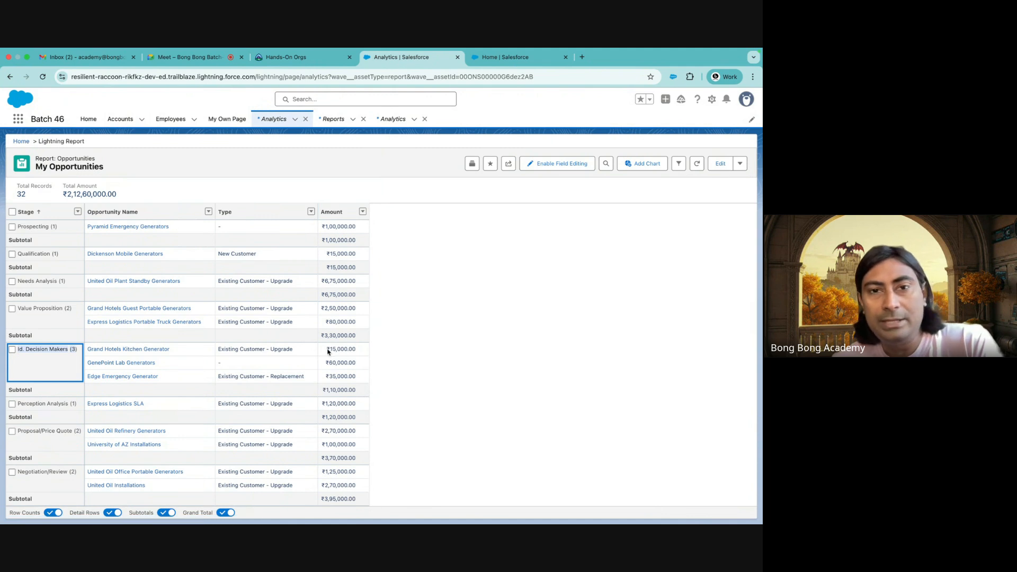
{"action": "left_click", "coordinate": [356, 395]}
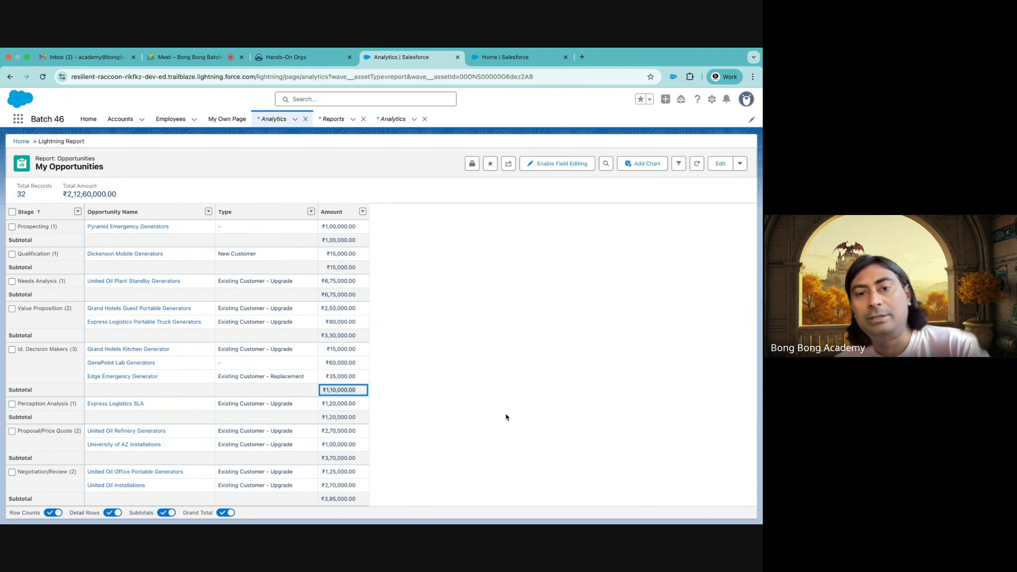
{"action": "scroll", "coordinate": [506, 417], "scroll_direction": "down", "scroll_amount": 5}
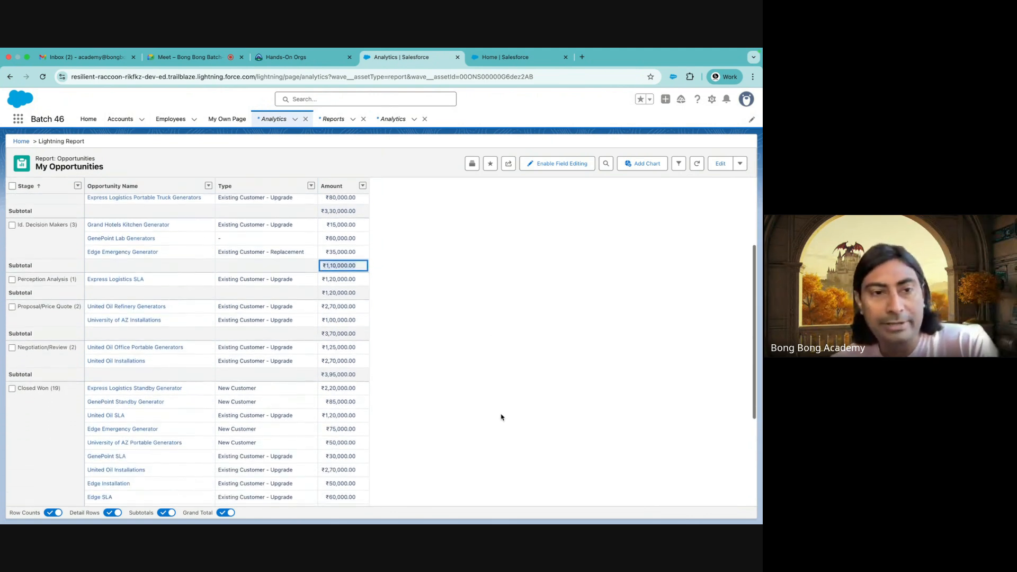
{"action": "scroll", "coordinate": [107, 491], "scroll_direction": "down", "scroll_amount": 3}
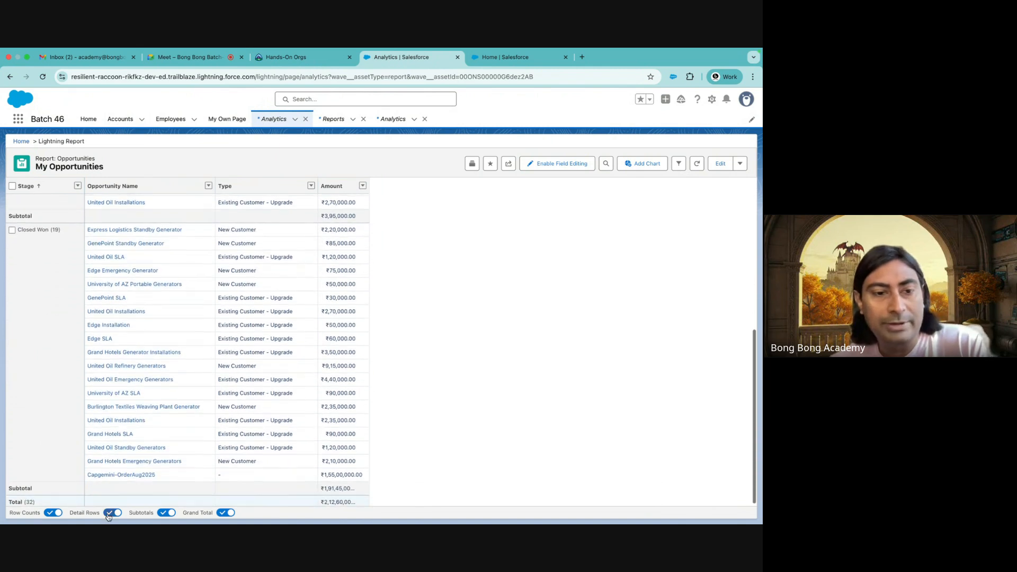
{"action": "left_click", "coordinate": [113, 513]}
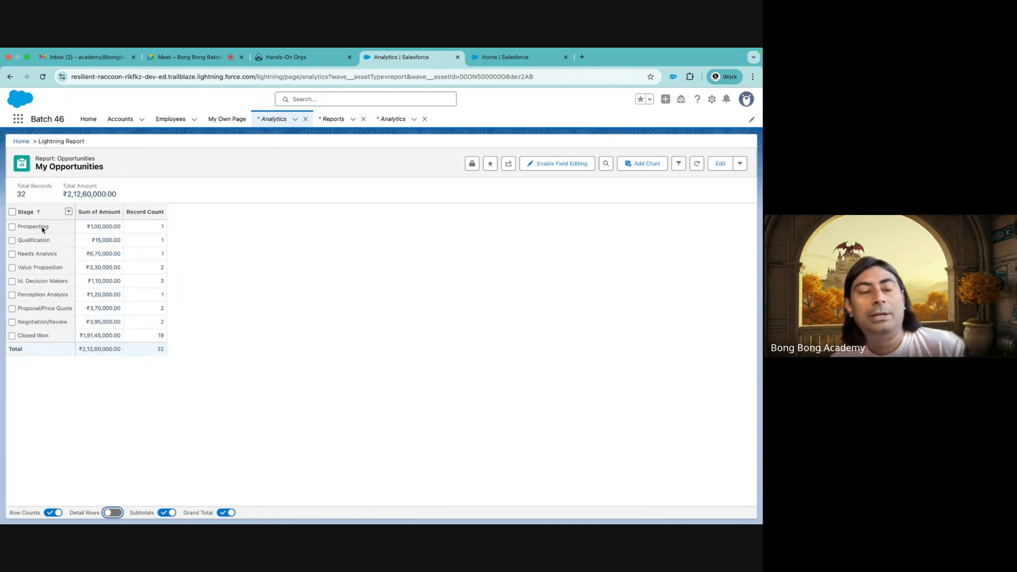
- Examine the summarized report's stages, their Sum of Amount values and their record counts
{"action": "left_click_drag", "start_coordinate": [29, 228], "coordinate": [39, 329]}
{"action": "left_click", "coordinate": [192, 349]}
{"action": "left_click_drag", "start_coordinate": [93, 228], "coordinate": [100, 336]}
{"action": "left_click", "coordinate": [276, 340]}
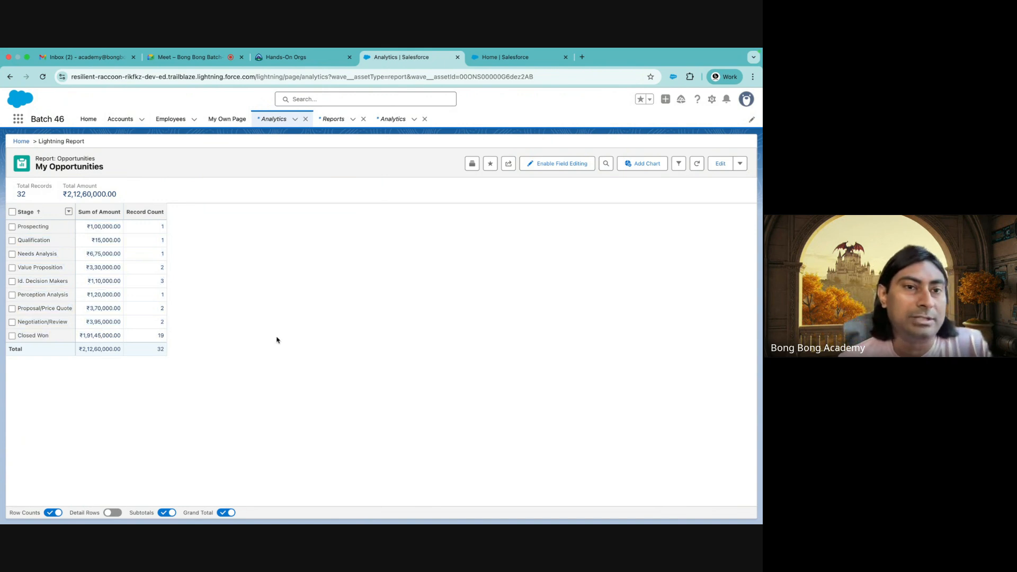
{"action": "left_click_drag", "start_coordinate": [163, 228], "coordinate": [164, 336]}
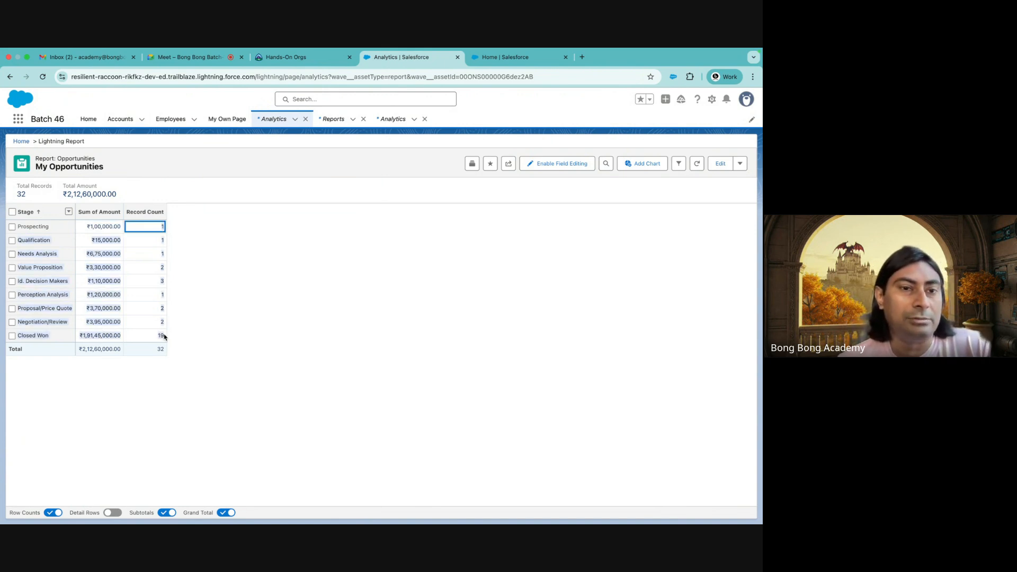
{"action": "left_click", "coordinate": [182, 346]}
{"action": "left_click", "coordinate": [162, 336]}
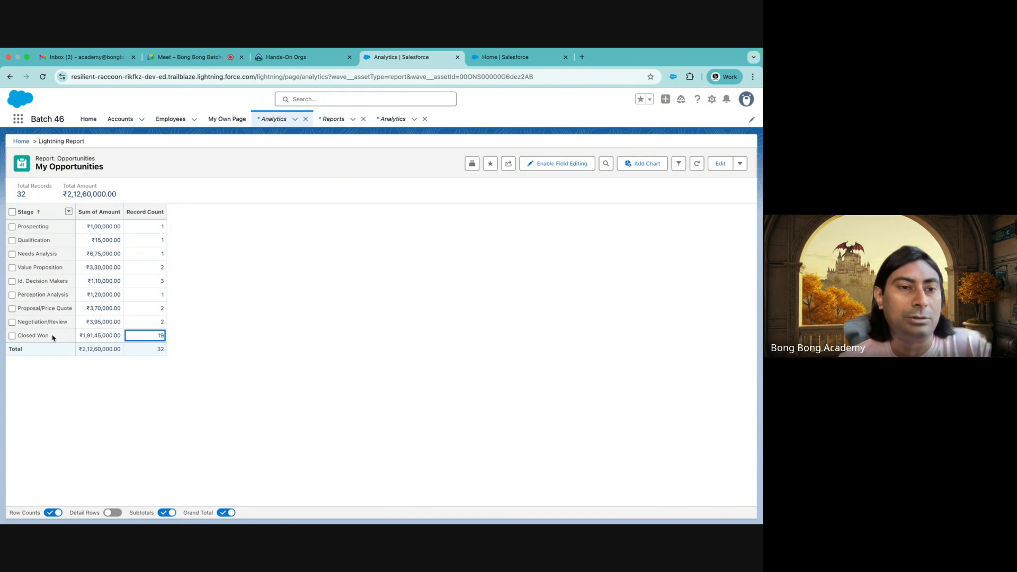
{"action": "left_click", "coordinate": [159, 322]}
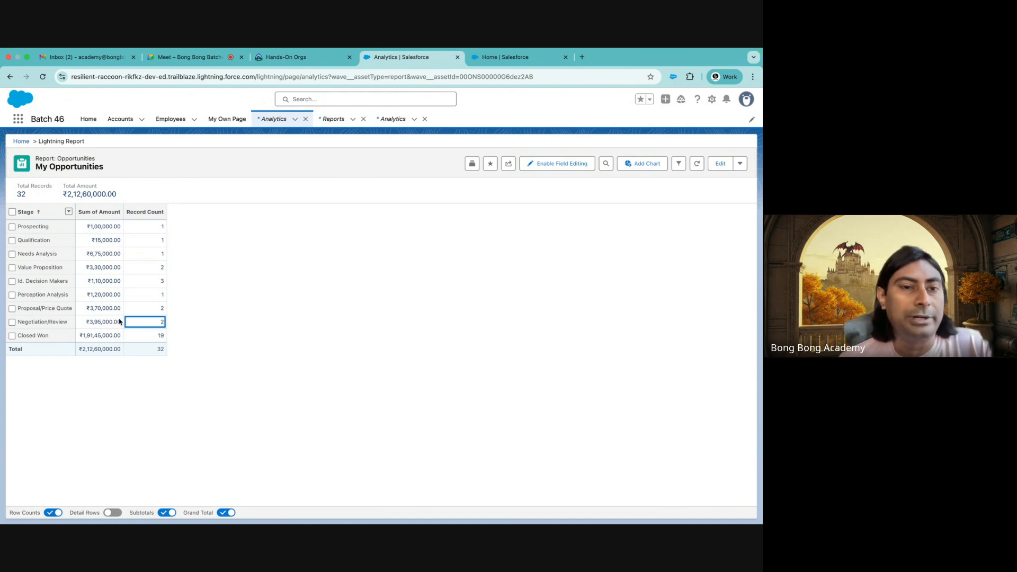
{"action": "left_click", "coordinate": [159, 308]}
{"action": "left_click", "coordinate": [160, 282]}
{"action": "left_click_drag", "start_coordinate": [160, 227], "coordinate": [160, 342]}
{"action": "left_click", "coordinate": [291, 360]}
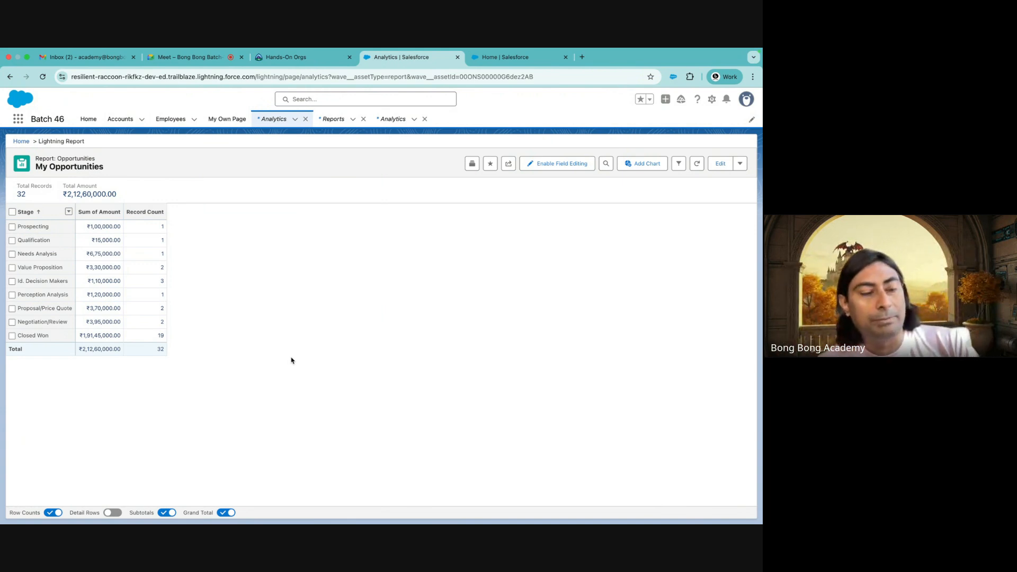
- Switch to the Google Meet call, mute the microphone and dismiss the microphone notice
{"action": "left_click", "coordinate": [186, 57]}
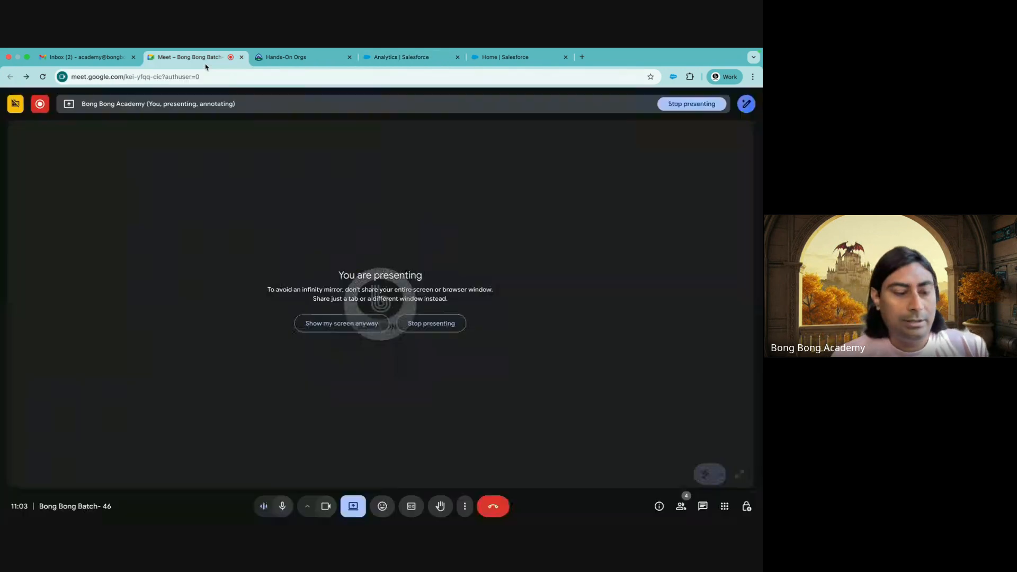
{"action": "key", "text": "super+d"}
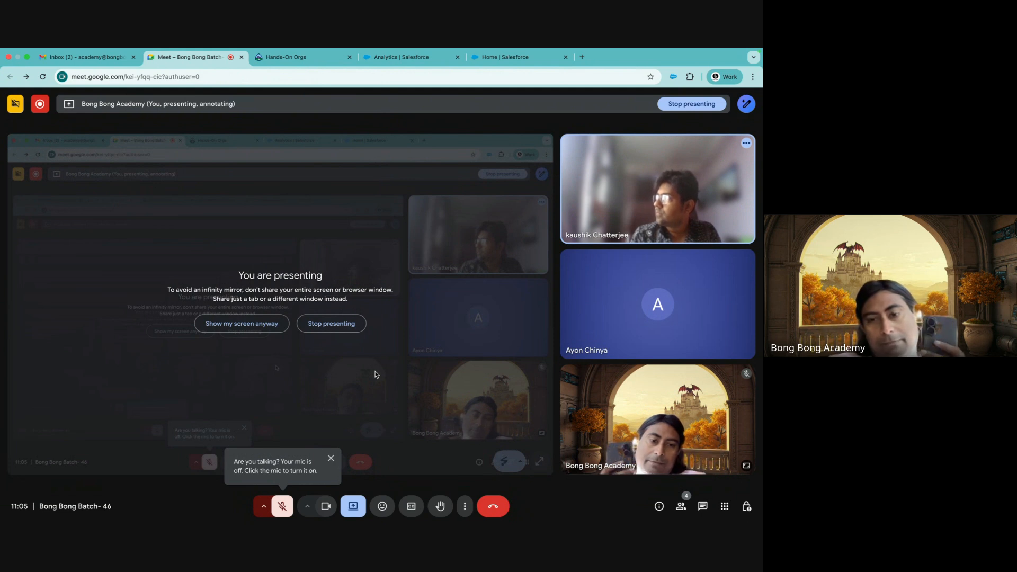
{"action": "left_click", "coordinate": [331, 458]}
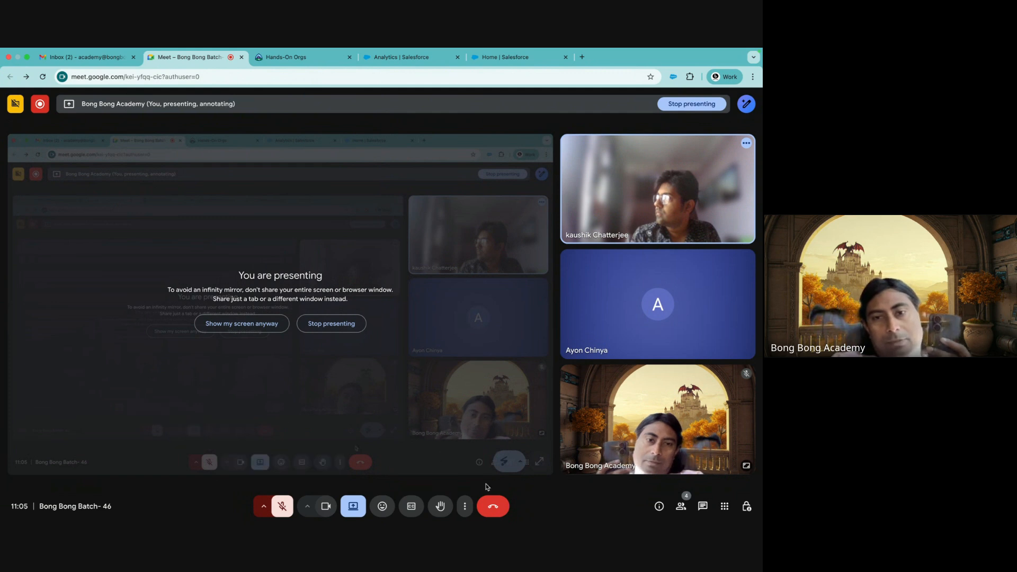
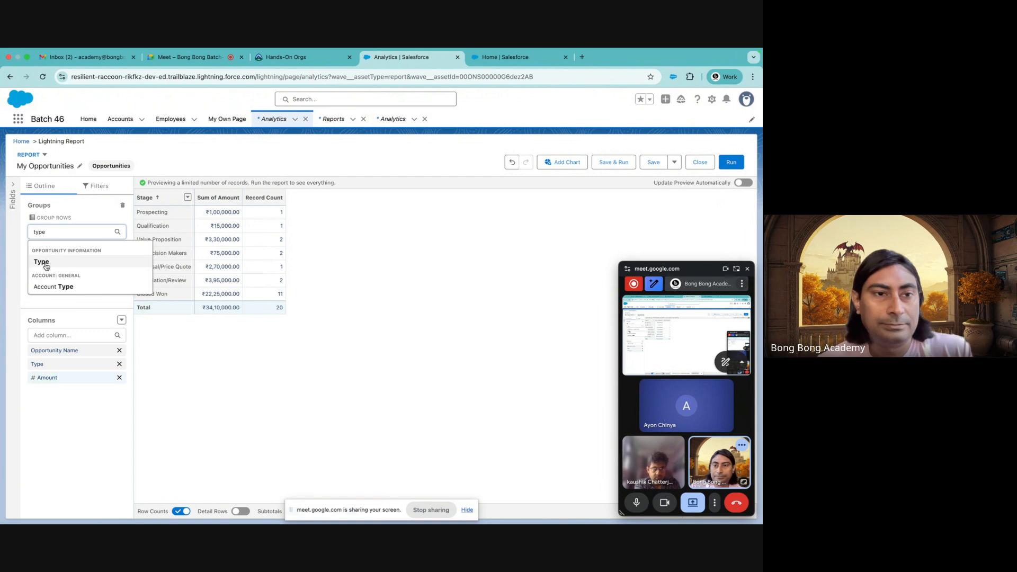
- Add Type as a second row group below Stage, and save and run the report
{"action": "left_click", "coordinate": [51, 261]}
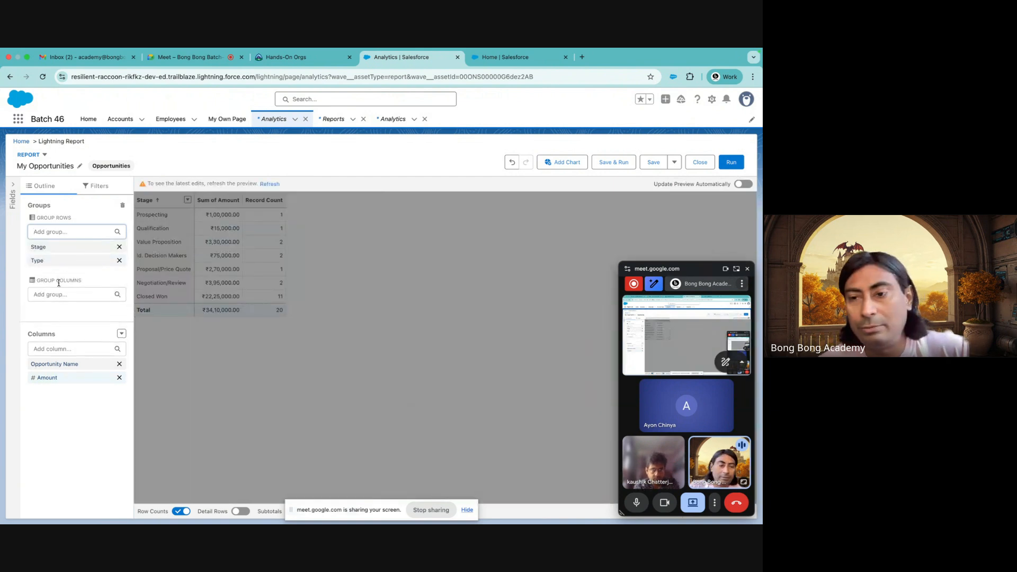
{"action": "left_click", "coordinate": [617, 164]}
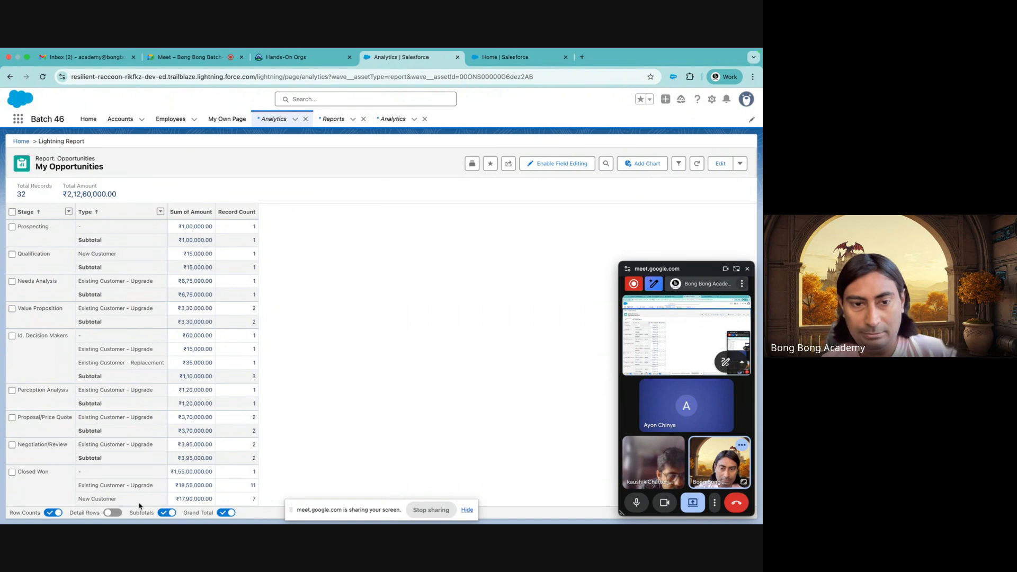
{"action": "scroll", "coordinate": [153, 446], "scroll_direction": "down", "scroll_amount": 1}
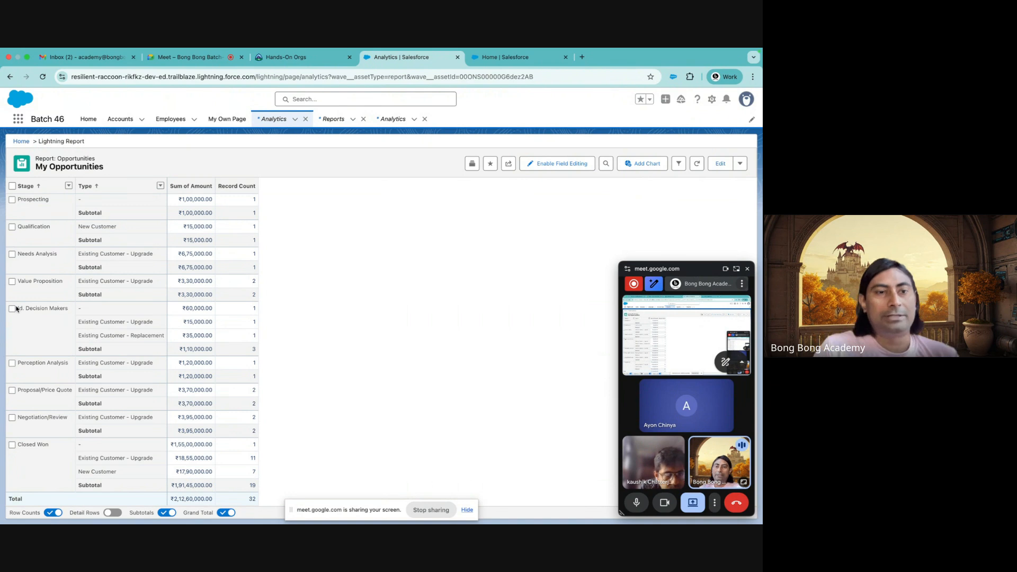
- Examine the Id. Decision Makers and Closed Won groups, including Closed Won's amounts and record counts by Type and its subtotal
{"action": "left_click_drag", "start_coordinate": [20, 310], "coordinate": [84, 310]}
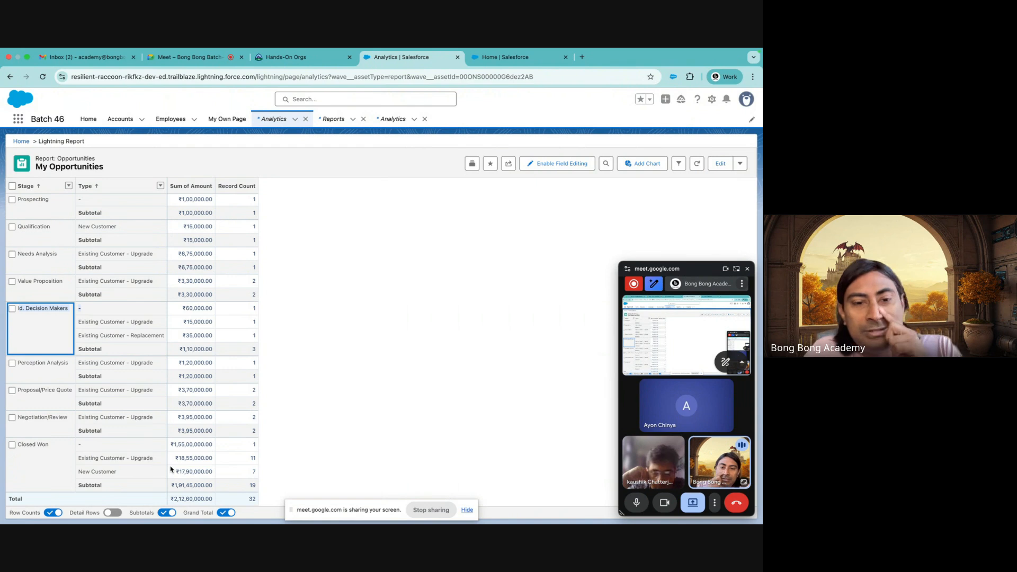
{"action": "left_click", "coordinate": [83, 462]}
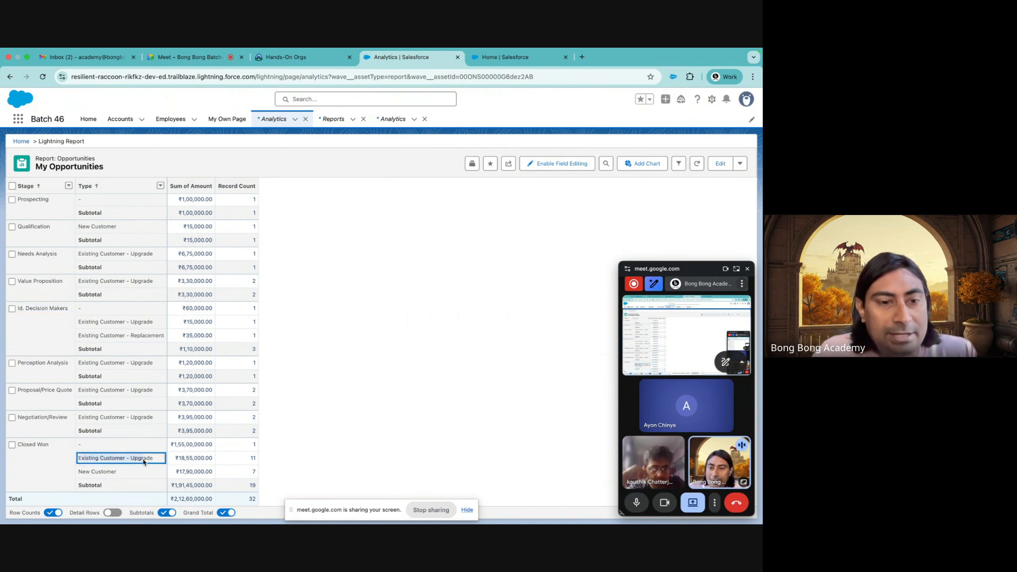
{"action": "left_click", "coordinate": [252, 459]}
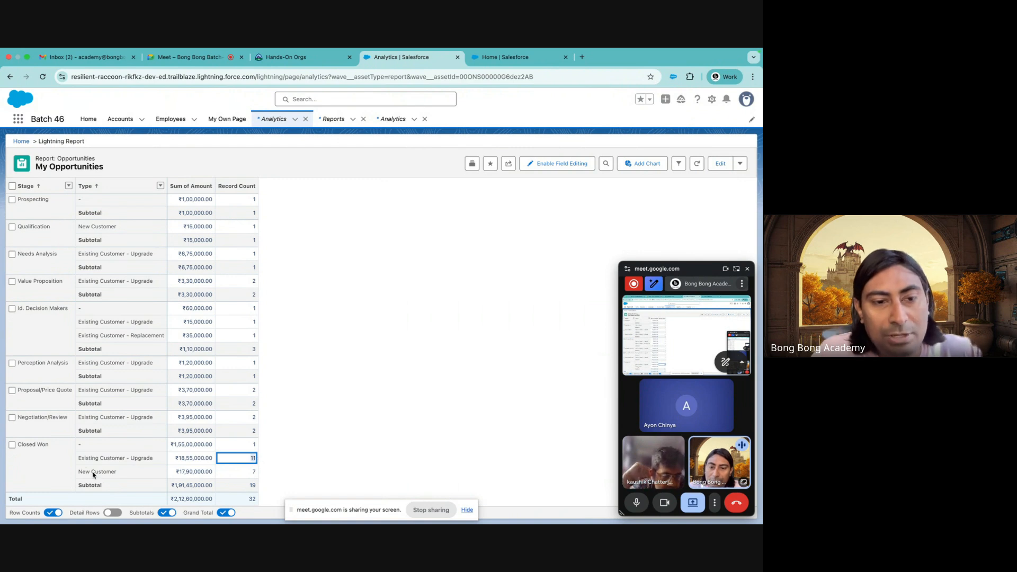
{"action": "left_click", "coordinate": [254, 475]}
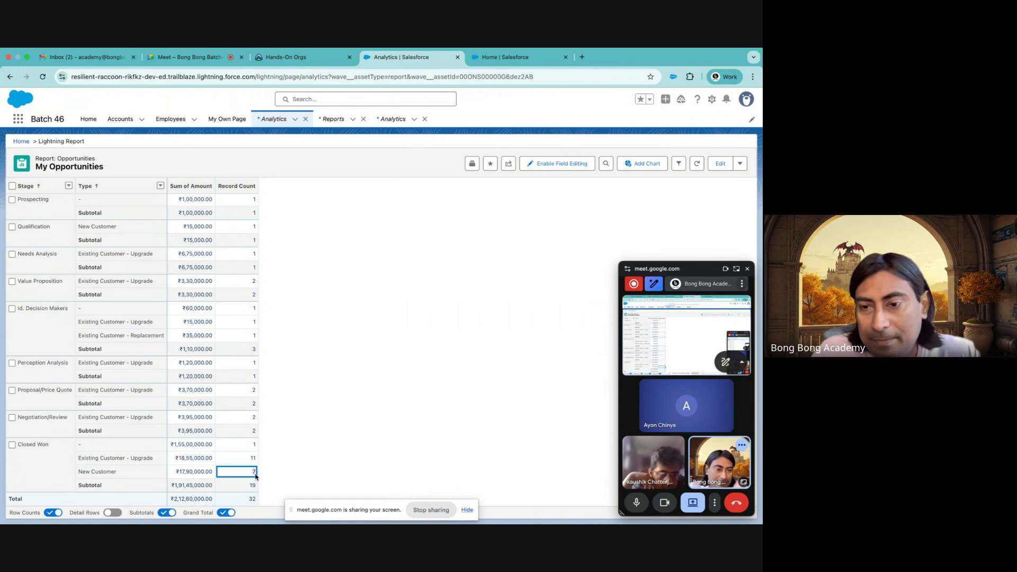
{"action": "left_click", "coordinate": [175, 461]}
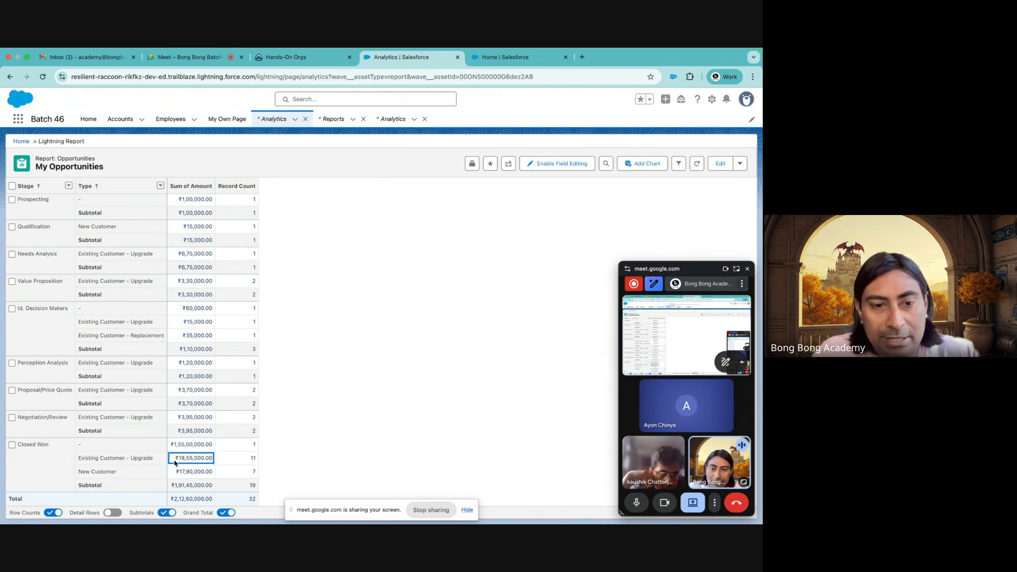
{"action": "left_click", "coordinate": [174, 473]}
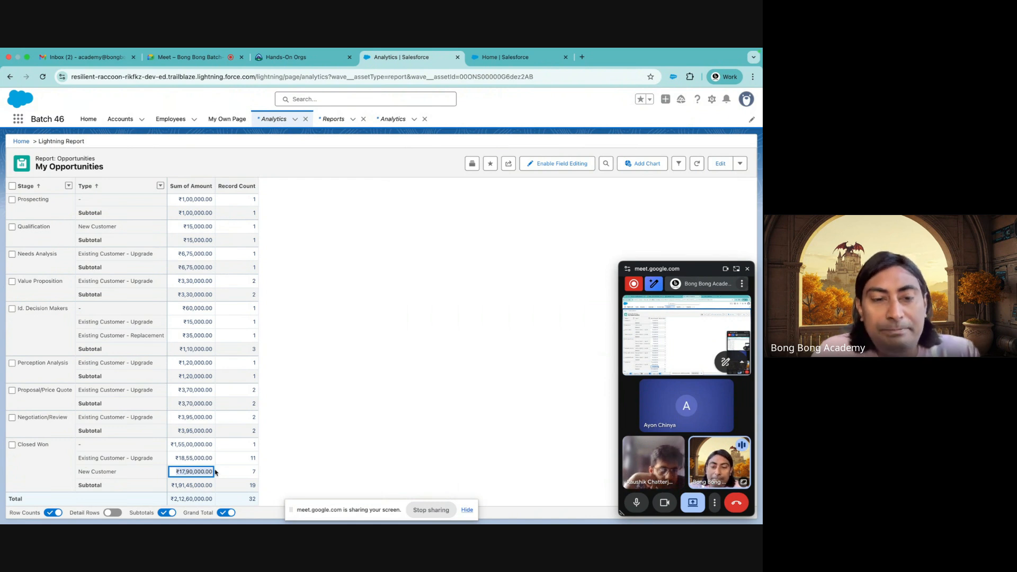
{"action": "left_click", "coordinate": [172, 488]}
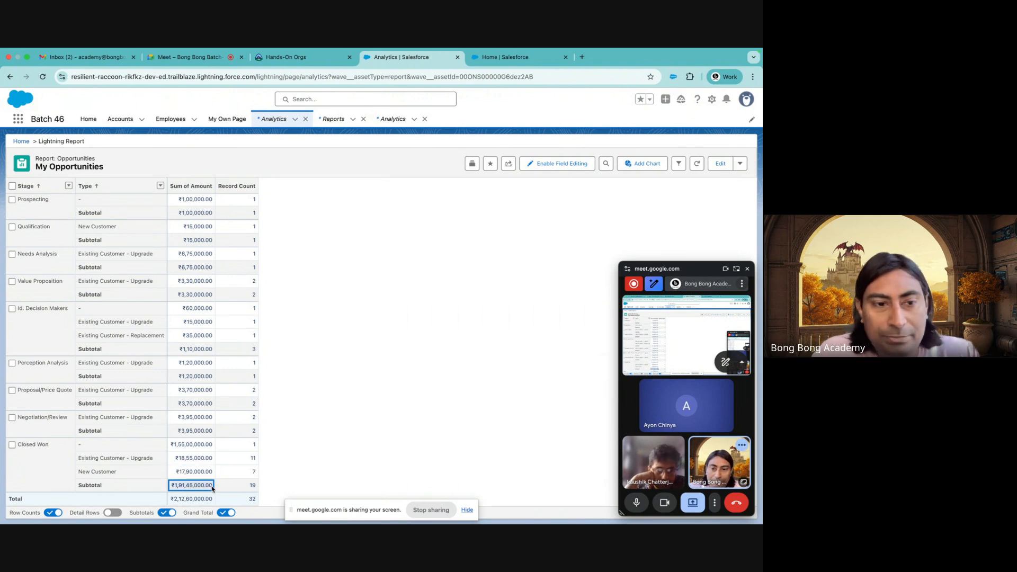
{"action": "double_click", "coordinate": [31, 446]}
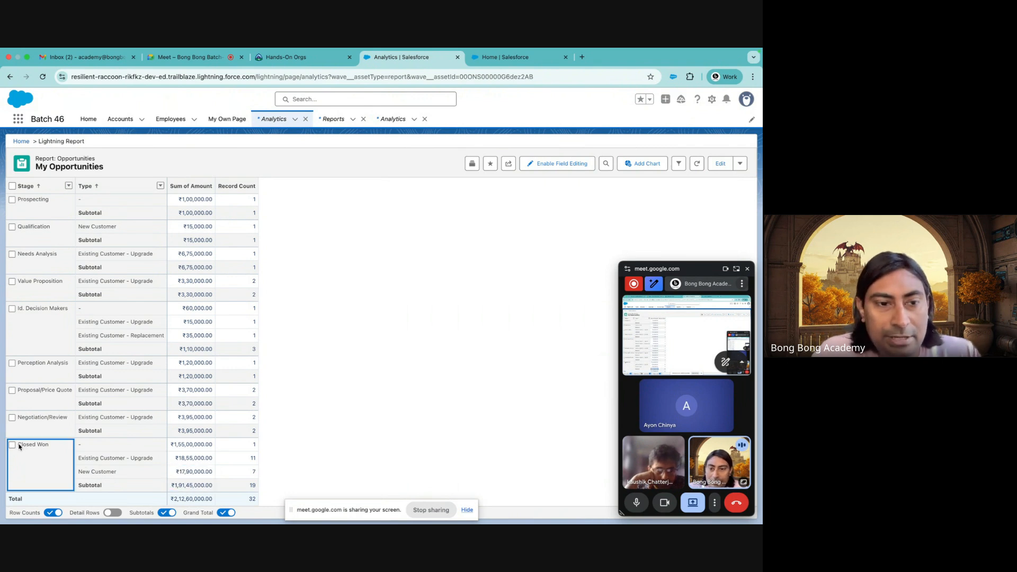
{"action": "left_click", "coordinate": [174, 489]}
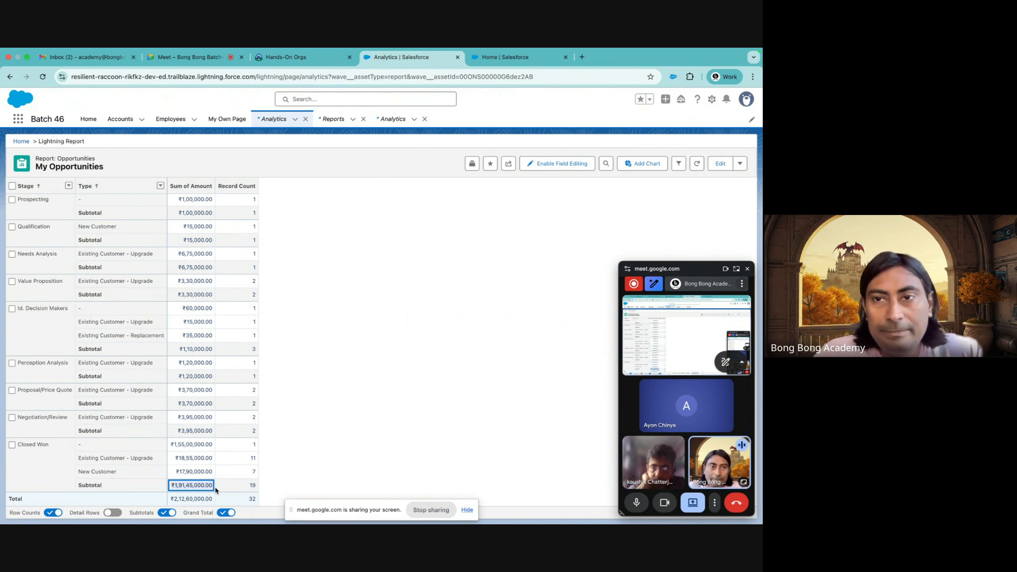
- Add a chart to the My Opportunities report, display it, and close the floating Google Meet window covering it
{"action": "left_click", "coordinate": [646, 163]}
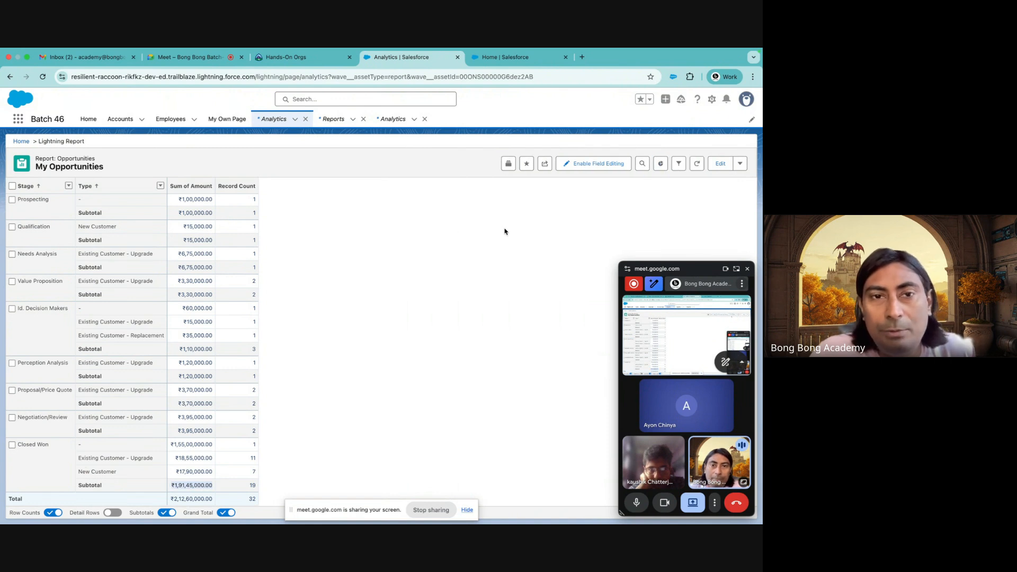
{"action": "left_click", "coordinate": [661, 164]}
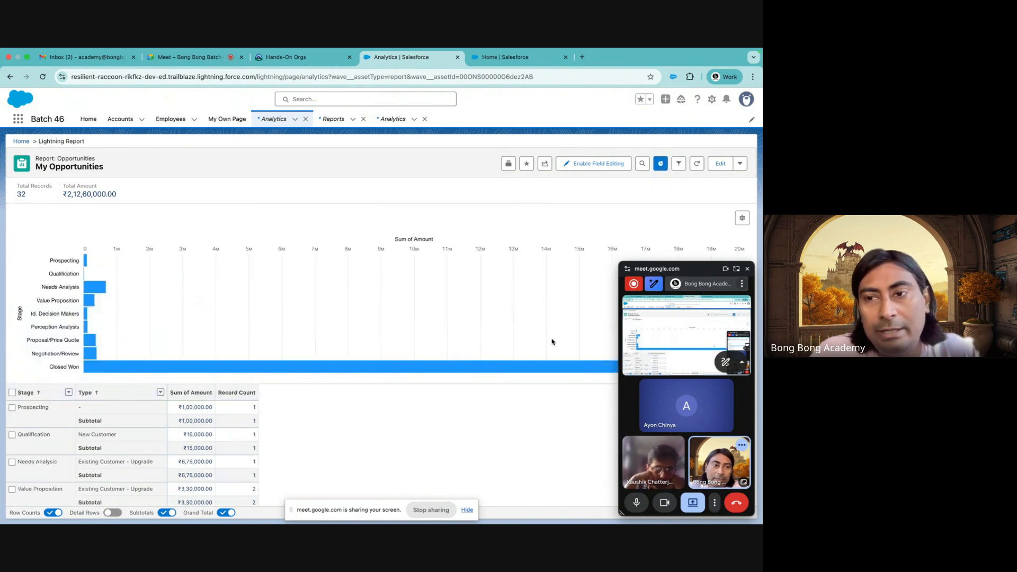
{"action": "left_click", "coordinate": [747, 269]}
{"action": "left_click", "coordinate": [748, 269]}
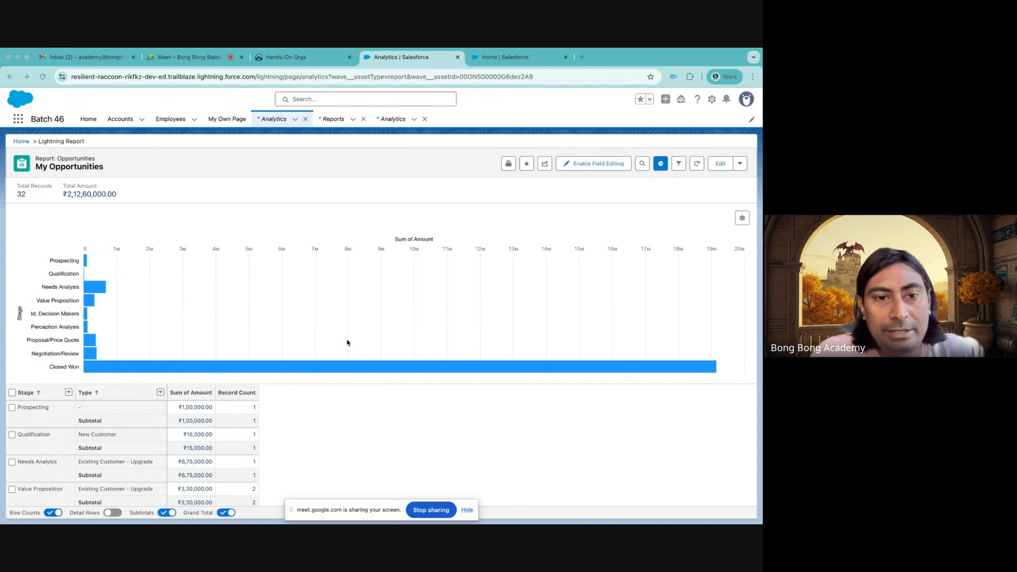
- Preview the chart as Column, Stacked Bar and Stacked Column, inspecting the stacked bar's Closed Won segments by Type
{"action": "left_click", "coordinate": [742, 219]}
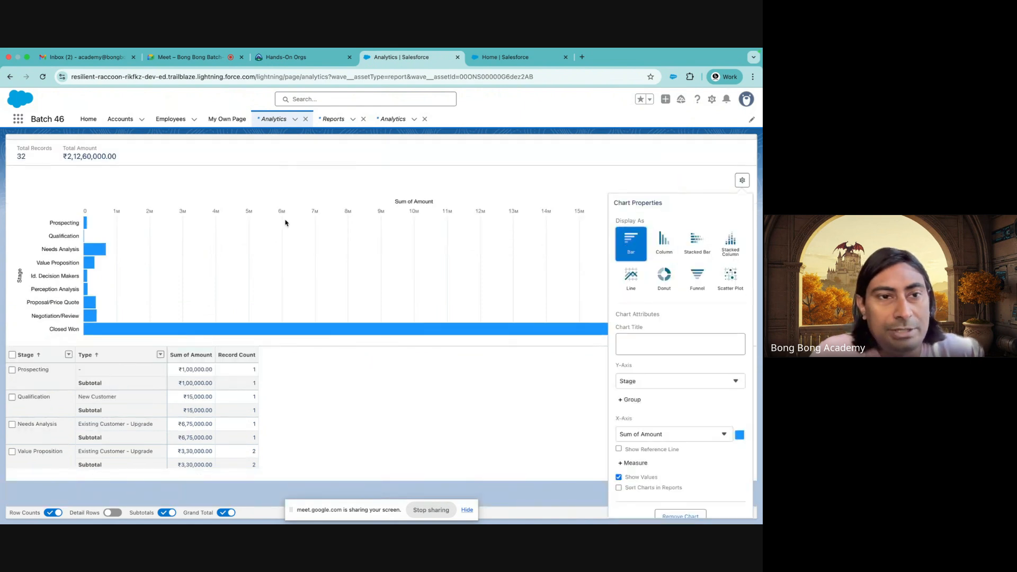
{"action": "left_click", "coordinate": [662, 248]}
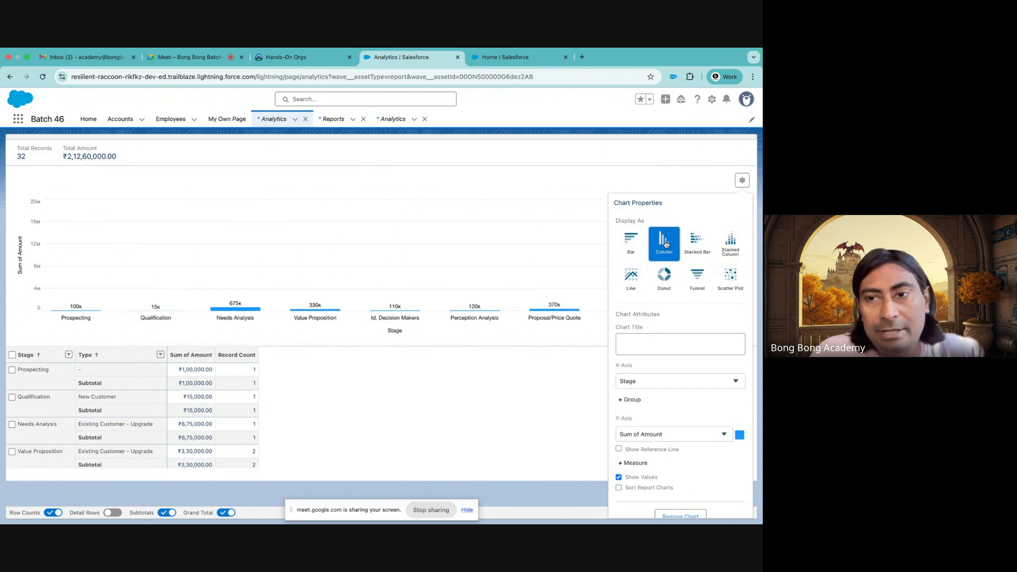
{"action": "left_click", "coordinate": [696, 248]}
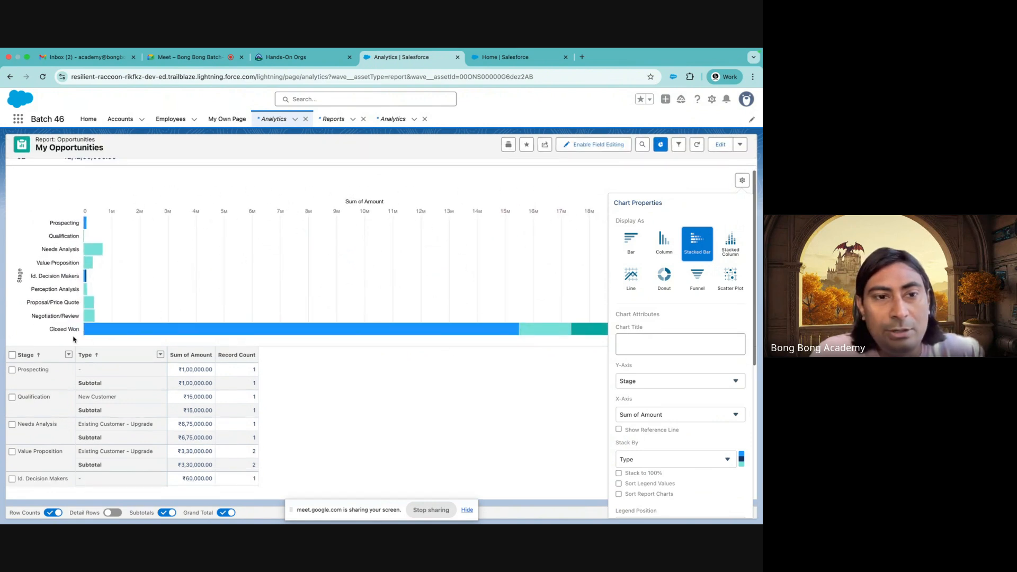
{"action": "mouse_move", "coordinate": [110, 332]}
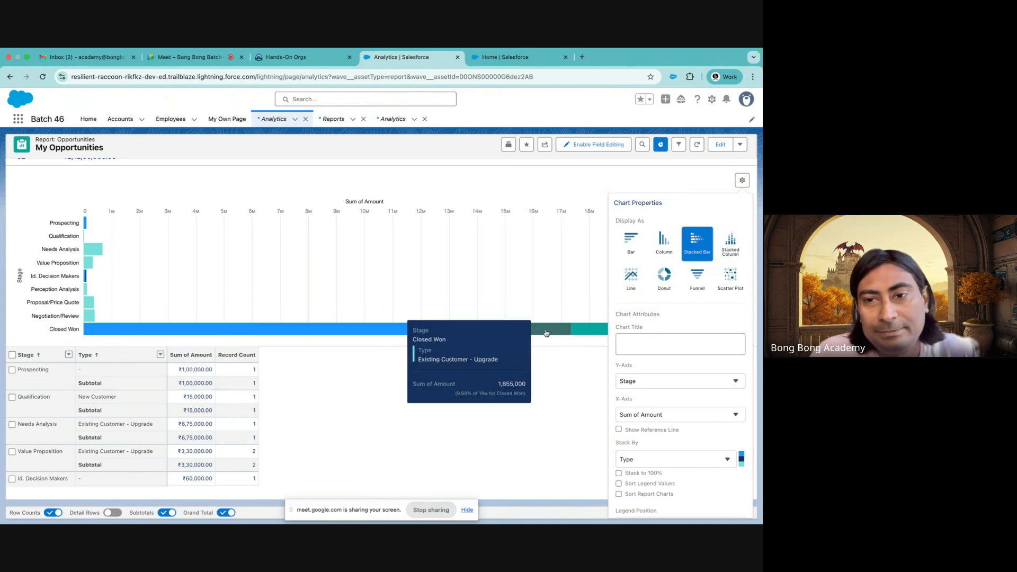
{"action": "mouse_move", "coordinate": [590, 329]}
{"action": "left_click", "coordinate": [722, 247]}
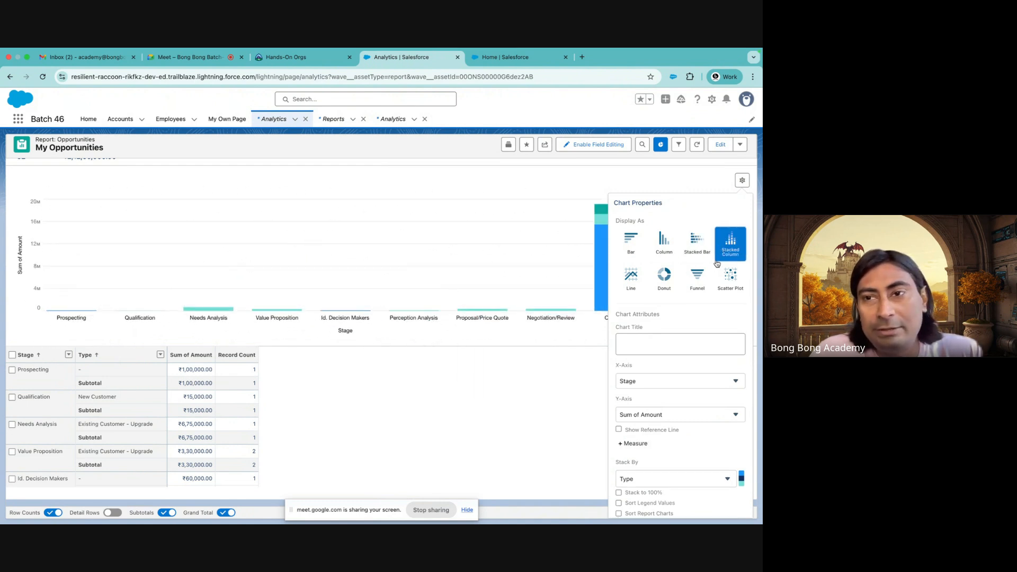
- Try the Line, Donut and Funnel displays, set the chart to Scatter Plot, and hide the chart
{"action": "left_click", "coordinate": [626, 279]}
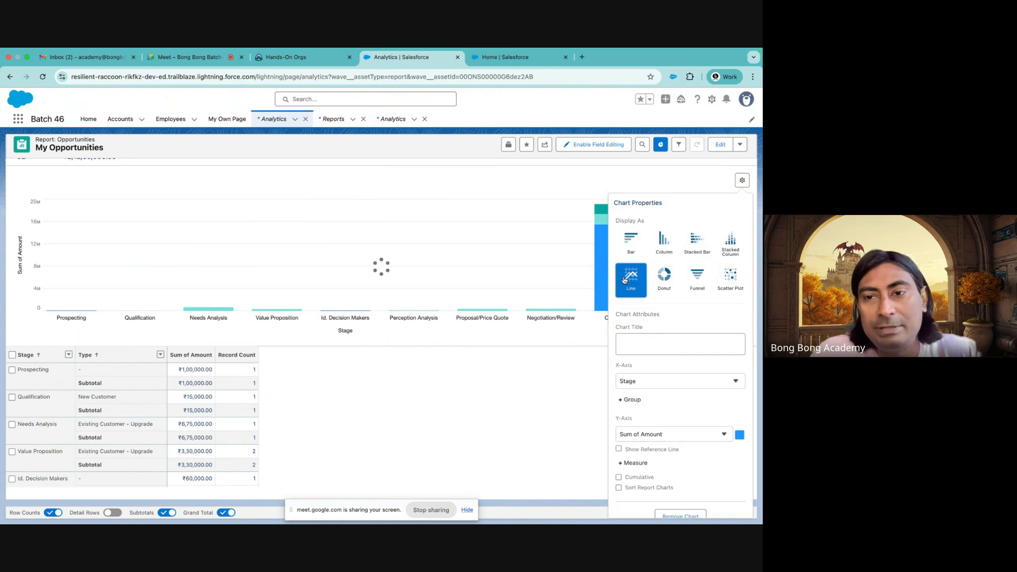
{"action": "left_click", "coordinate": [666, 279]}
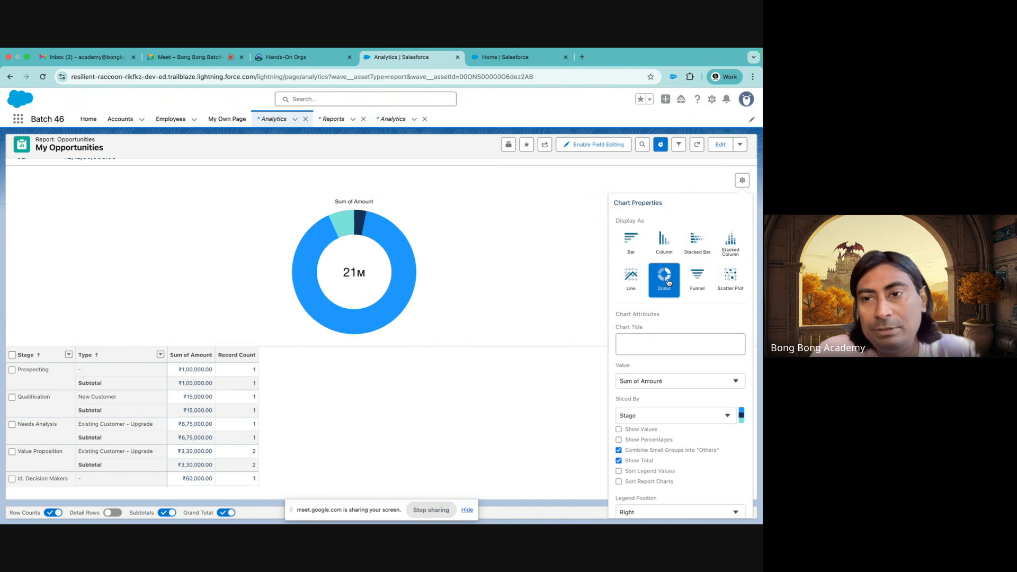
{"action": "left_click", "coordinate": [697, 280]}
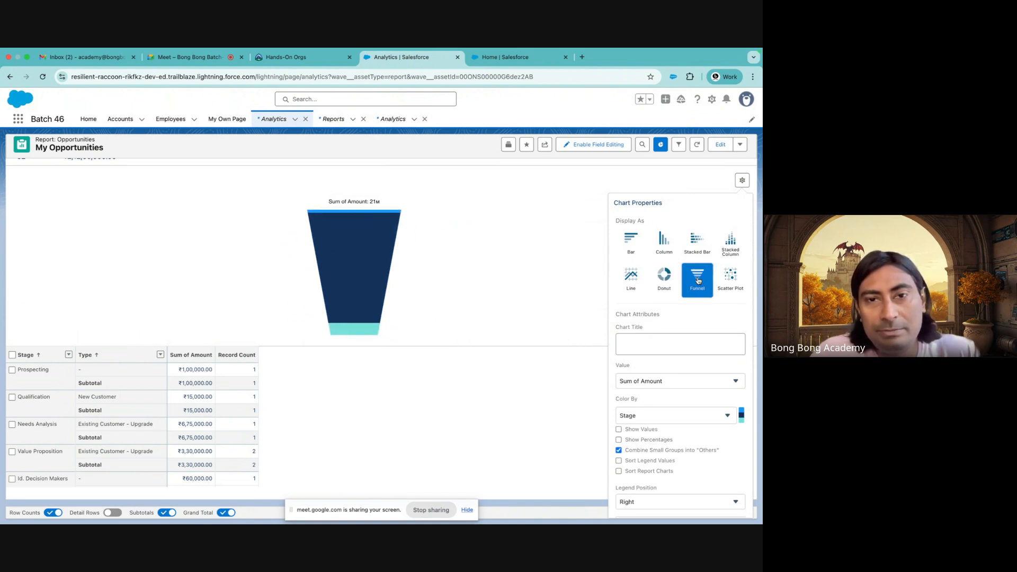
{"action": "left_click", "coordinate": [739, 277]}
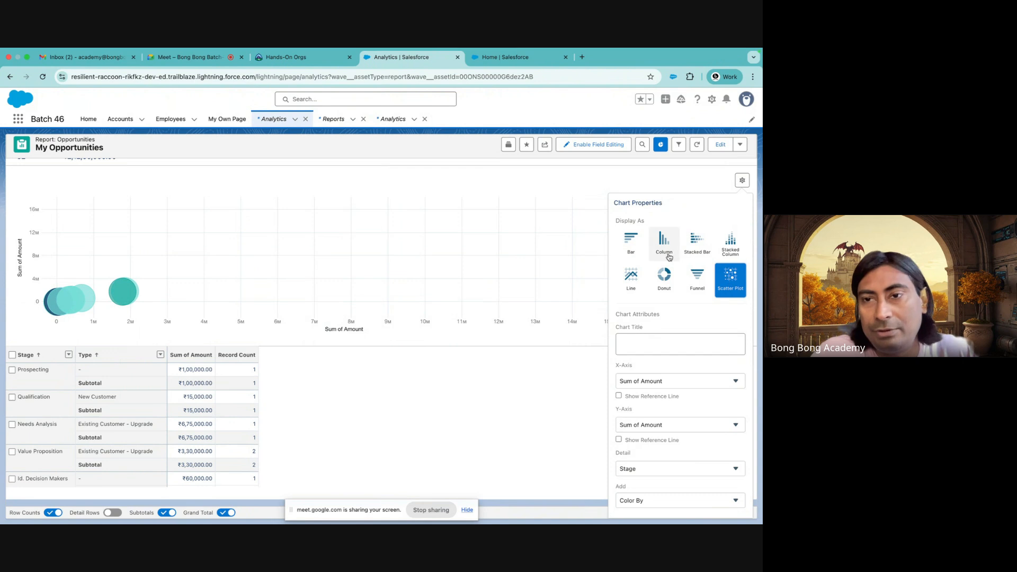
{"action": "left_click", "coordinate": [659, 144]}
{"action": "left_click", "coordinate": [661, 164]}
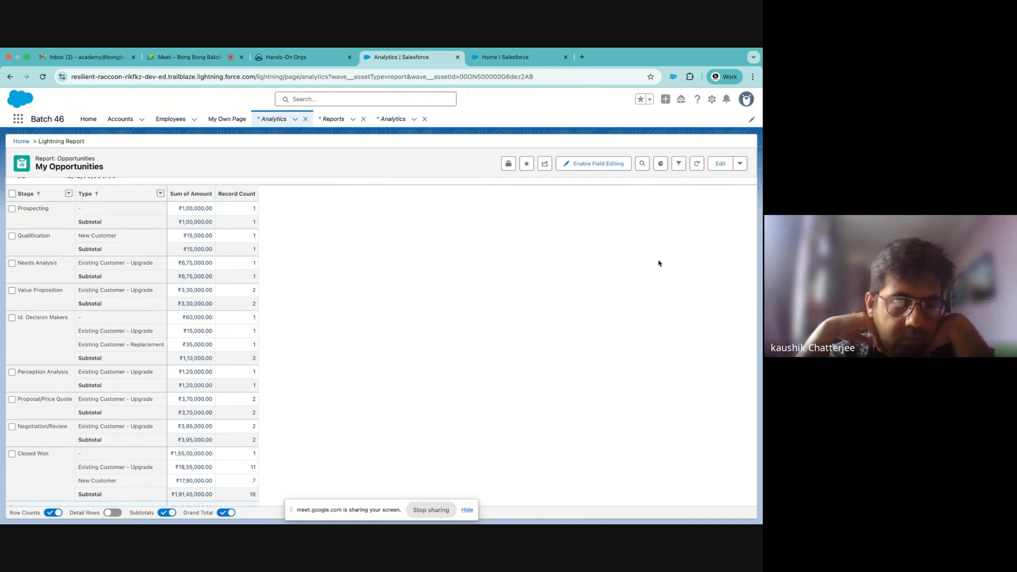
- Edit the report to move Type from the row groups to the column groups, and save and run it
{"action": "scroll", "coordinate": [660, 263], "scroll_direction": "up", "scroll_amount": 1}
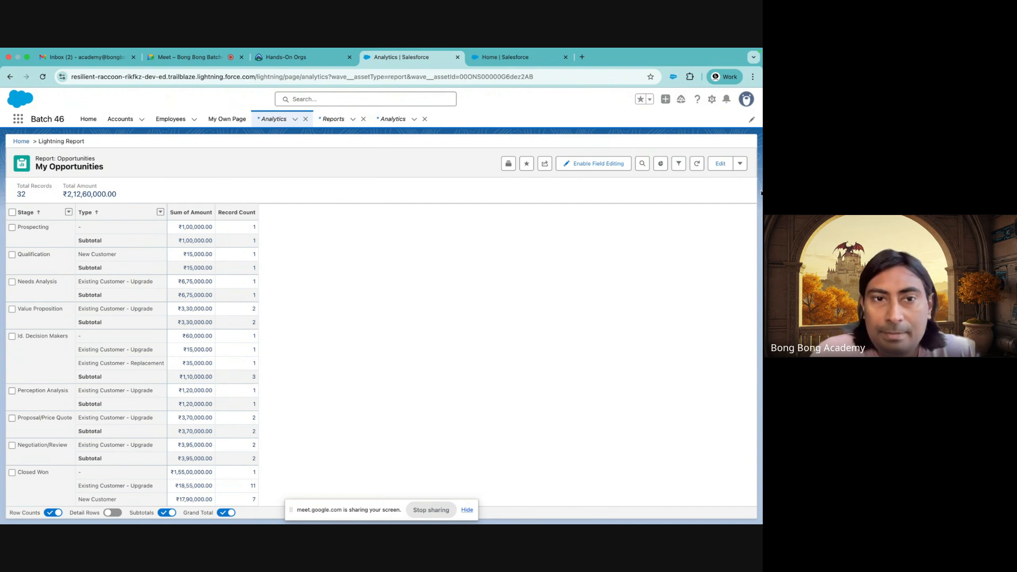
{"action": "left_click", "coordinate": [740, 166]}
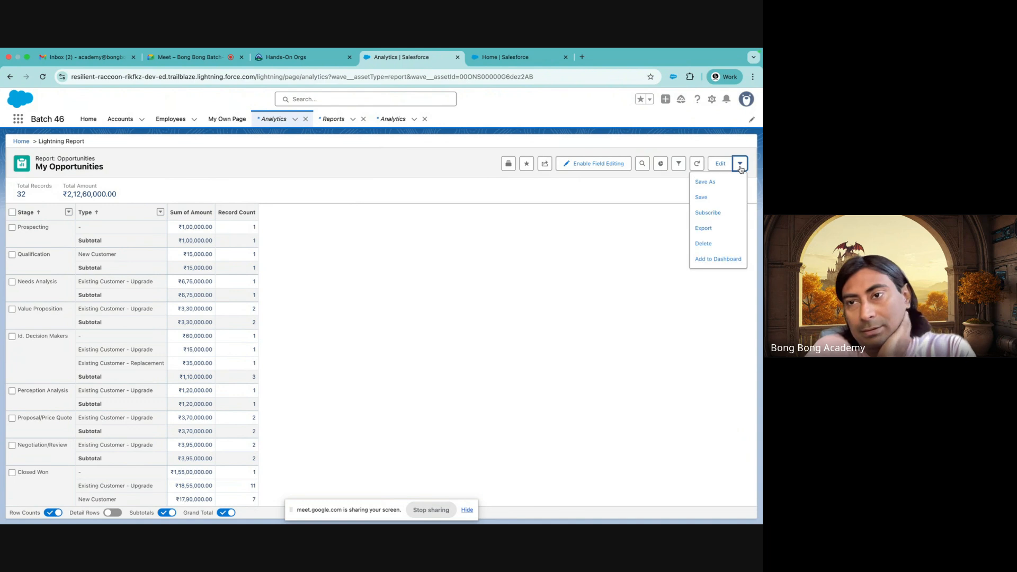
{"action": "left_click", "coordinate": [721, 164]}
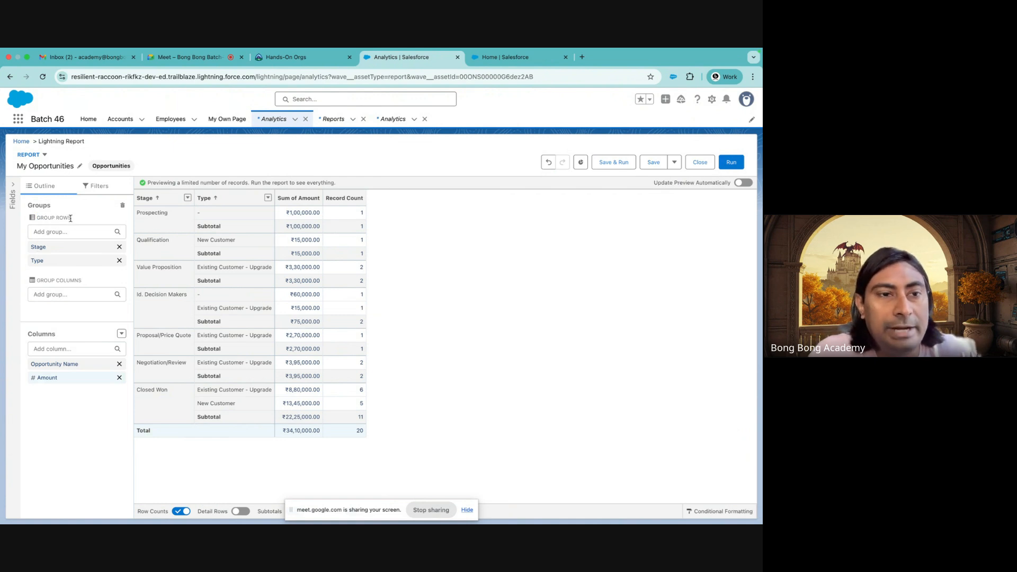
{"action": "left_click_drag", "start_coordinate": [71, 219], "coordinate": [32, 220]}
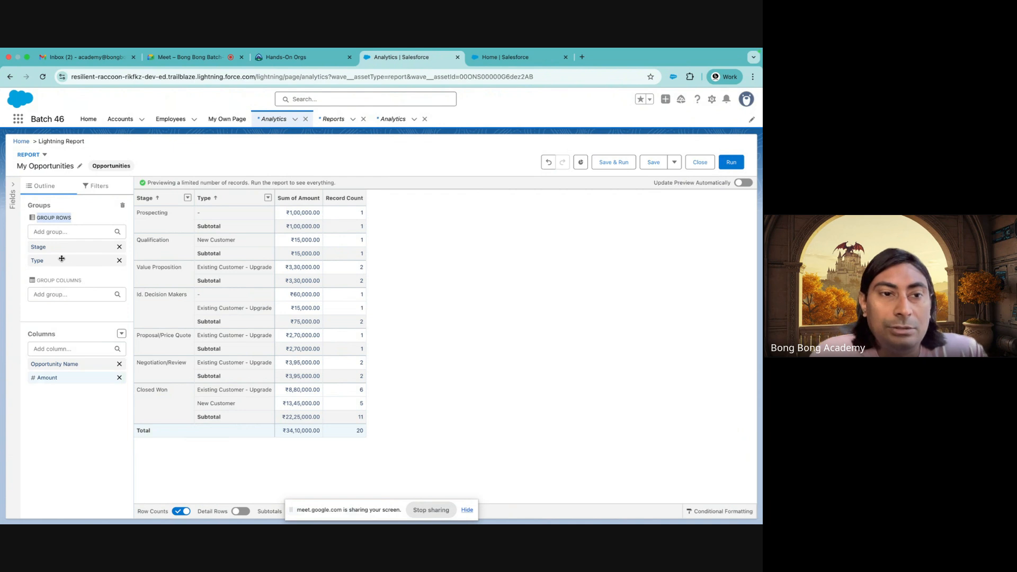
{"action": "left_click_drag", "start_coordinate": [59, 260], "coordinate": [67, 302]}
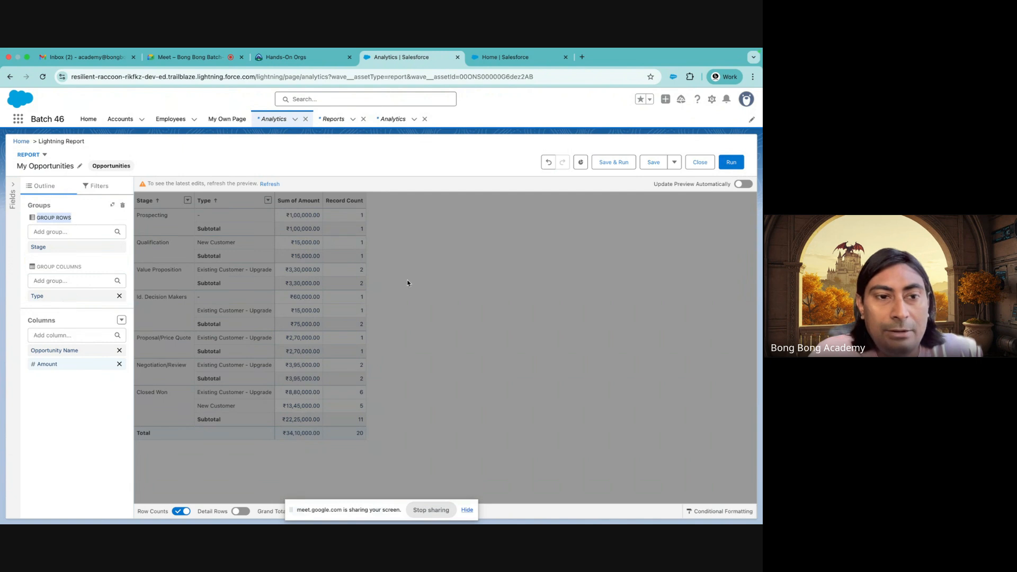
{"action": "left_click", "coordinate": [617, 163]}
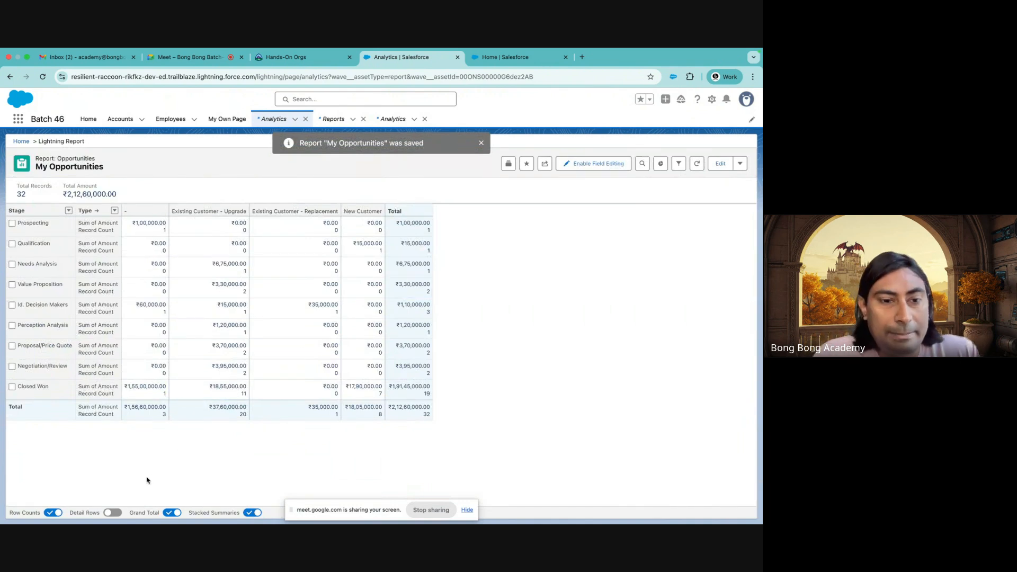
- Turn off the matrix report's Grand Total, Stacked Summaries and Row Counts
{"action": "left_click", "coordinate": [170, 513]}
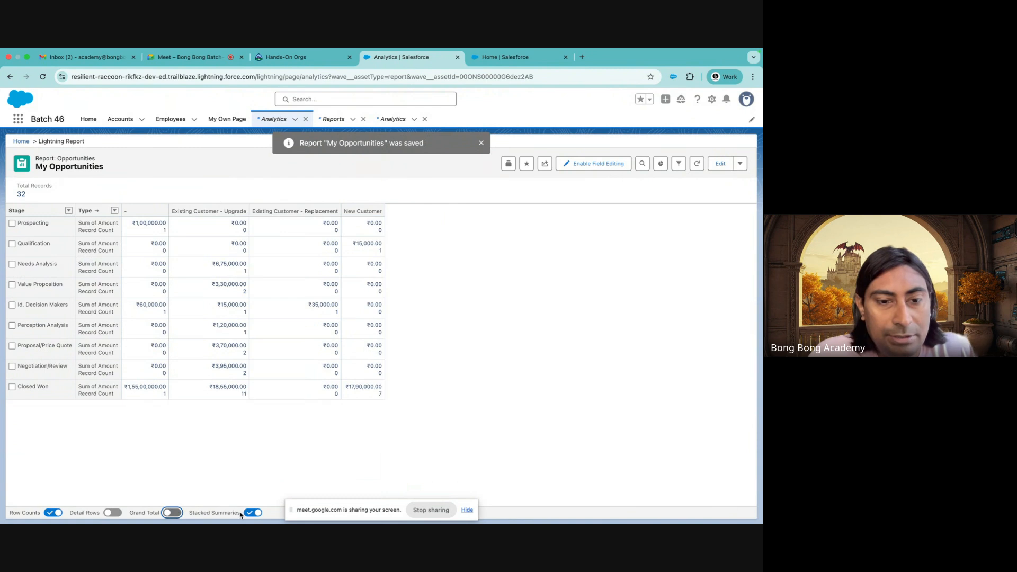
{"action": "left_click", "coordinate": [252, 513]}
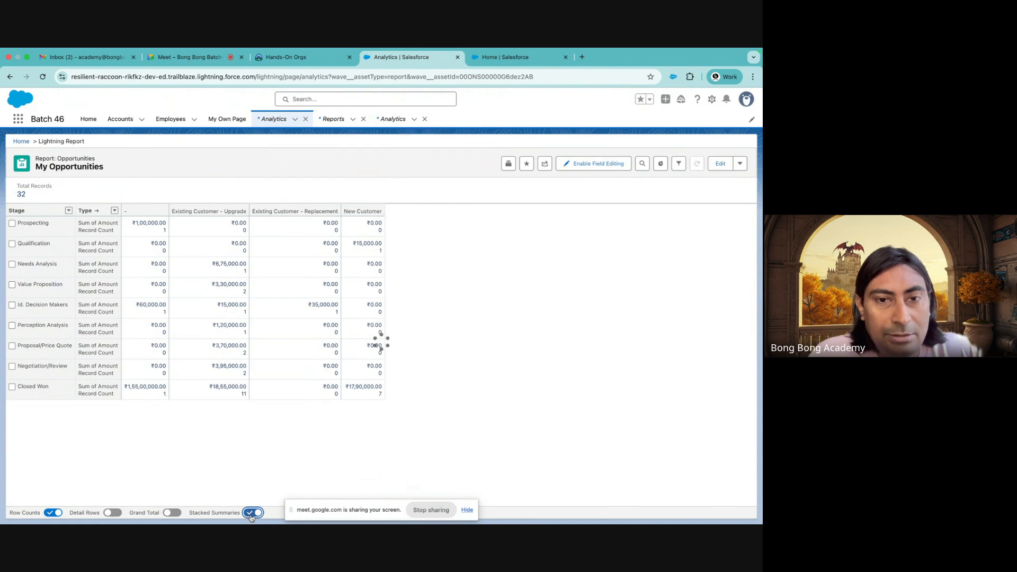
{"action": "left_click", "coordinate": [47, 512]}
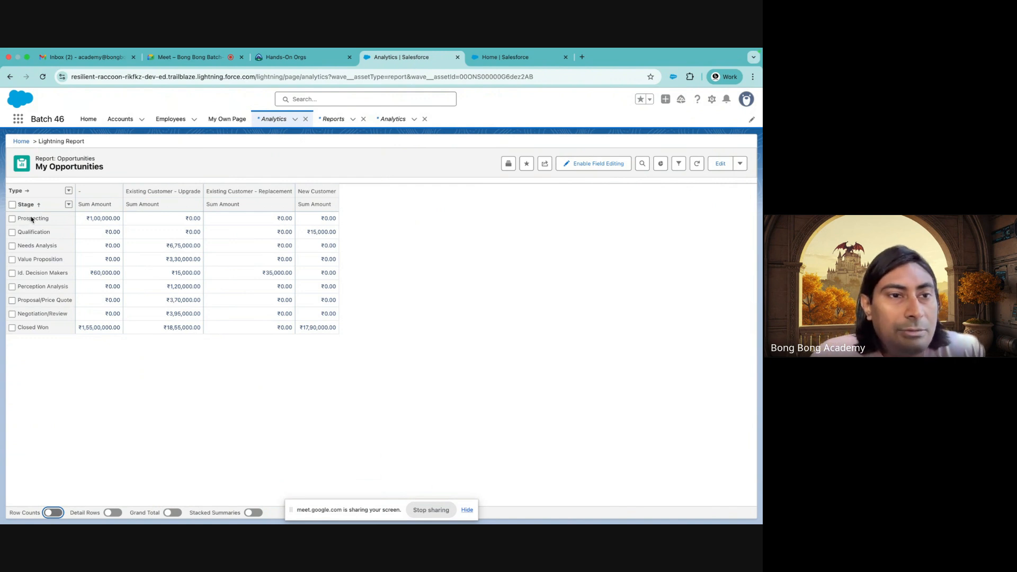
- Examine the stage-by-type matrix and drill into the Id. Decision Makers blank-type and Closed Won Existing Customer - Upgrade amounts
{"action": "left_click_drag", "start_coordinate": [31, 219], "coordinate": [35, 328]}
{"action": "left_click", "coordinate": [38, 354]}
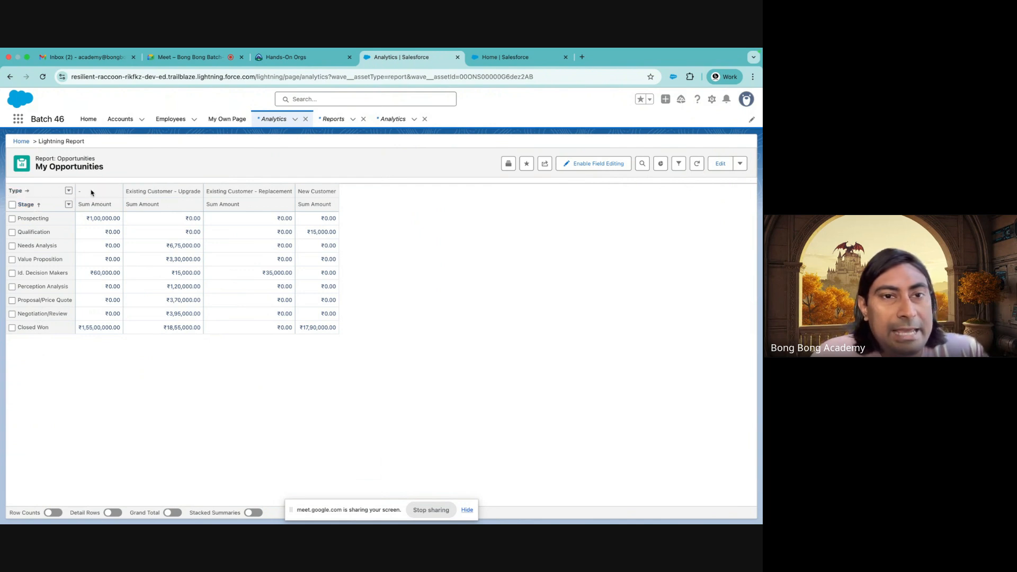
{"action": "left_click_drag", "start_coordinate": [326, 194], "coordinate": [115, 196]}
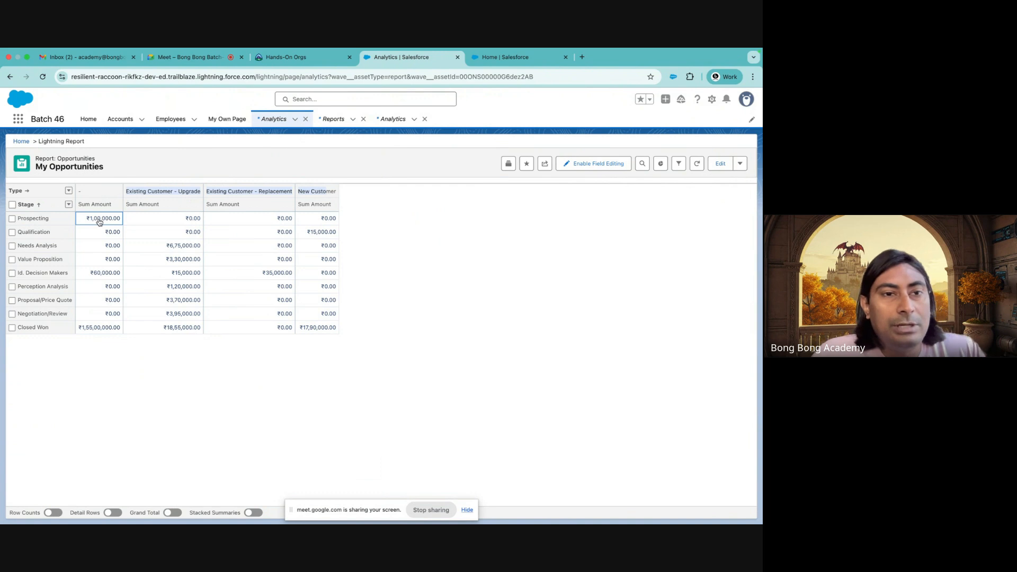
{"action": "left_click", "coordinate": [93, 248]}
{"action": "left_click", "coordinate": [97, 276]}
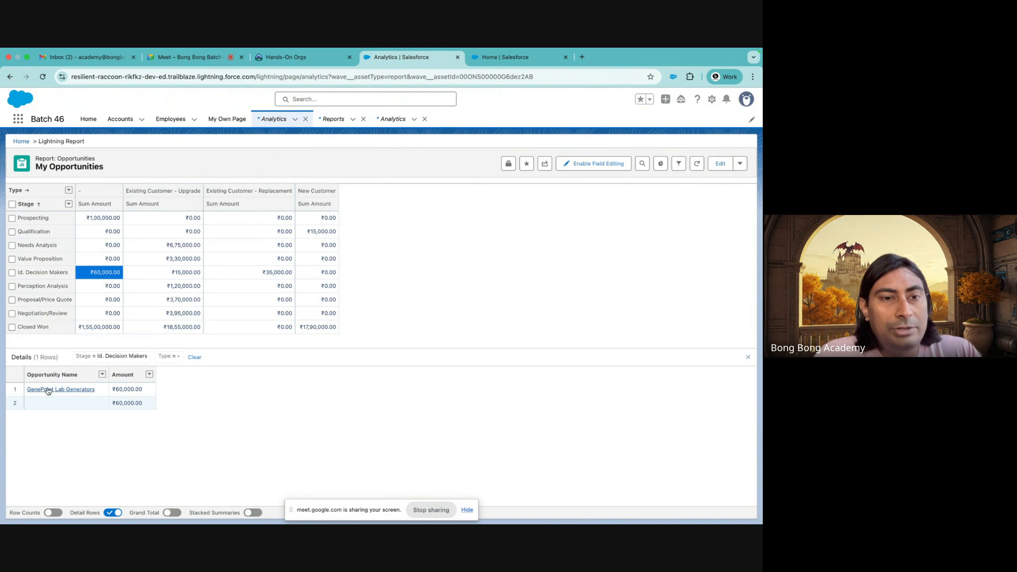
{"action": "left_click", "coordinate": [181, 331]}
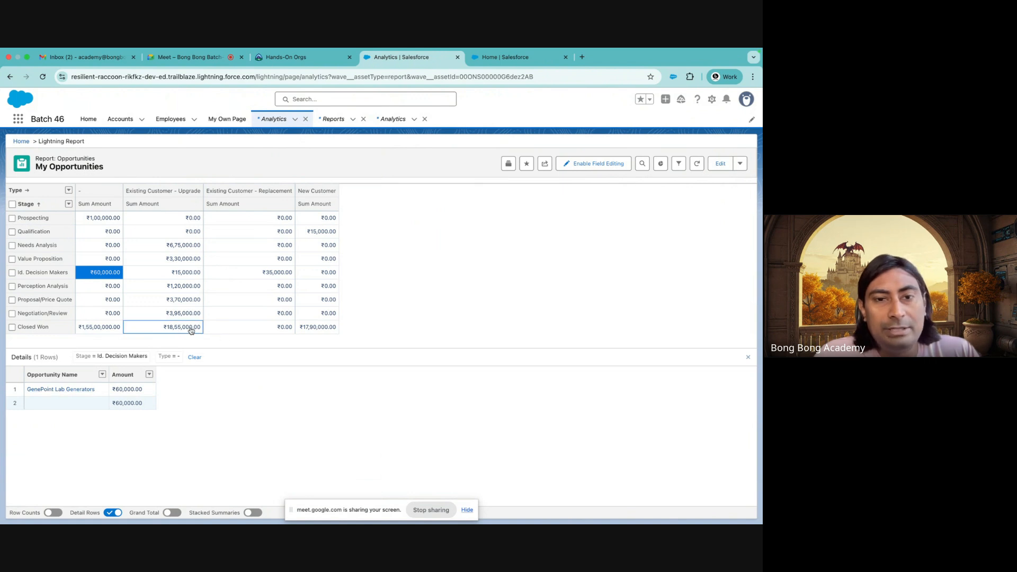
- Drill into the matrix amounts for Closed Won Existing Customer - Upgrade and Qualification New Customer, and review their detail rows
{"action": "left_click", "coordinate": [189, 331]}
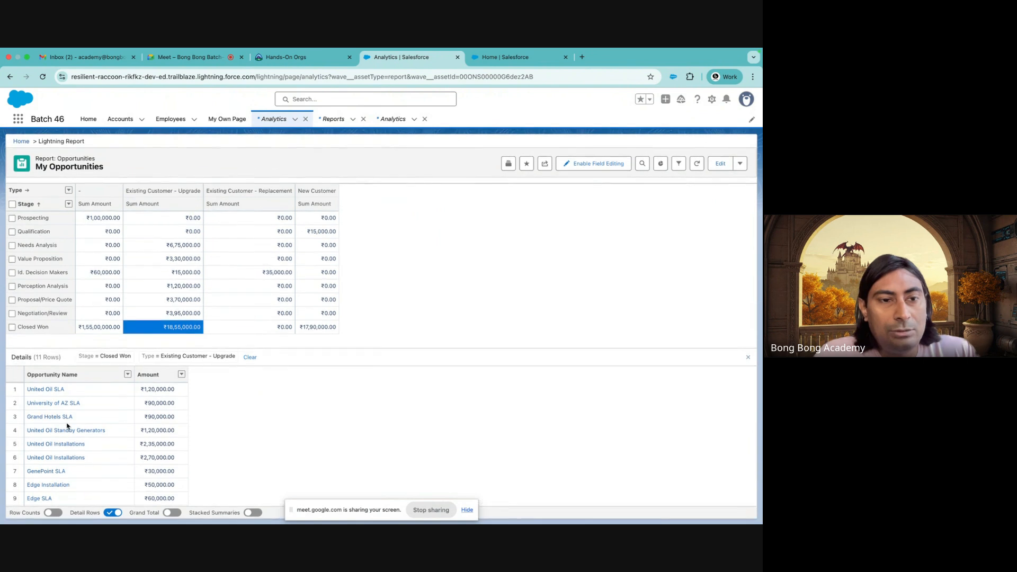
{"action": "scroll", "coordinate": [68, 422], "scroll_direction": "down", "scroll_amount": 2}
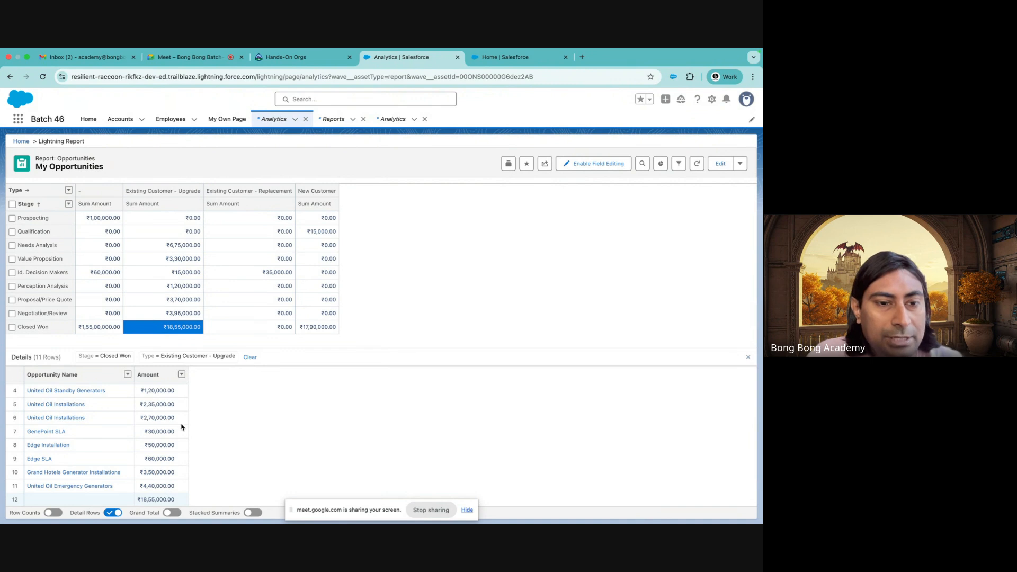
{"action": "left_click", "coordinate": [316, 233]}
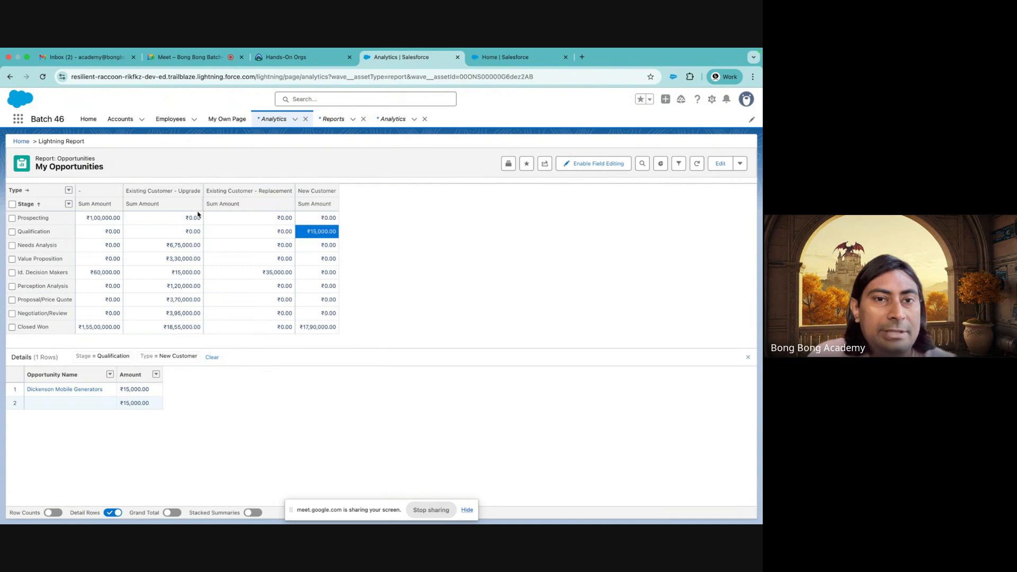
- Turn on the matrix report's Grand Total and show the detail rows behind the overall total amount
{"action": "left_click", "coordinate": [172, 512]}
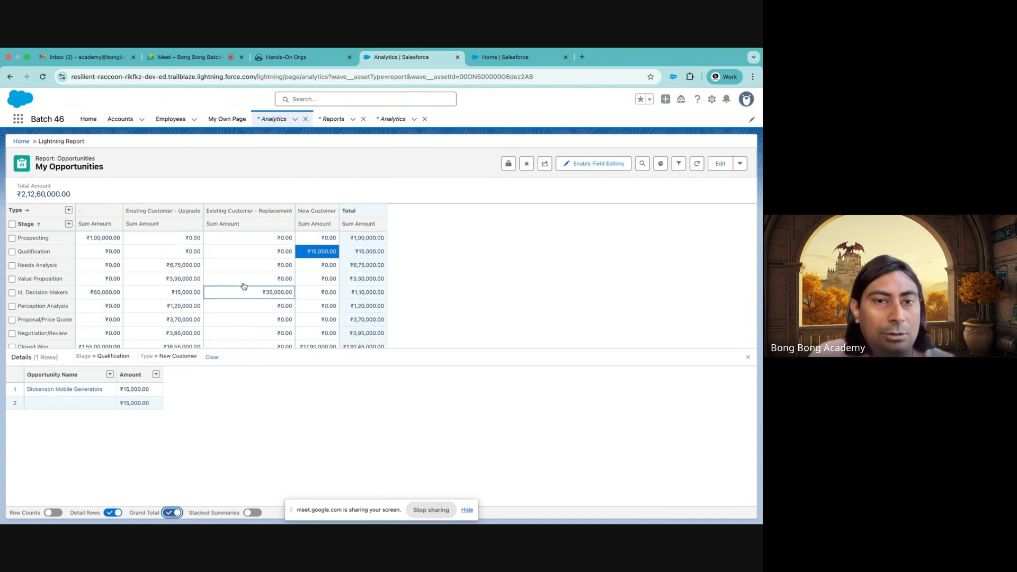
{"action": "scroll", "coordinate": [243, 286], "scroll_direction": "down", "scroll_amount": 1}
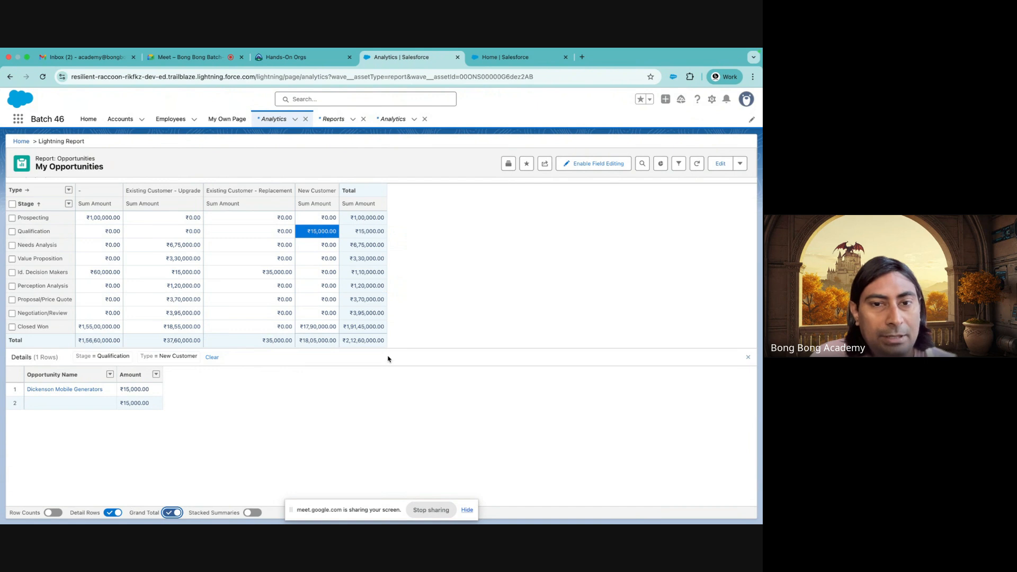
{"action": "left_click", "coordinate": [364, 342]}
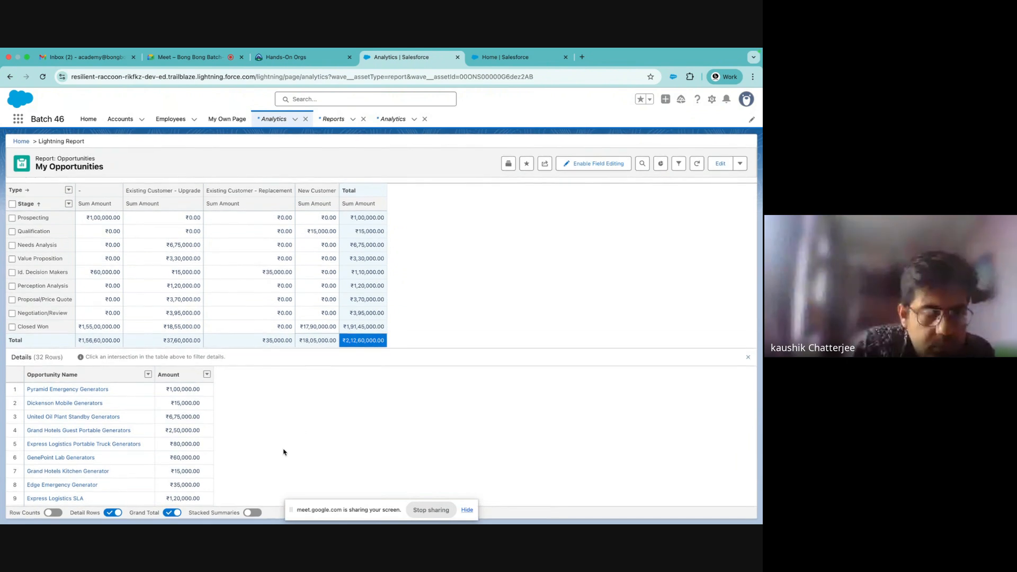
- Try Stacked Summaries on the matrix, leave it off, and turn on Row Counts
{"action": "left_click", "coordinate": [253, 512]}
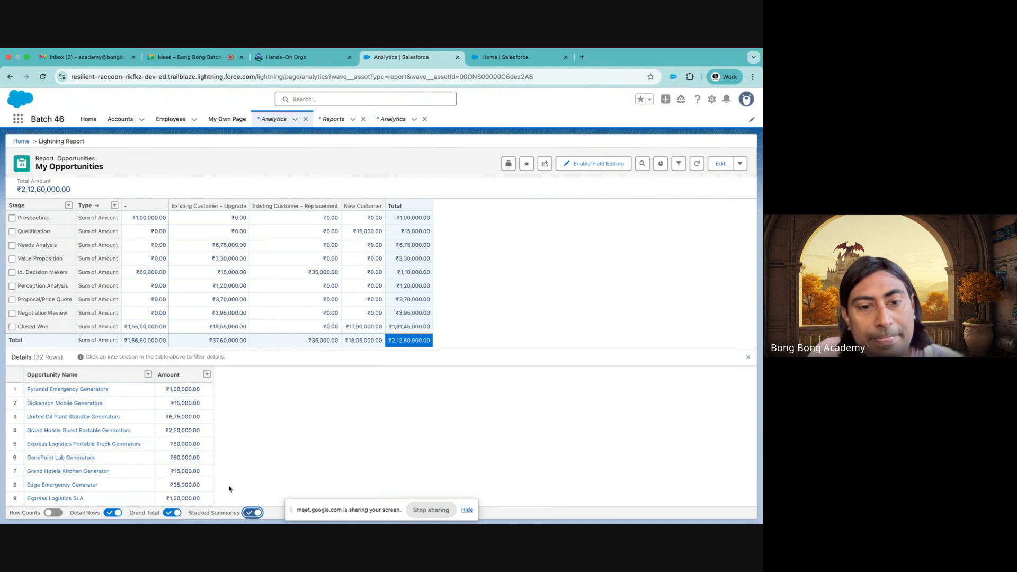
{"action": "left_click", "coordinate": [249, 514]}
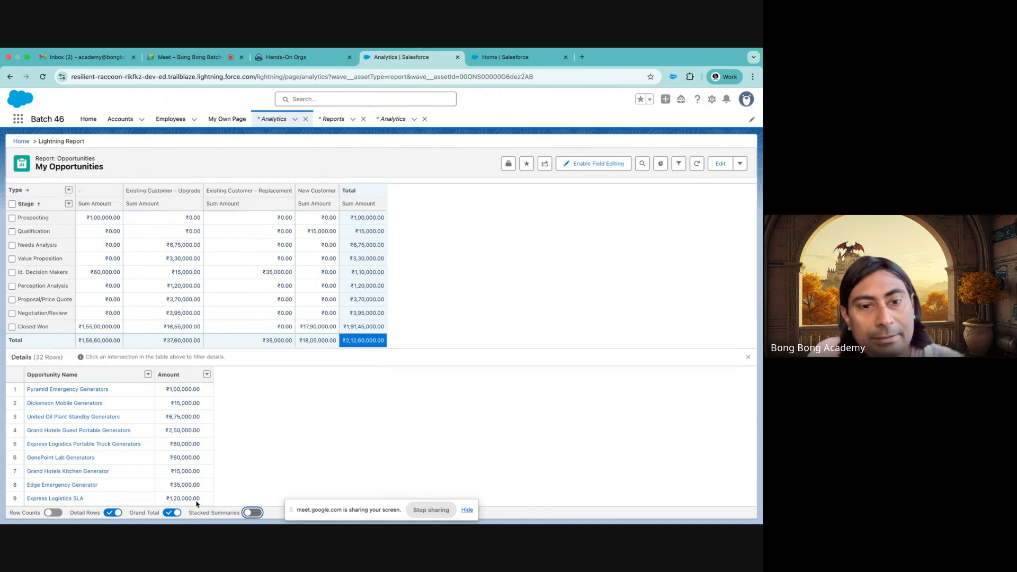
{"action": "left_click", "coordinate": [257, 517]}
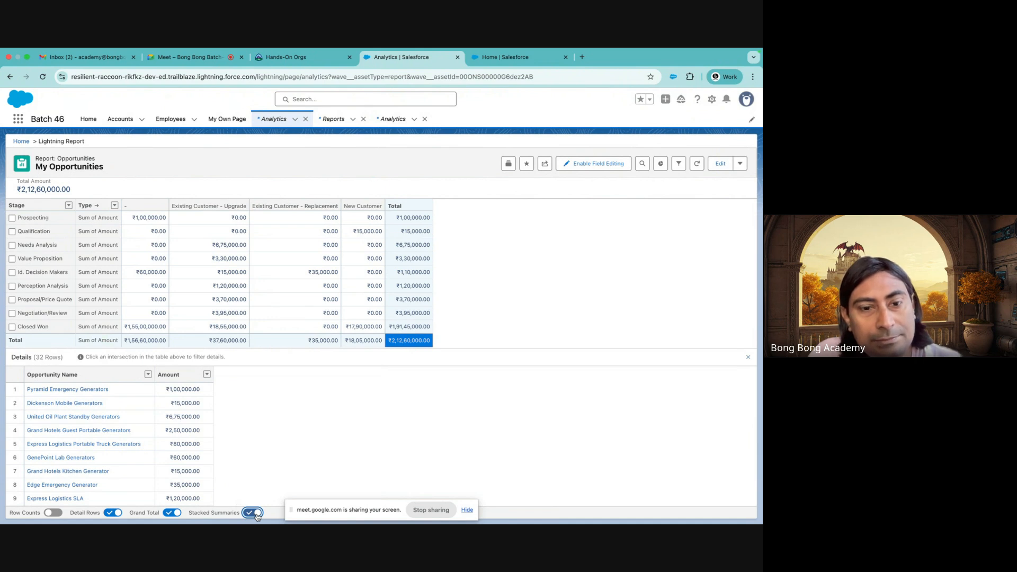
{"action": "left_click", "coordinate": [257, 515]}
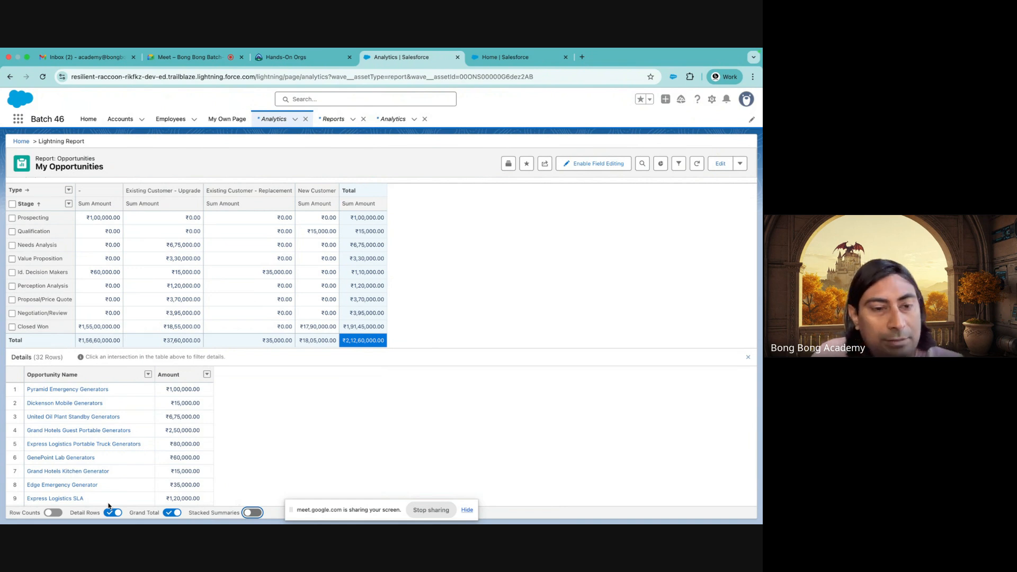
{"action": "left_click", "coordinate": [51, 512]}
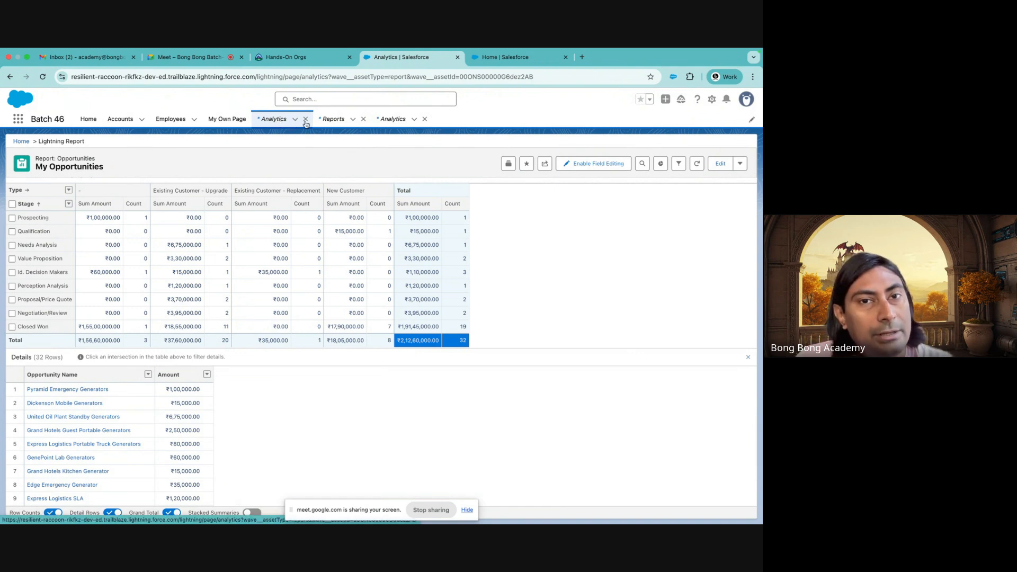
- Close both open Analytics workspaces and list all reports
{"action": "left_click", "coordinate": [305, 119]}
{"action": "left_click", "coordinate": [364, 119]}
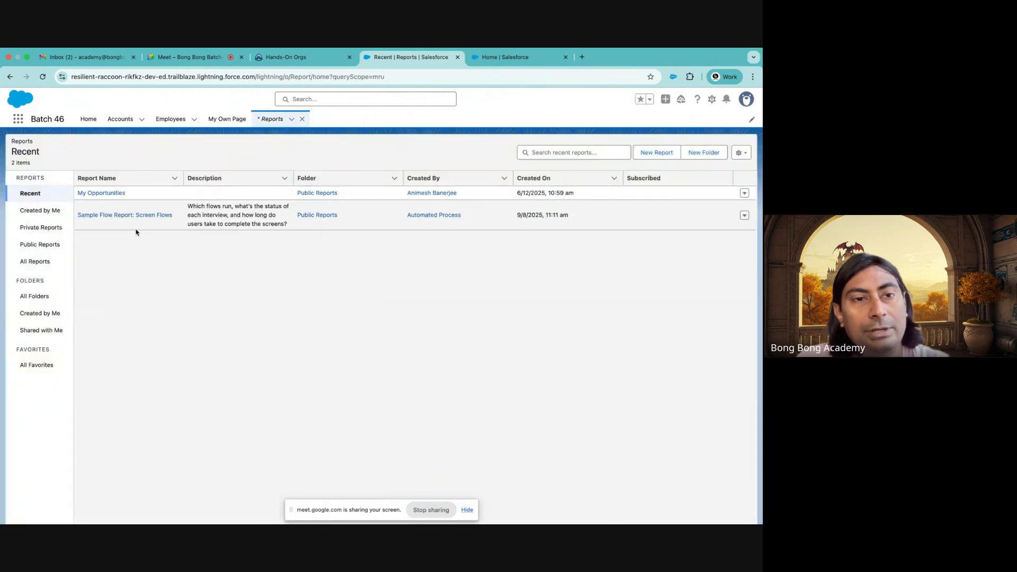
{"action": "left_click", "coordinate": [32, 262]}
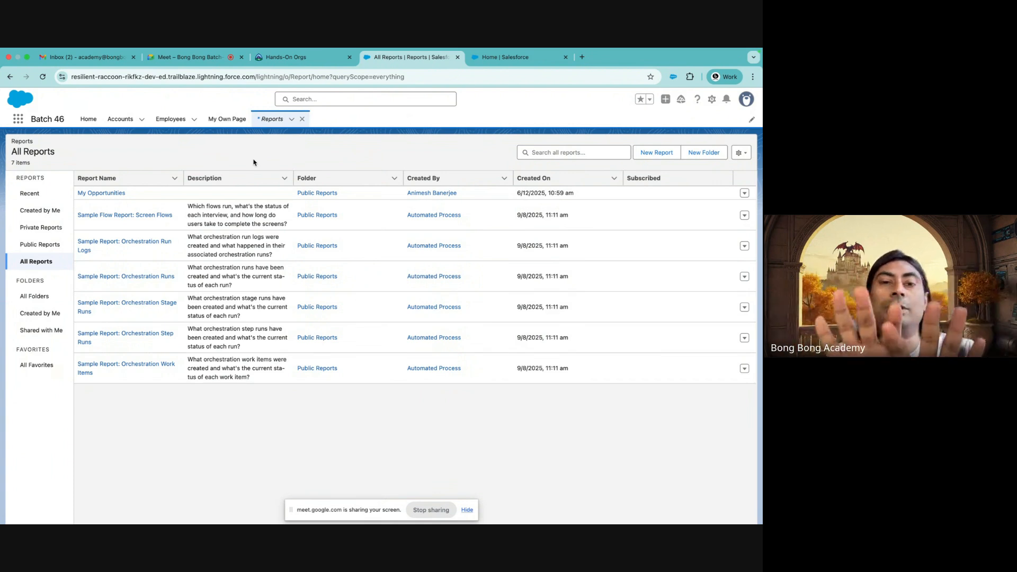
- Close the browser's Setup page and return to the list of recent reports
{"action": "left_click", "coordinate": [524, 58]}
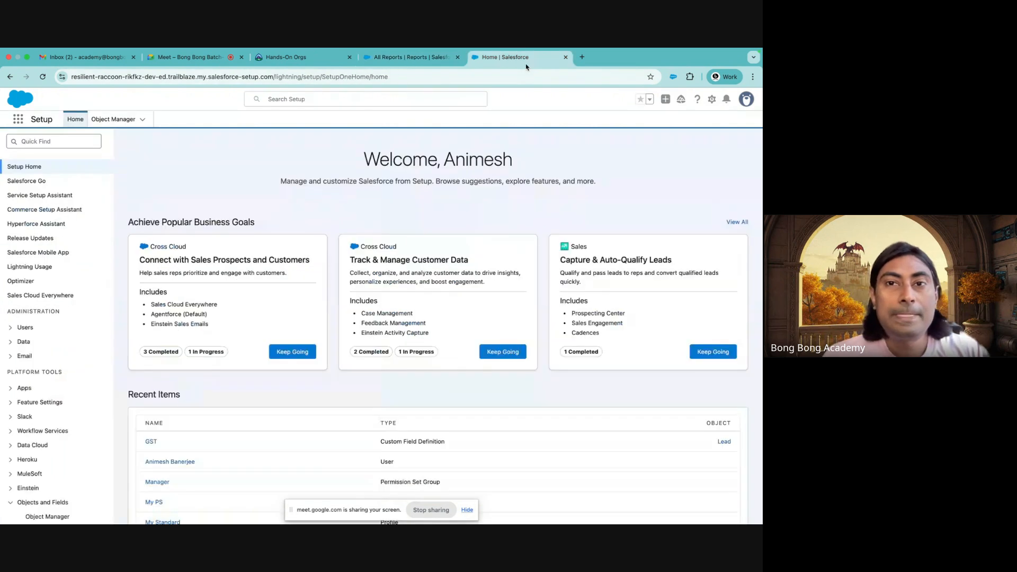
{"action": "left_click", "coordinate": [565, 57]}
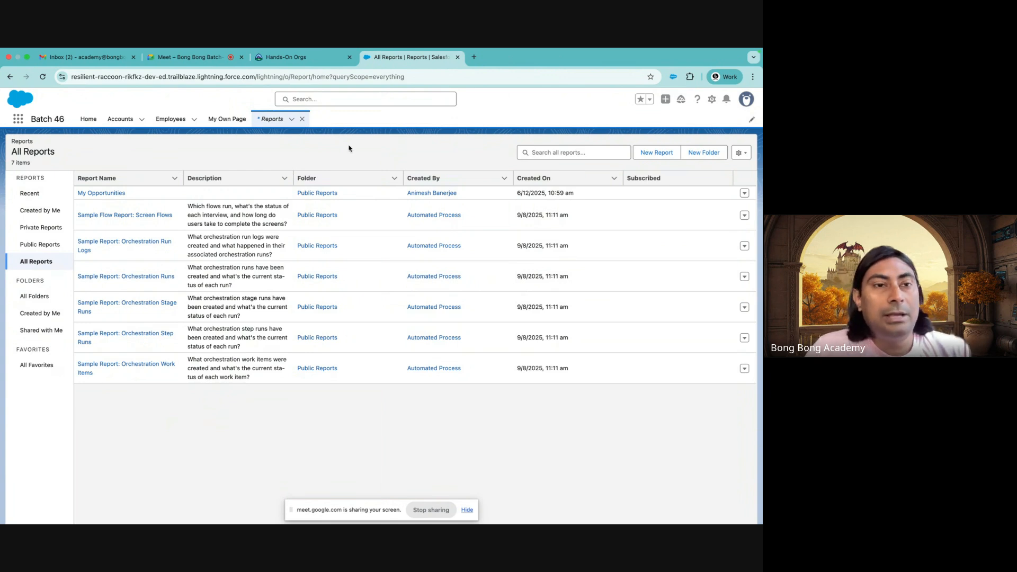
{"action": "left_click", "coordinate": [273, 118]}
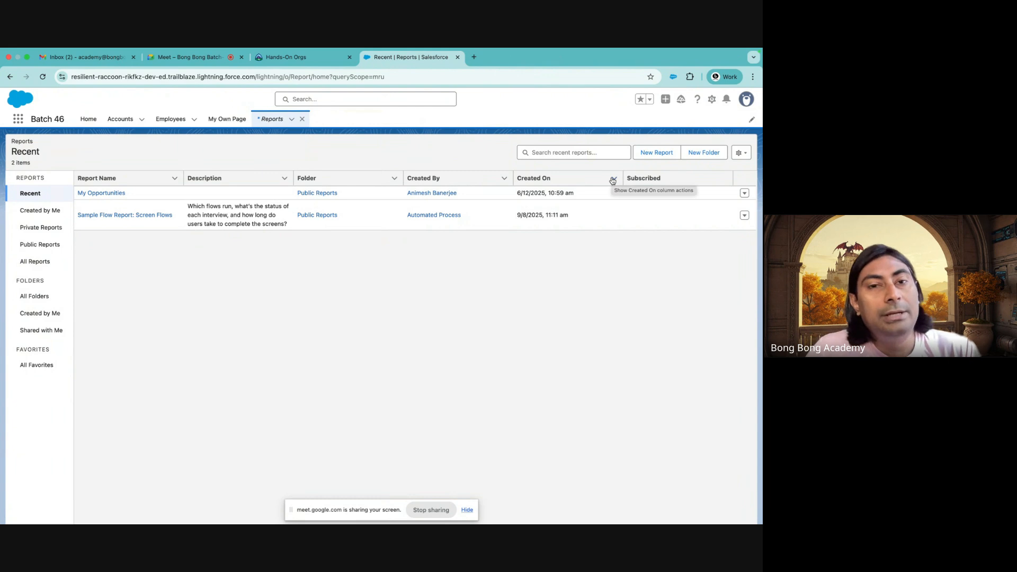
- Open Setup, search the Object Manager for "emp", and open the Employee object's Fields & Relationships
{"action": "left_click", "coordinate": [713, 104]}
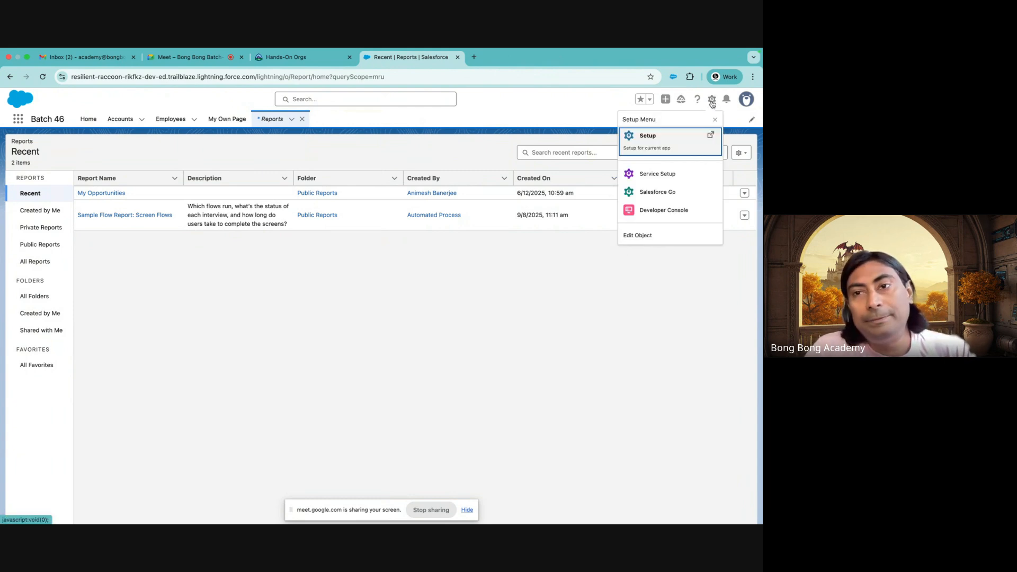
{"action": "left_click", "coordinate": [663, 144]}
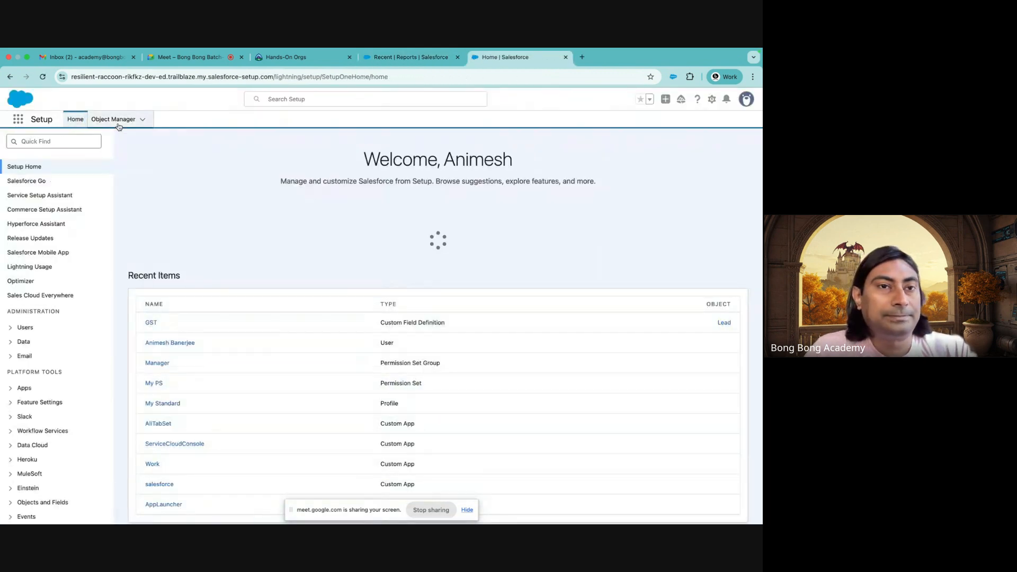
{"action": "left_click", "coordinate": [118, 123]}
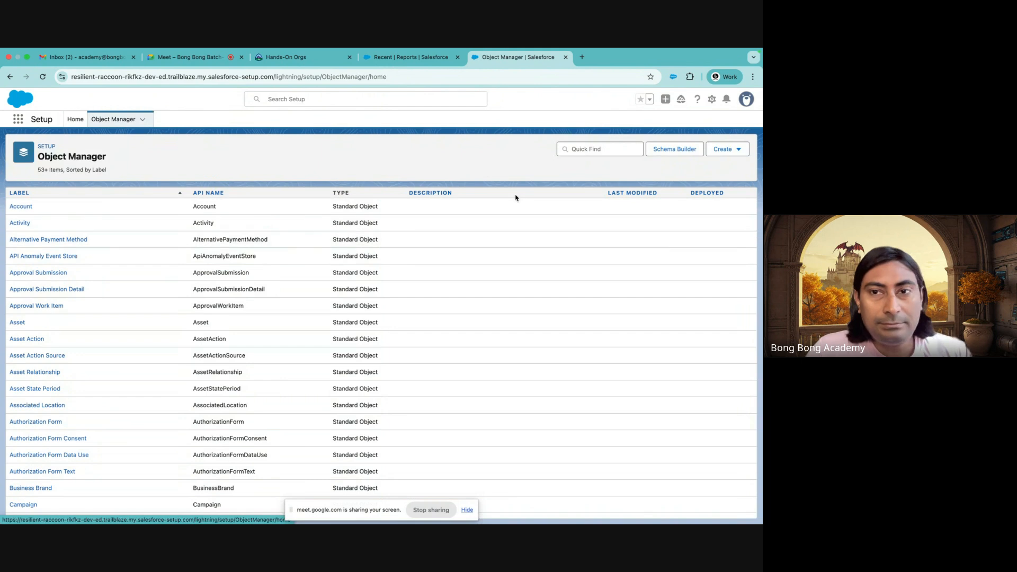
{"action": "left_click", "coordinate": [573, 148]}
{"action": "type", "text": "emp"}
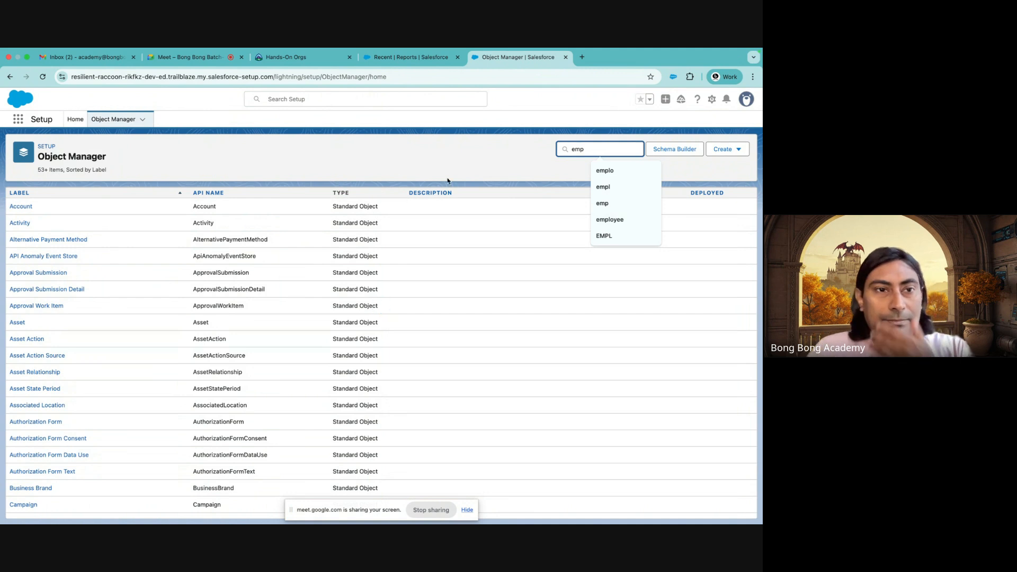
{"action": "left_click", "coordinate": [23, 216]}
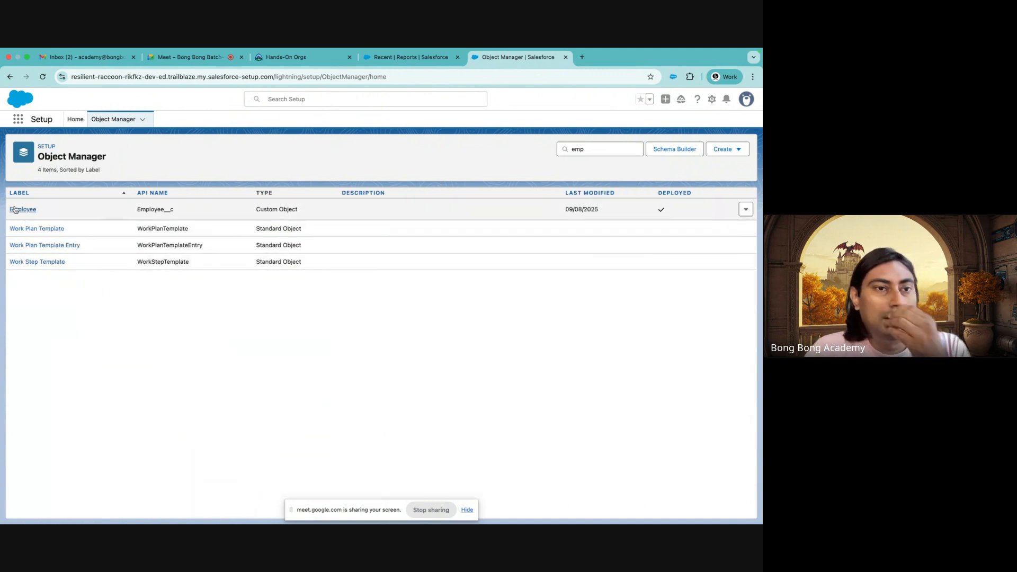
{"action": "left_click", "coordinate": [14, 210]}
{"action": "left_click", "coordinate": [48, 209]}
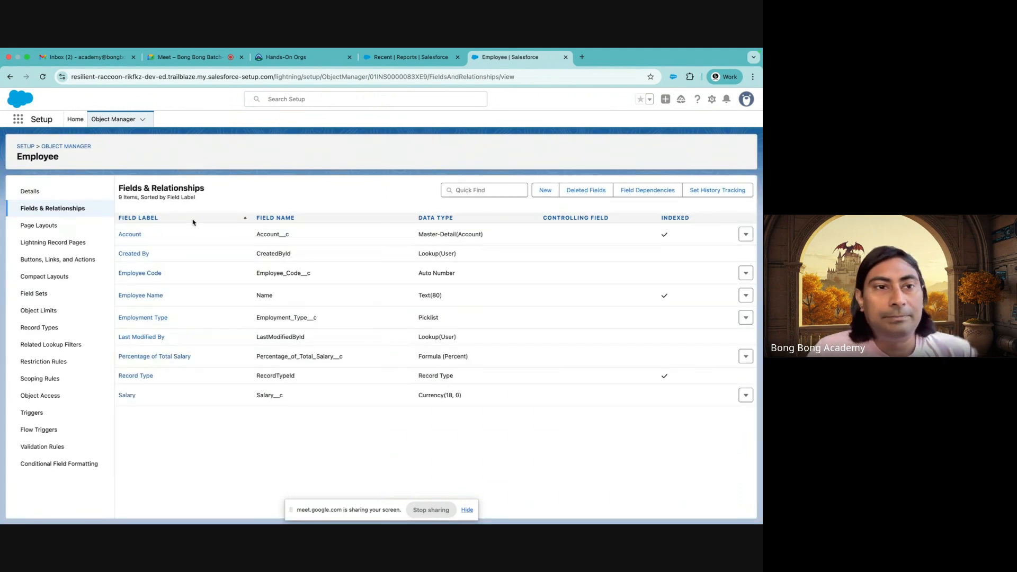
- Examine the Optional Features in the Employee object's edit form, and return to its Fields & Relationships without saving
{"action": "left_click", "coordinate": [31, 191]}
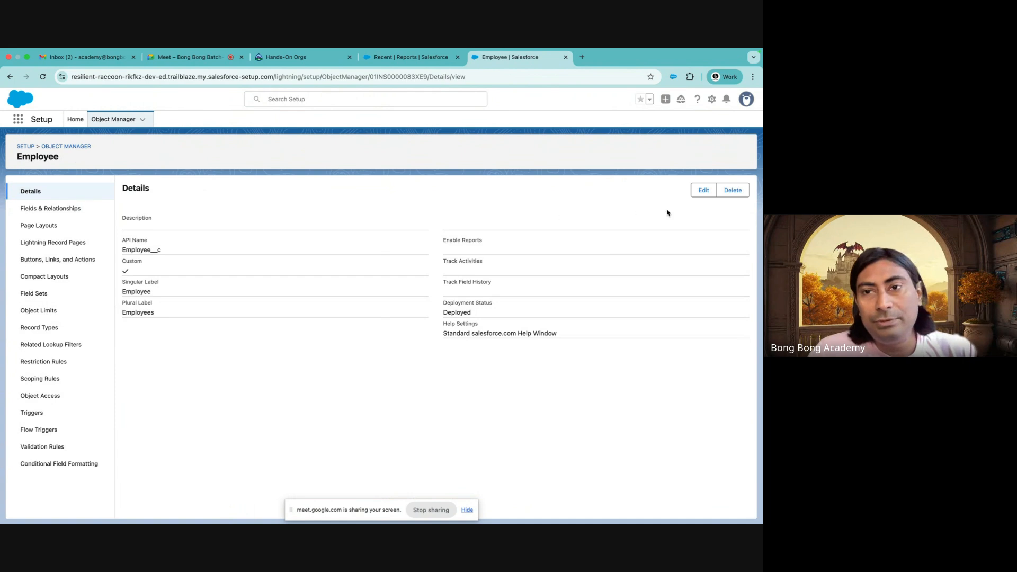
{"action": "left_click", "coordinate": [703, 191]}
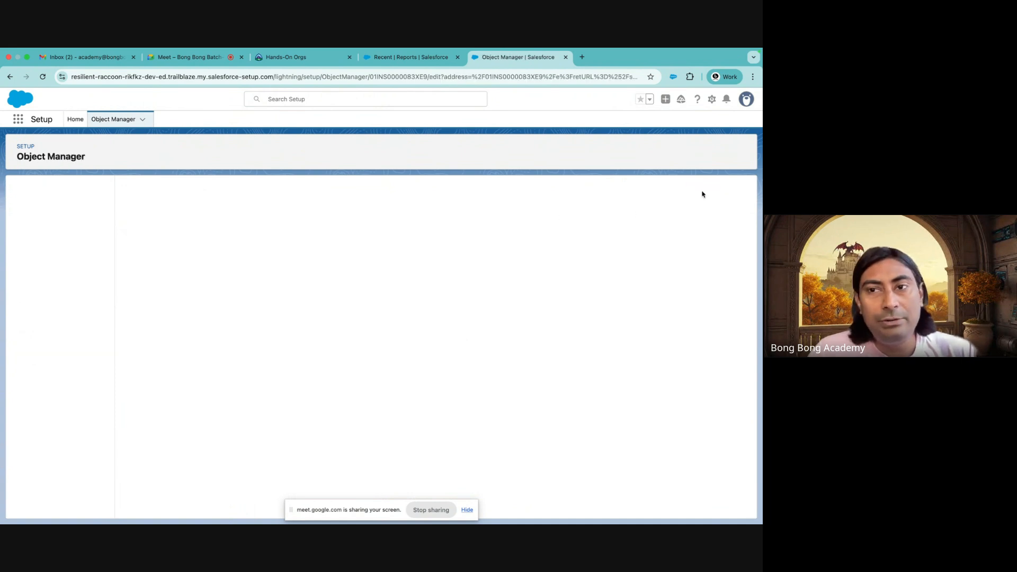
{"action": "scroll", "coordinate": [236, 333], "scroll_direction": "down", "scroll_amount": 5}
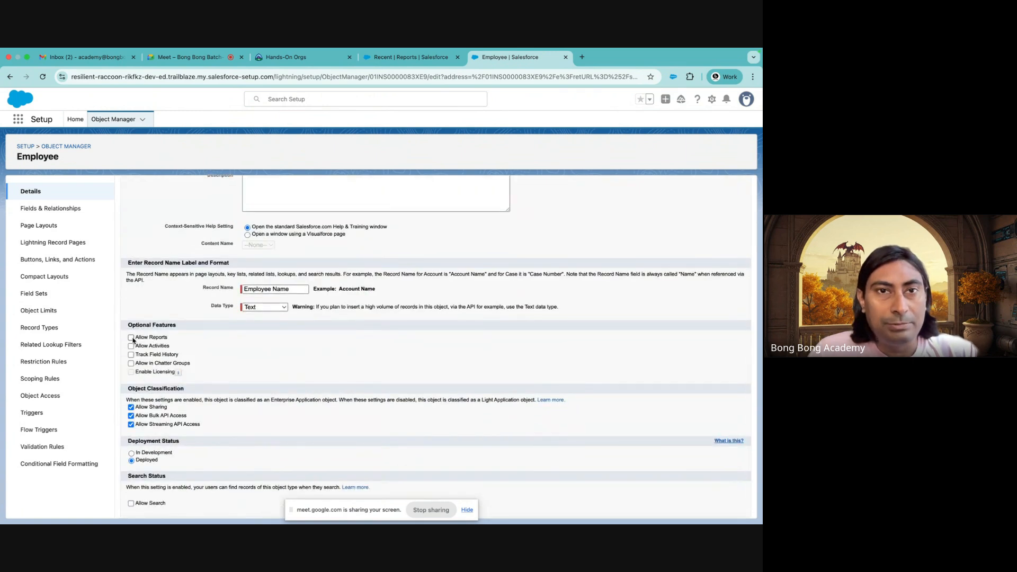
{"action": "left_click", "coordinate": [384, 57]}
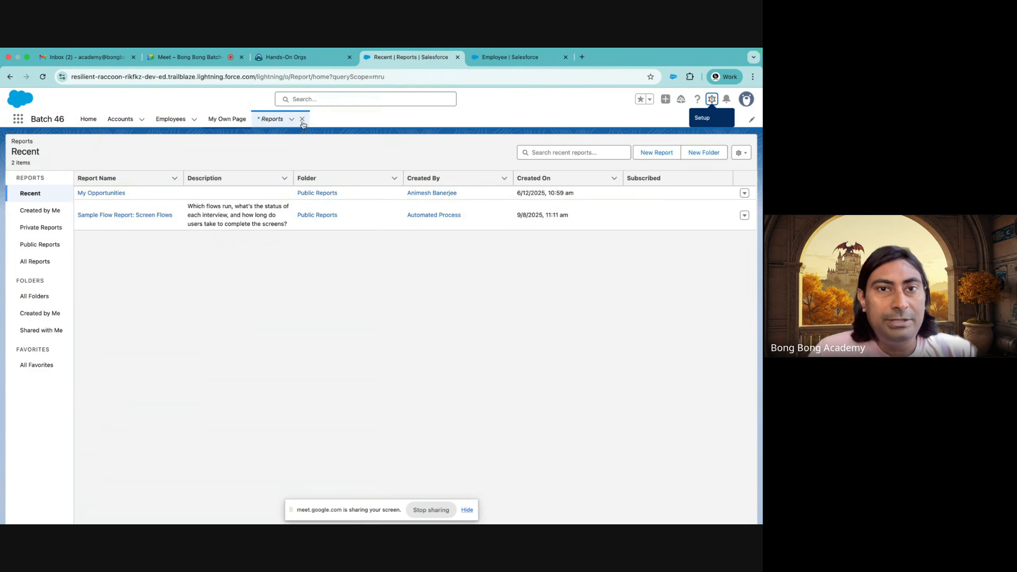
{"action": "left_click", "coordinate": [519, 58]}
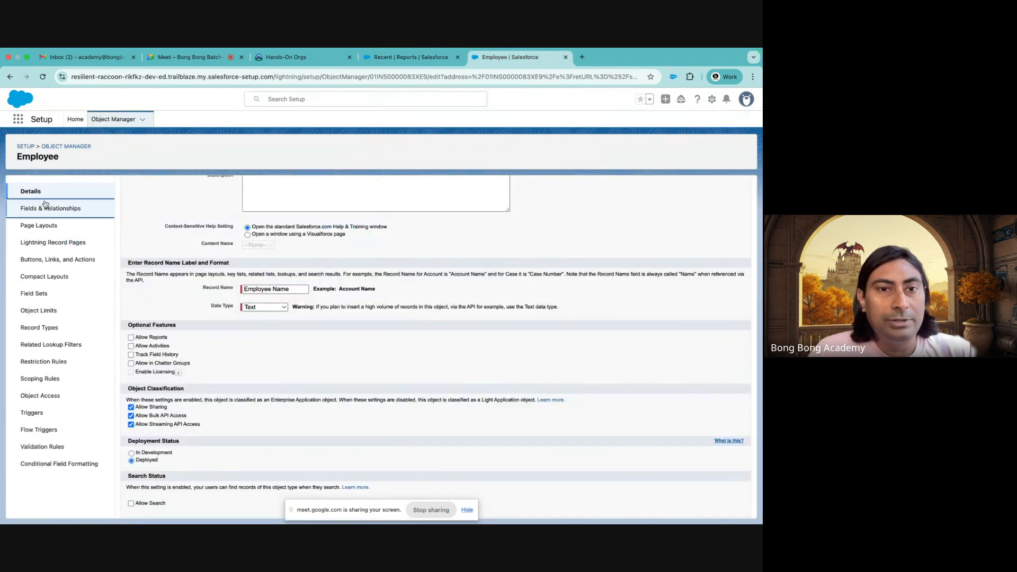
{"action": "left_click", "coordinate": [47, 208]}
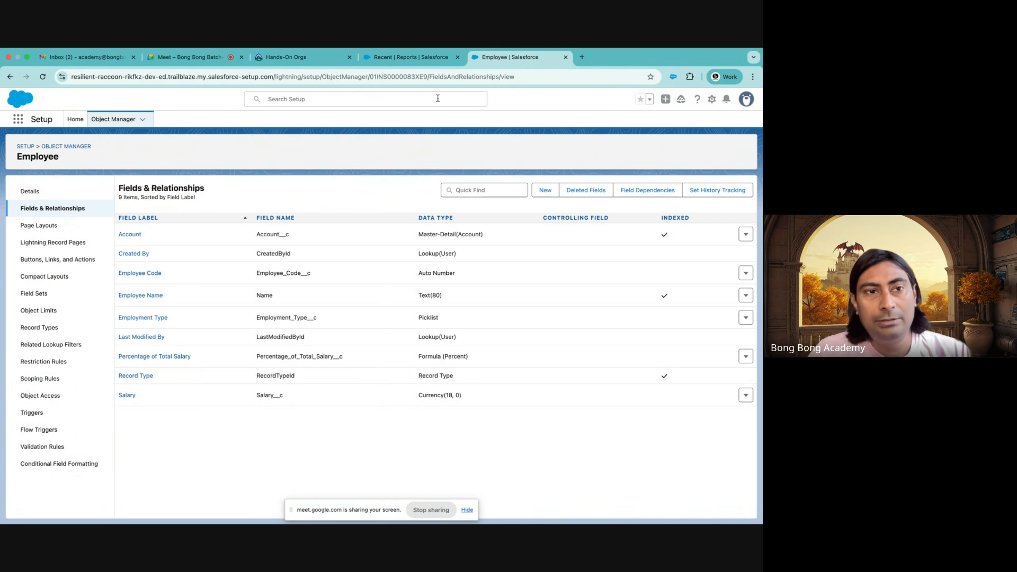
- Start a new report from the Reports page and search all report types for "emp"
{"action": "left_click", "coordinate": [408, 57]}
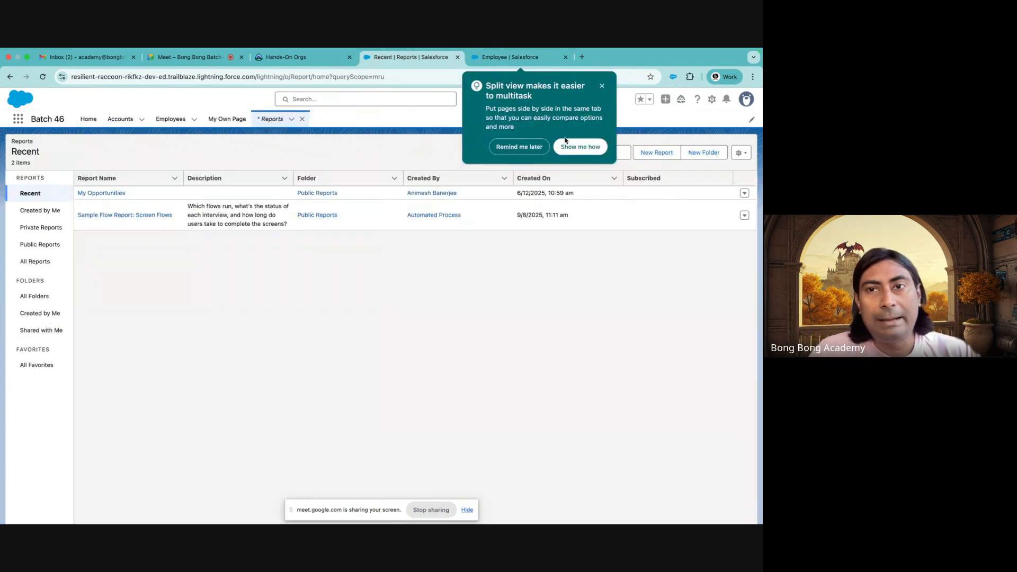
{"action": "left_click", "coordinate": [602, 86]}
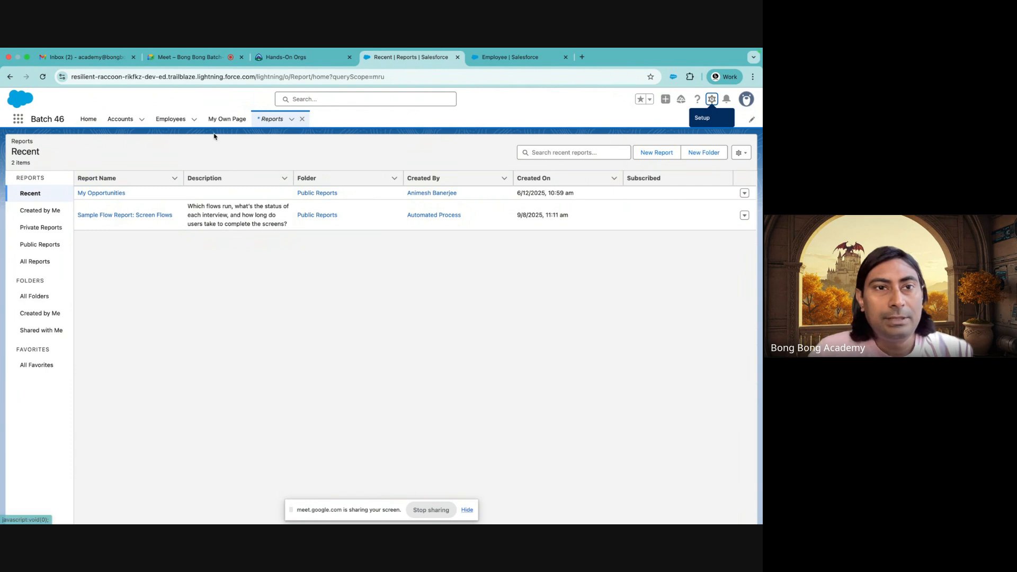
{"action": "left_click", "coordinate": [669, 152]}
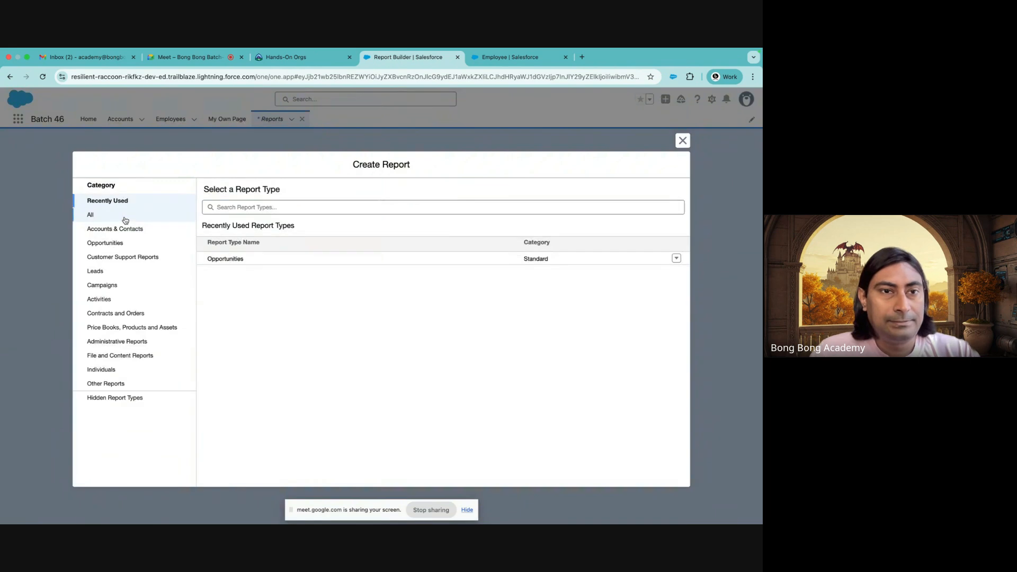
{"action": "left_click", "coordinate": [125, 219]}
{"action": "left_click", "coordinate": [238, 207]}
{"action": "type", "text": "empl"}
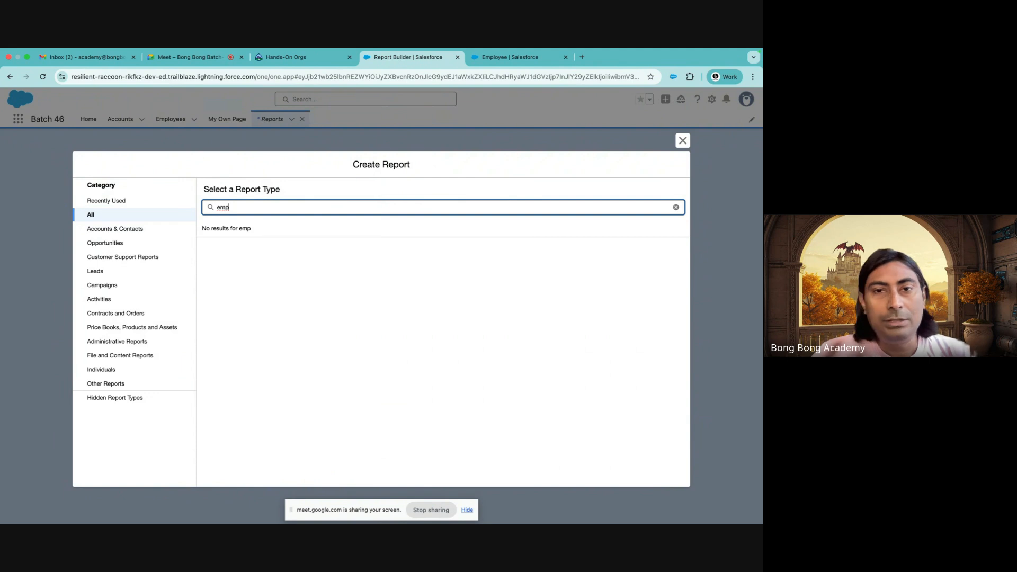
- Enable Allow Reports in the Employee object's Optional Features and save the object definition
{"action": "key", "text": "ctrl+Tab"}
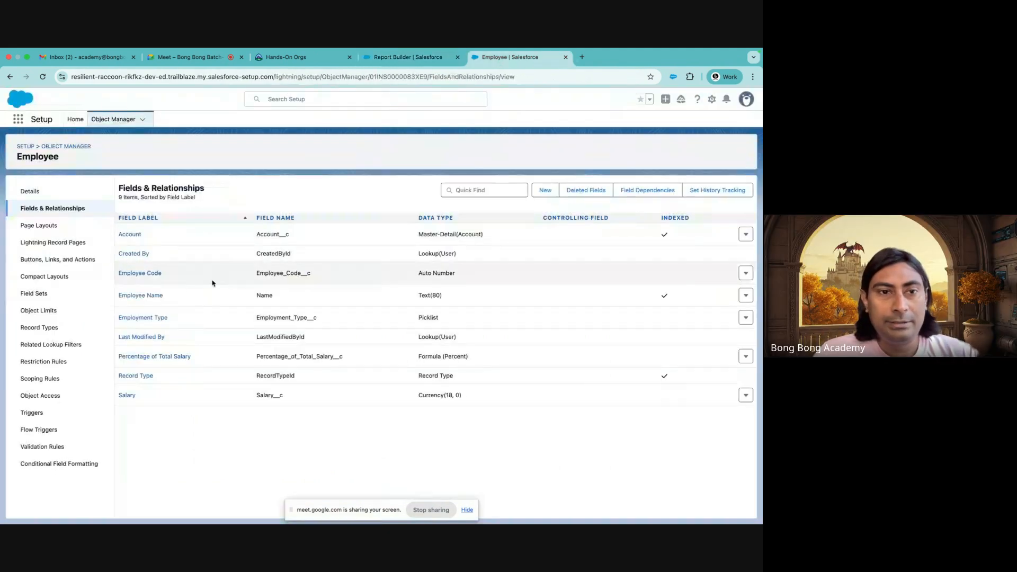
{"action": "left_click", "coordinate": [79, 186]}
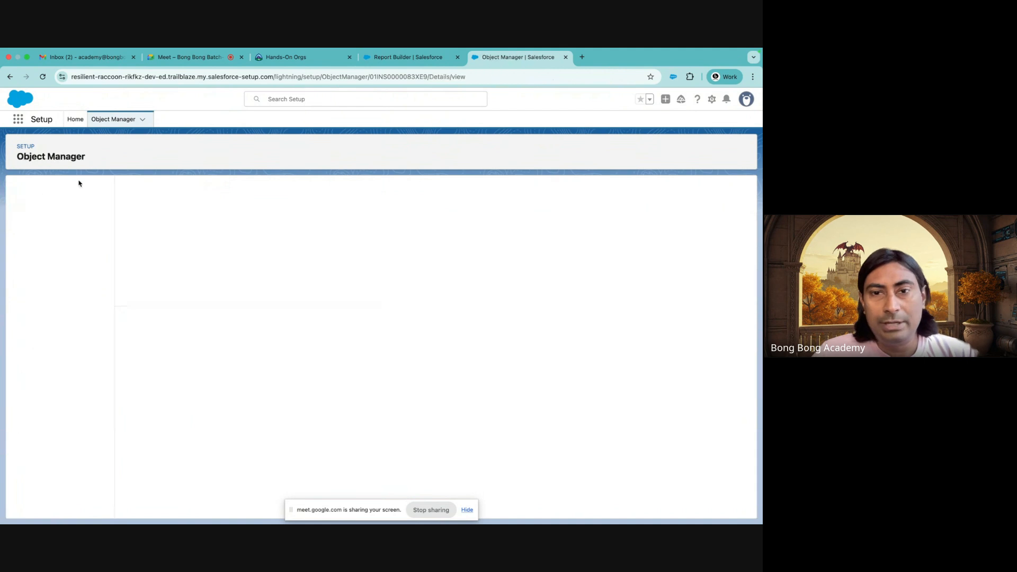
{"action": "left_click", "coordinate": [704, 189]}
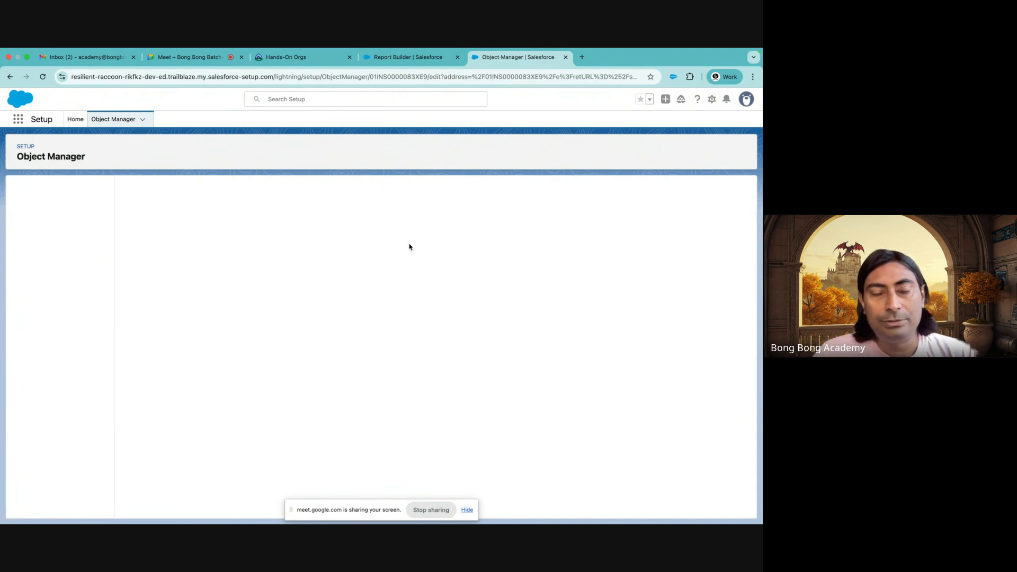
{"action": "scroll", "coordinate": [225, 331], "scroll_direction": "down", "scroll_amount": 5}
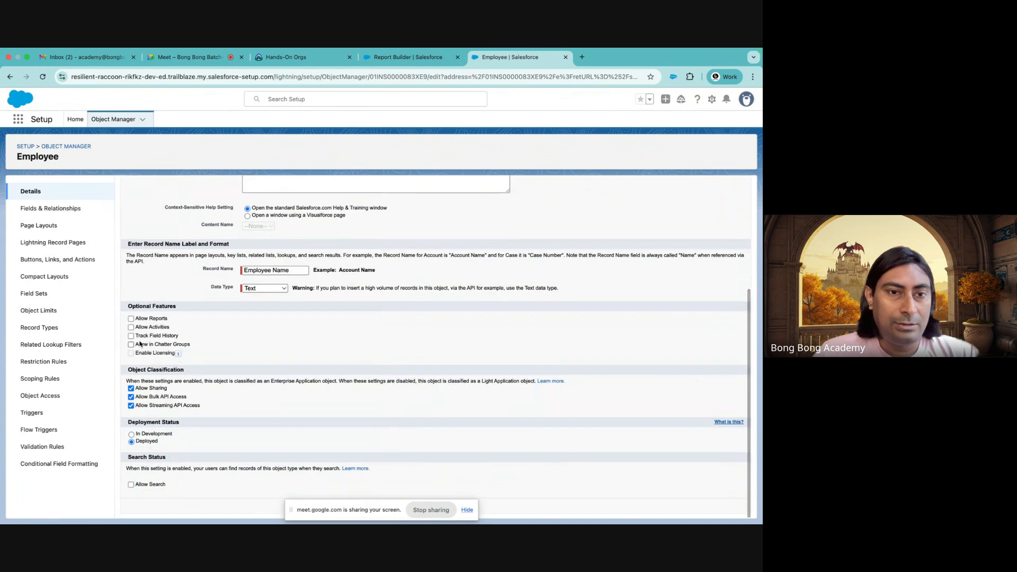
{"action": "scroll", "coordinate": [137, 321], "scroll_direction": "up", "scroll_amount": 10}
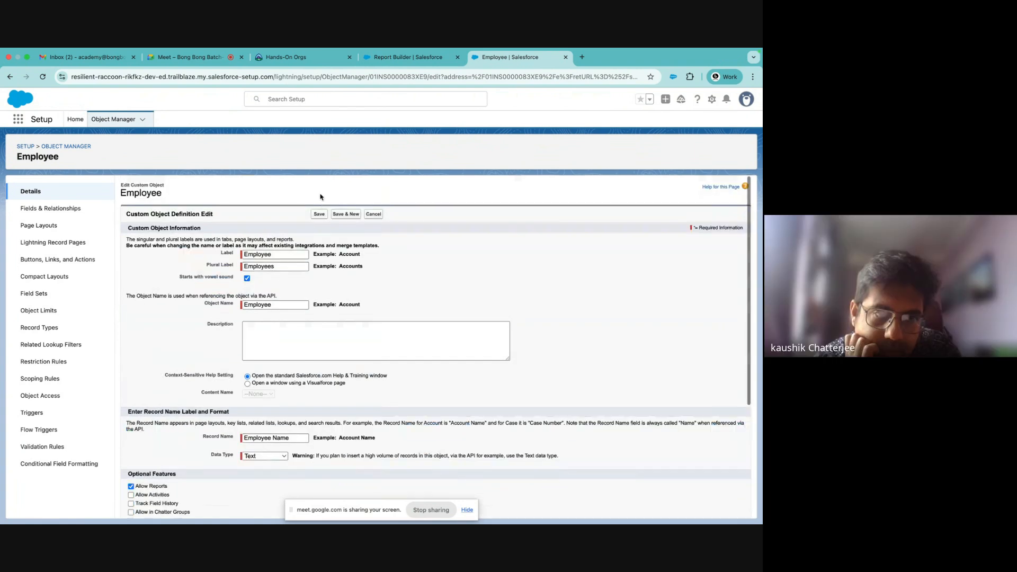
{"action": "left_click", "coordinate": [319, 213]}
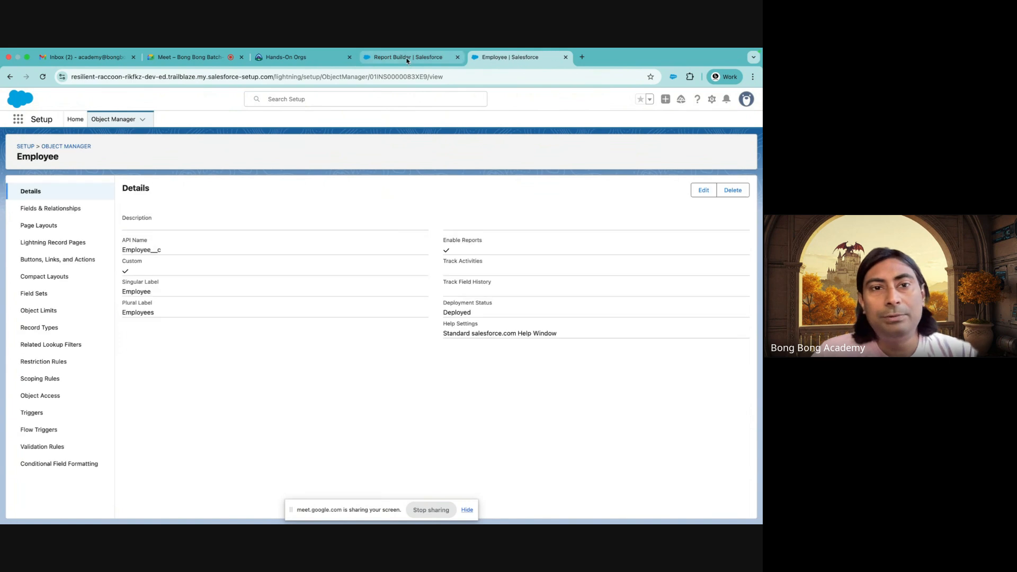
- Restart the creation of a new report and search all report types for "empl"
{"action": "left_click", "coordinate": [366, 57]}
{"action": "left_click", "coordinate": [682, 140]}
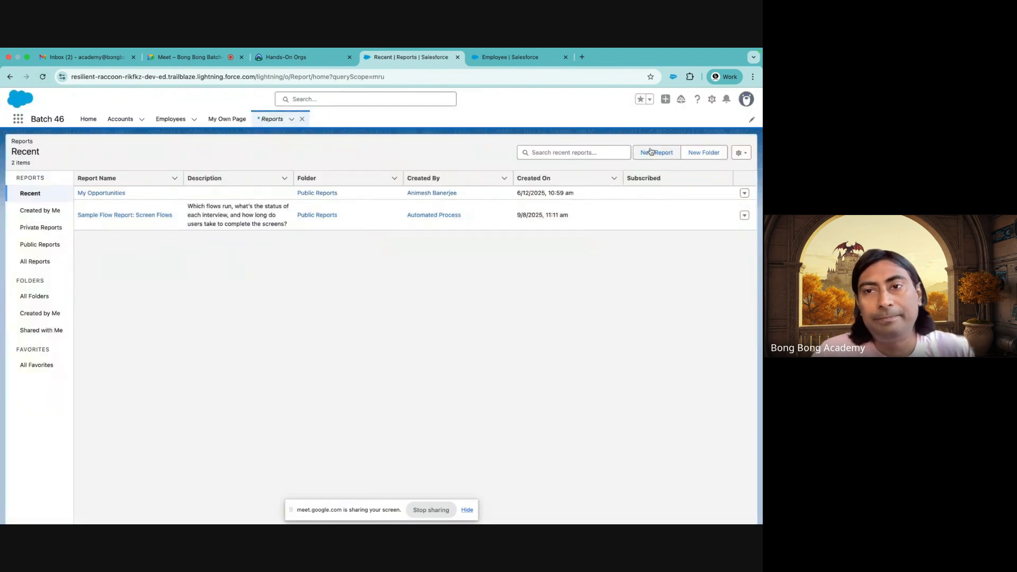
{"action": "left_click", "coordinate": [651, 152]}
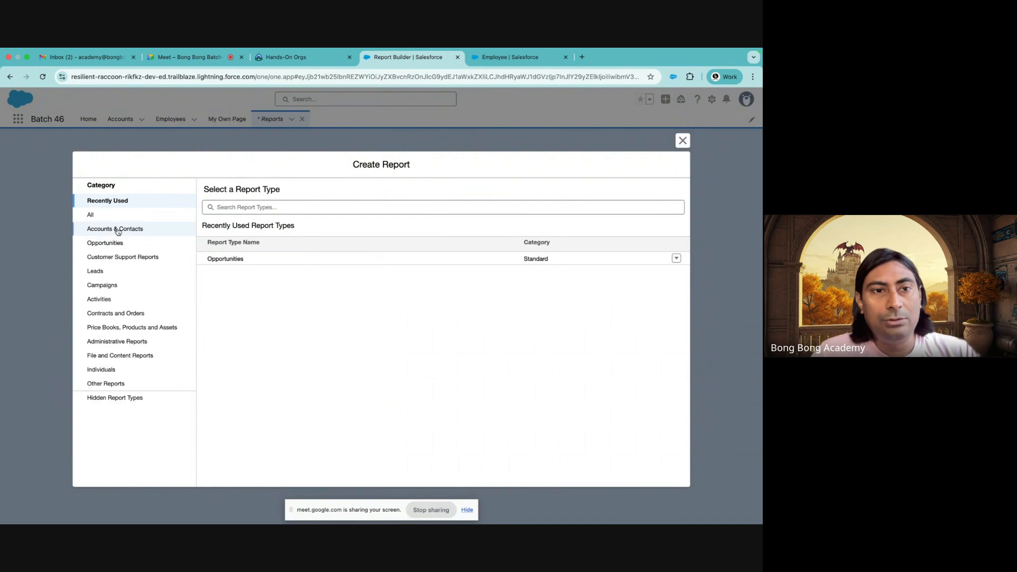
{"action": "left_click", "coordinate": [91, 214]}
{"action": "left_click", "coordinate": [239, 207]}
{"action": "type", "text": "empl"}
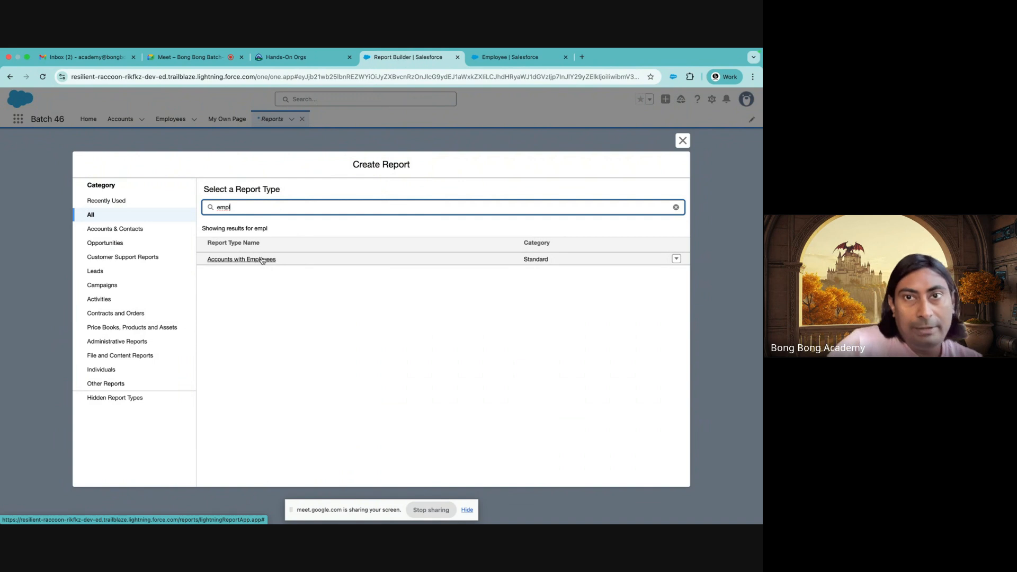
- Review the Employee object's Account field definition and its Master-Detail Options, and close it without saving
{"action": "left_click", "coordinate": [503, 57]}
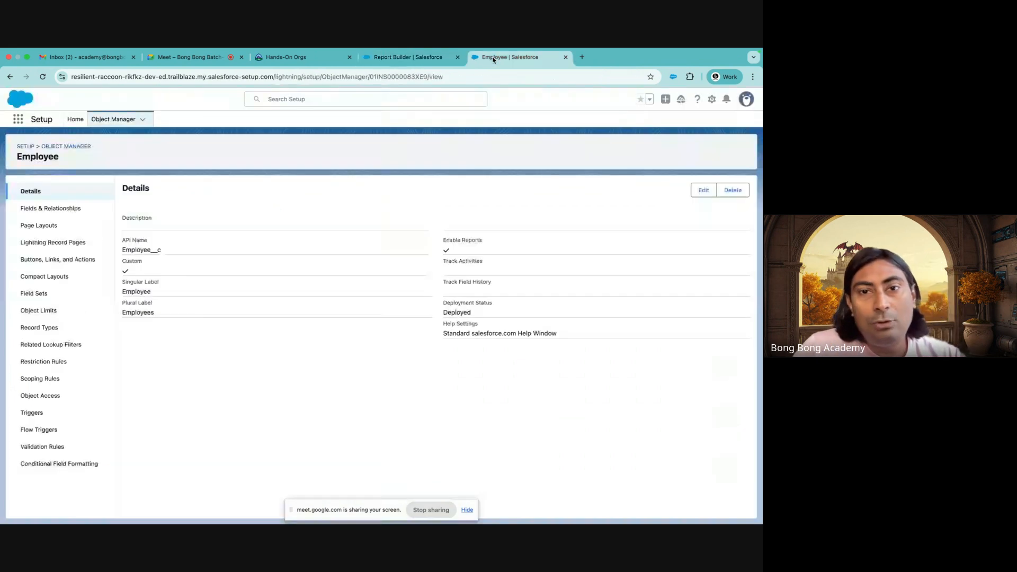
{"action": "left_click", "coordinate": [45, 213]}
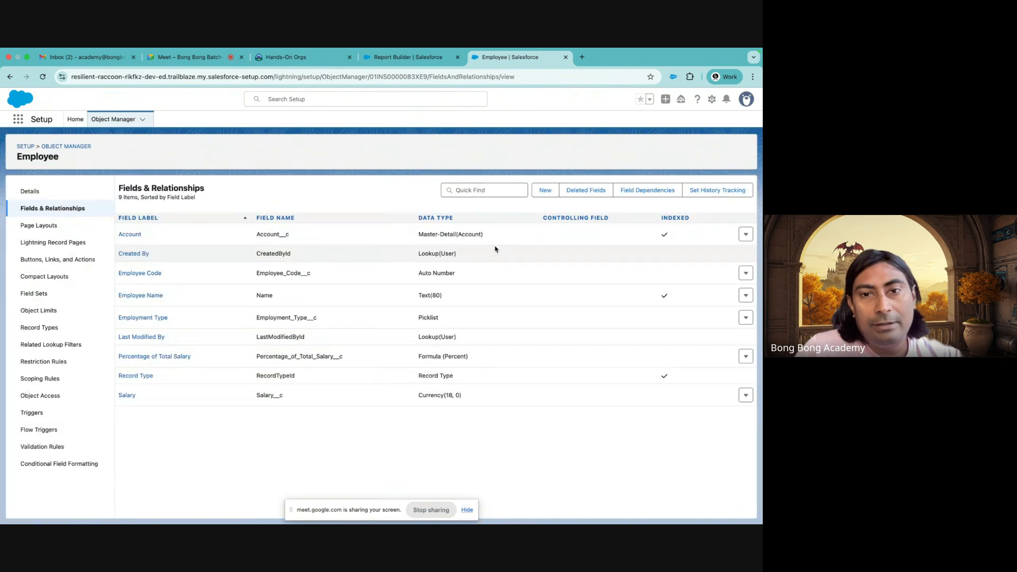
{"action": "left_click", "coordinate": [746, 234]}
{"action": "left_click", "coordinate": [724, 253]}
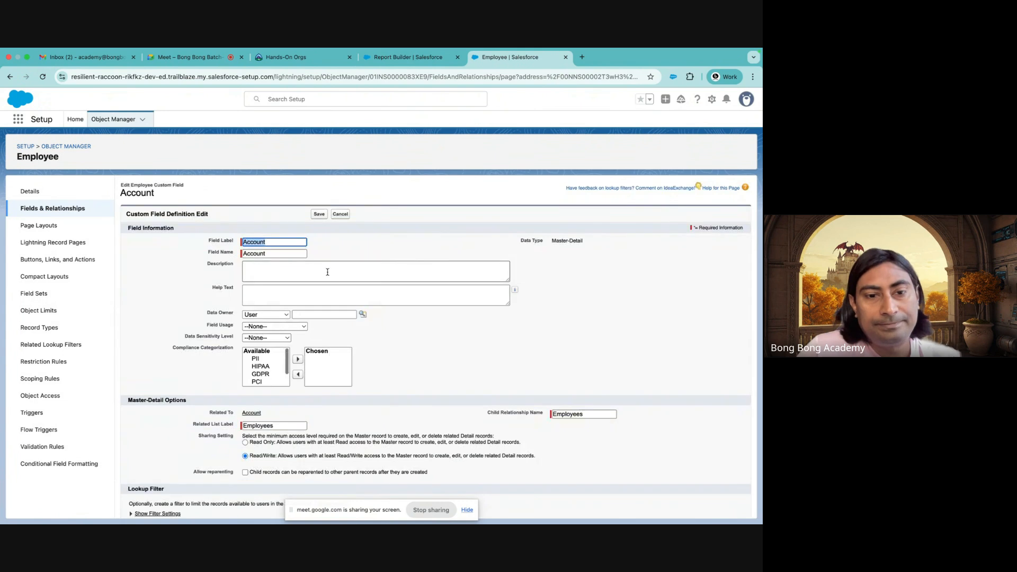
{"action": "scroll", "coordinate": [328, 272], "scroll_direction": "down", "scroll_amount": 2}
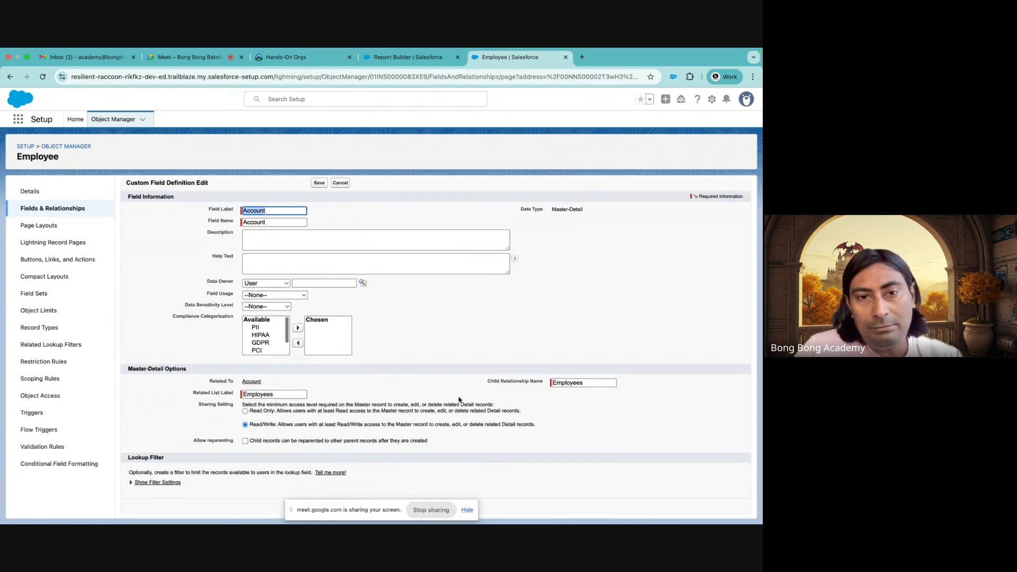
{"action": "scroll", "coordinate": [287, 339], "scroll_direction": "up", "scroll_amount": 2}
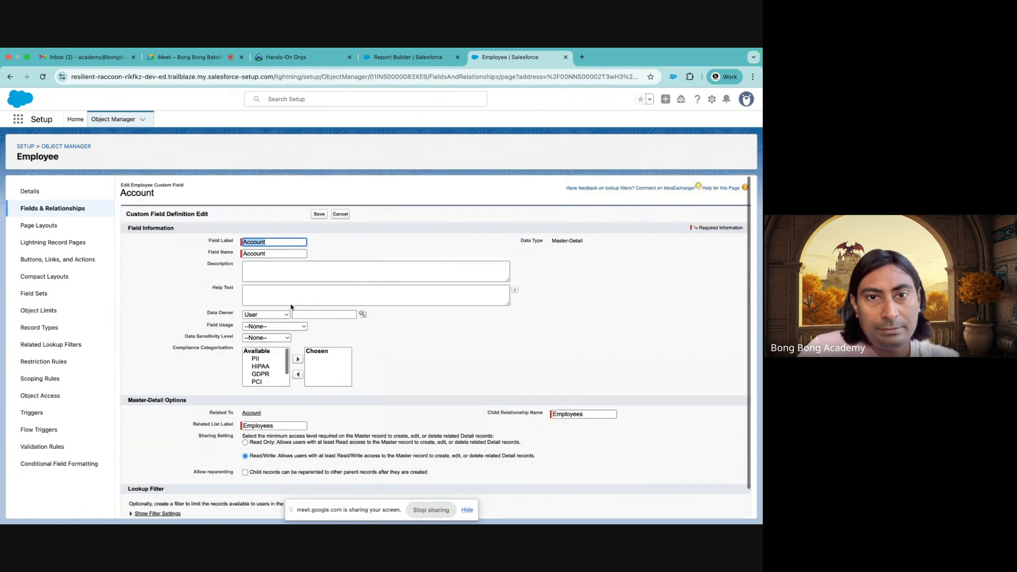
{"action": "left_click", "coordinate": [341, 214]}
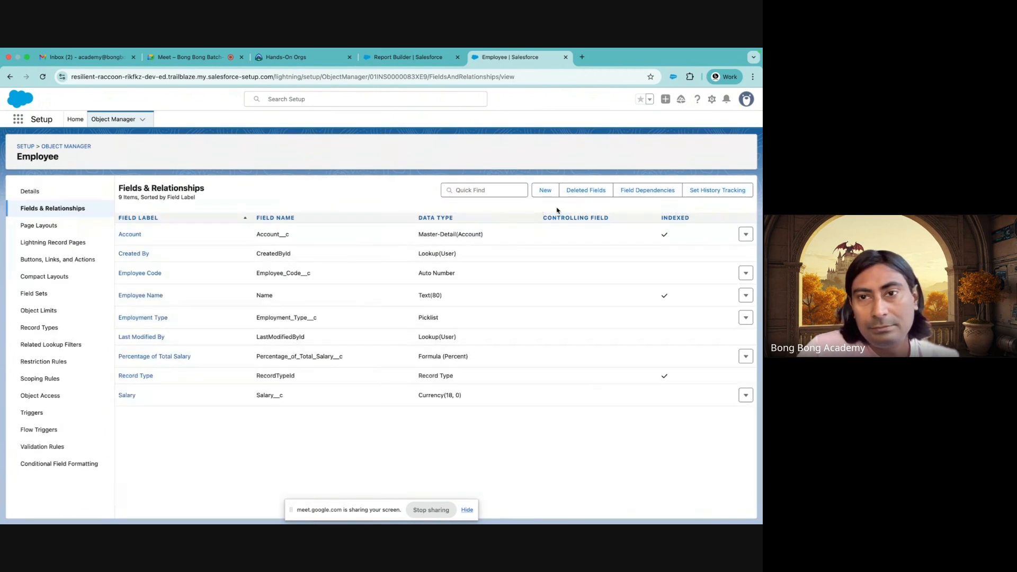
- Reopen the Employee object's Account field definition, examine its expanded Lookup Filter settings, and leave without saving
{"action": "left_click", "coordinate": [745, 235]}
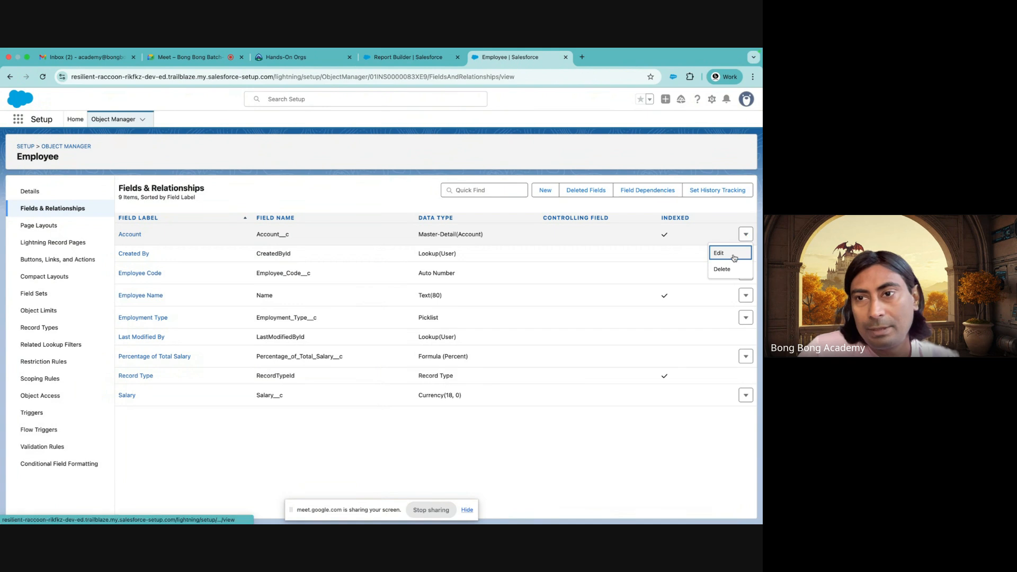
{"action": "left_click", "coordinate": [733, 254]}
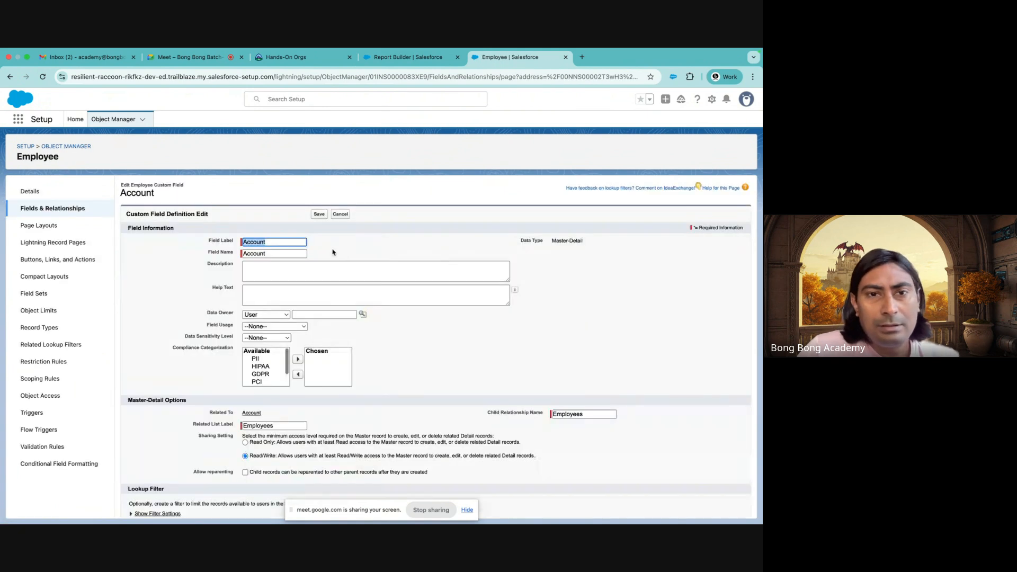
{"action": "scroll", "coordinate": [335, 259], "scroll_direction": "down", "scroll_amount": 1}
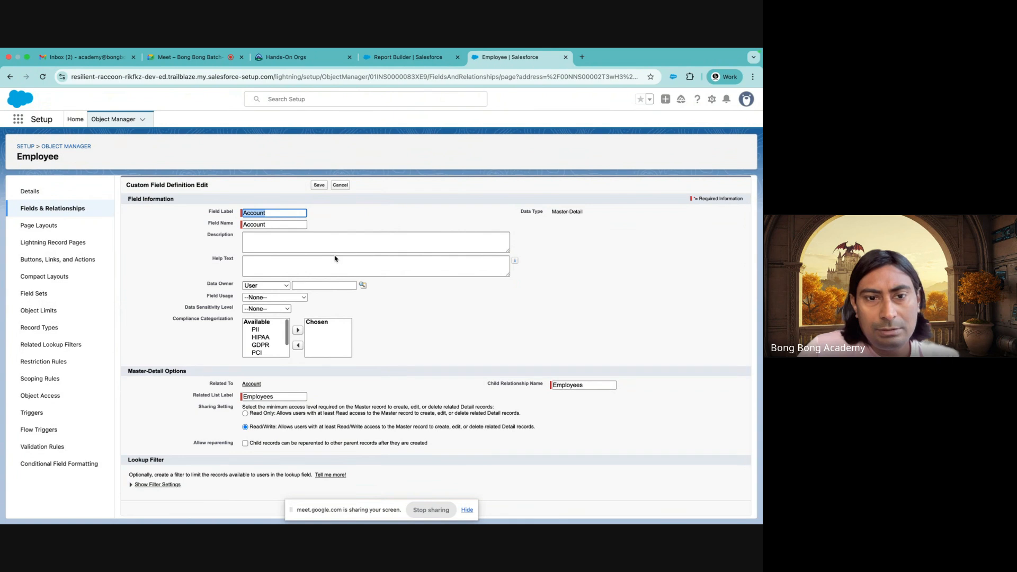
{"action": "scroll", "coordinate": [335, 258], "scroll_direction": "down", "scroll_amount": 1}
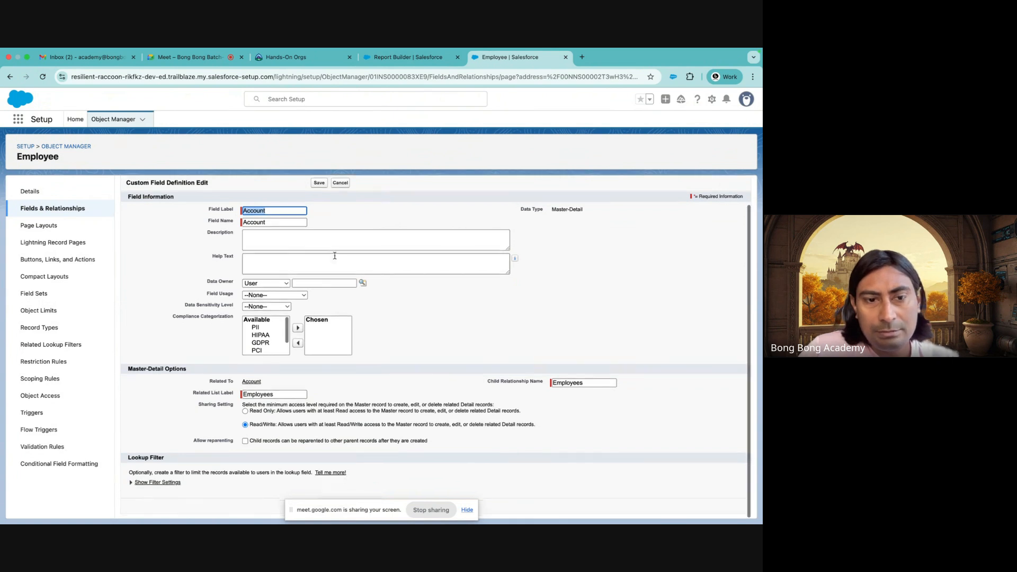
{"action": "left_click", "coordinate": [128, 486]}
{"action": "left_click", "coordinate": [131, 484]}
{"action": "scroll", "coordinate": [262, 440], "scroll_direction": "down", "scroll_amount": 5}
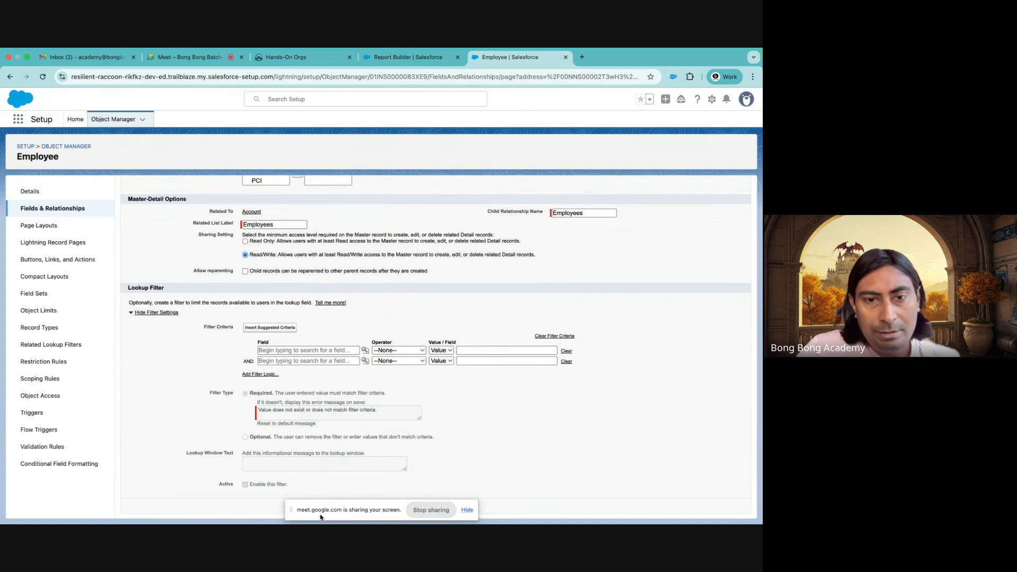
{"action": "left_click_drag", "start_coordinate": [321, 516], "coordinate": [547, 526]}
{"action": "scroll", "coordinate": [300, 355], "scroll_direction": "up", "scroll_amount": 5}
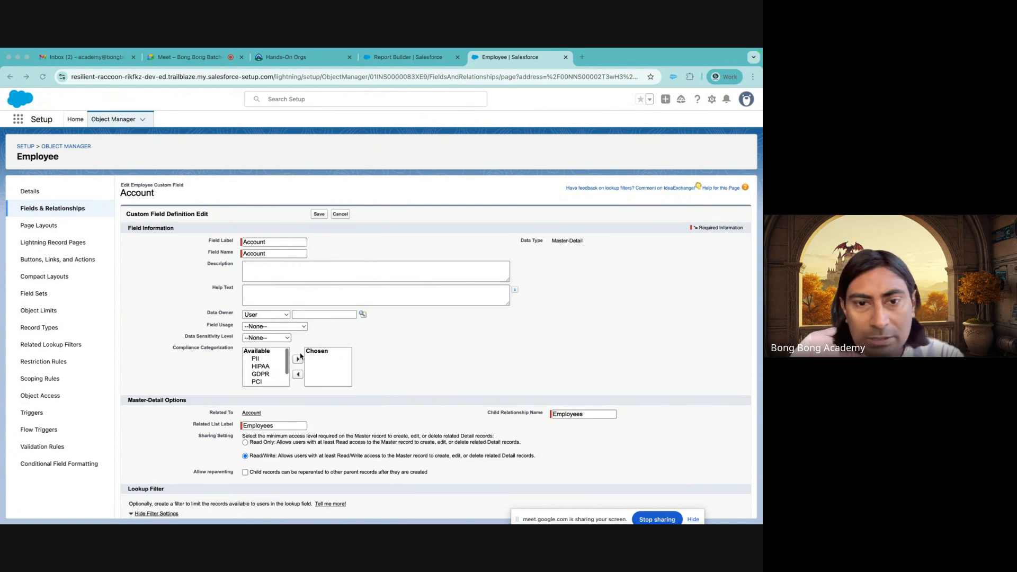
{"action": "scroll", "coordinate": [300, 355], "scroll_direction": "down", "scroll_amount": 5}
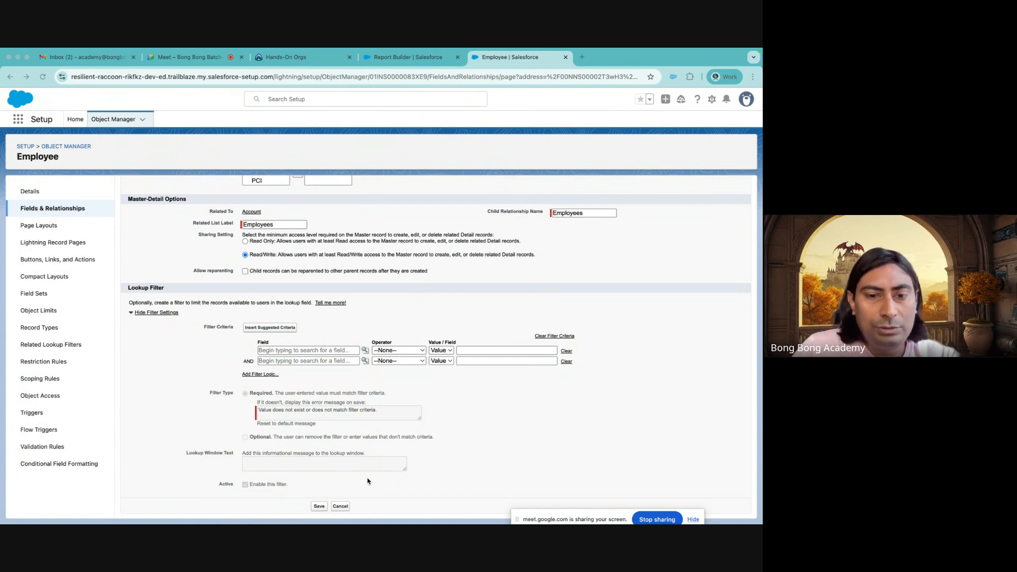
{"action": "left_click", "coordinate": [341, 507]}
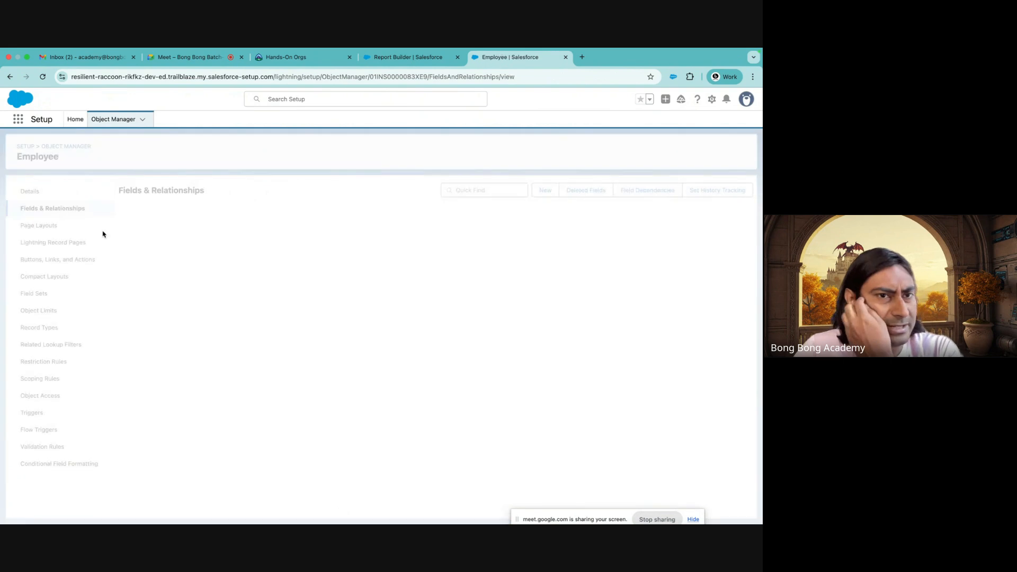
- Return to the Object Manager's object list and search it for "application"
{"action": "left_click", "coordinate": [67, 148]}
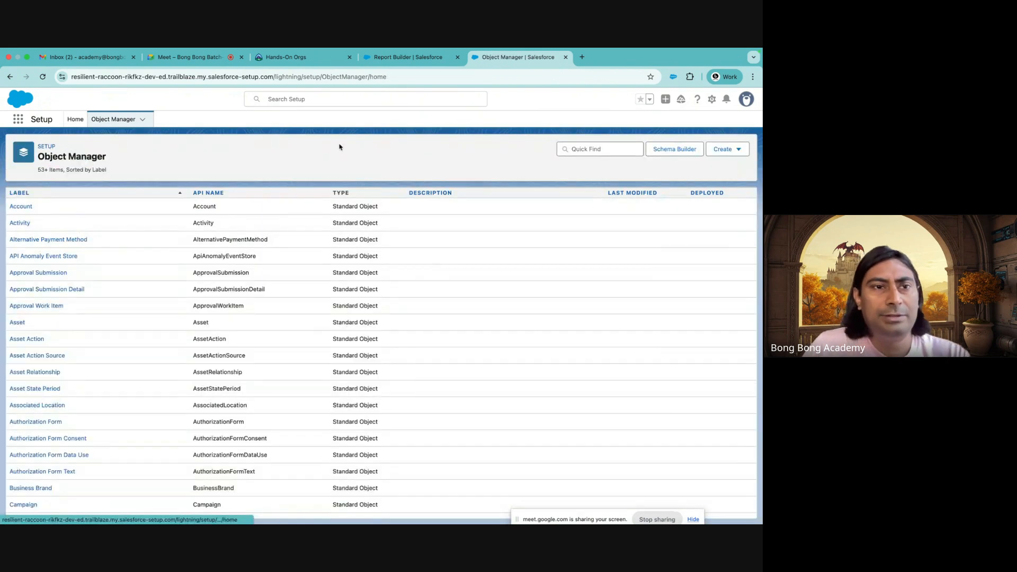
{"action": "left_click", "coordinate": [630, 154]}
{"action": "type", "text": "appl"}
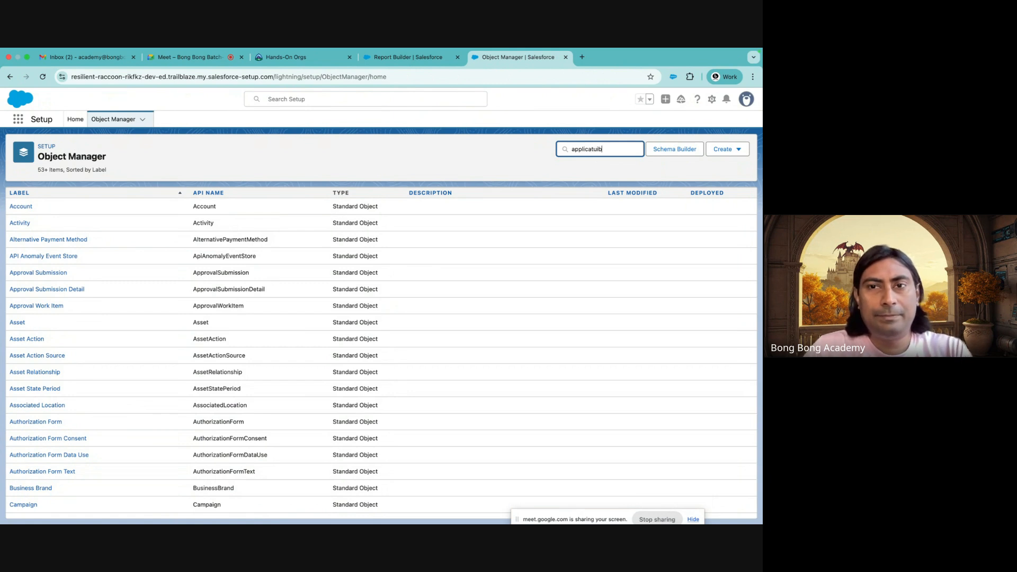
{"action": "type", "text": "ication"}
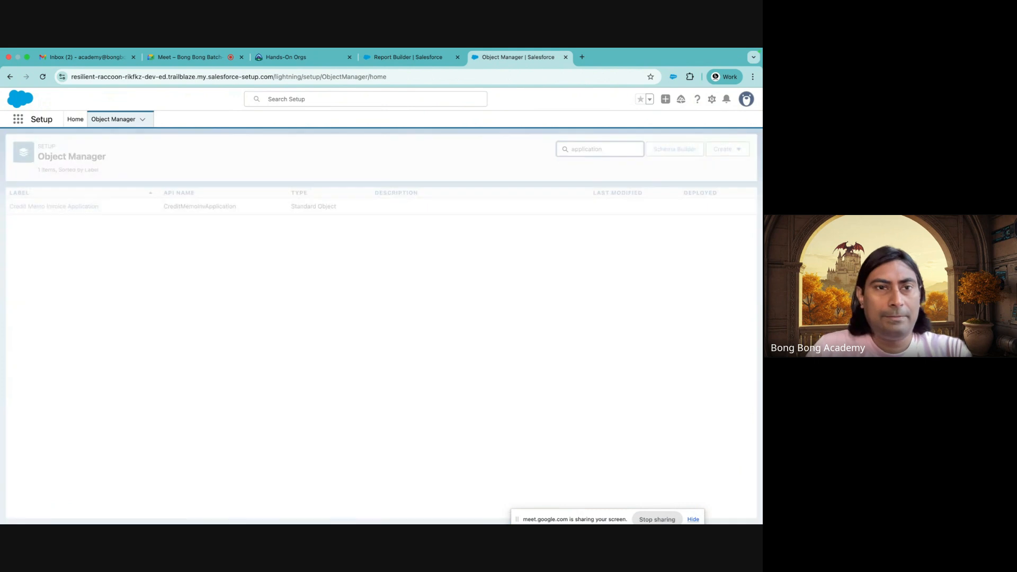
- Start a new custom object and set its label to Application
{"action": "left_click", "coordinate": [731, 152]}
{"action": "left_click", "coordinate": [684, 170]}
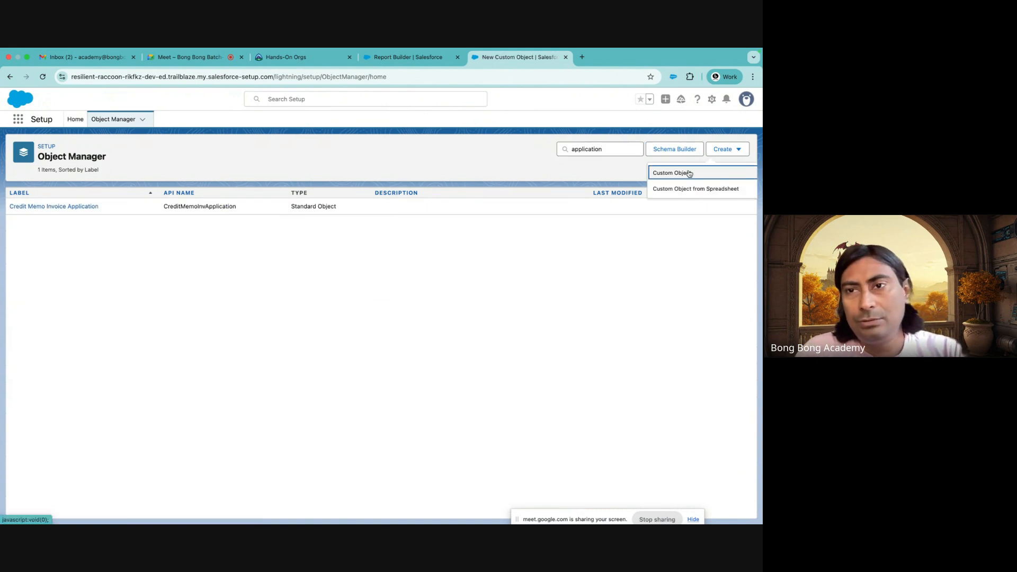
{"action": "type", "text": "Appl"}
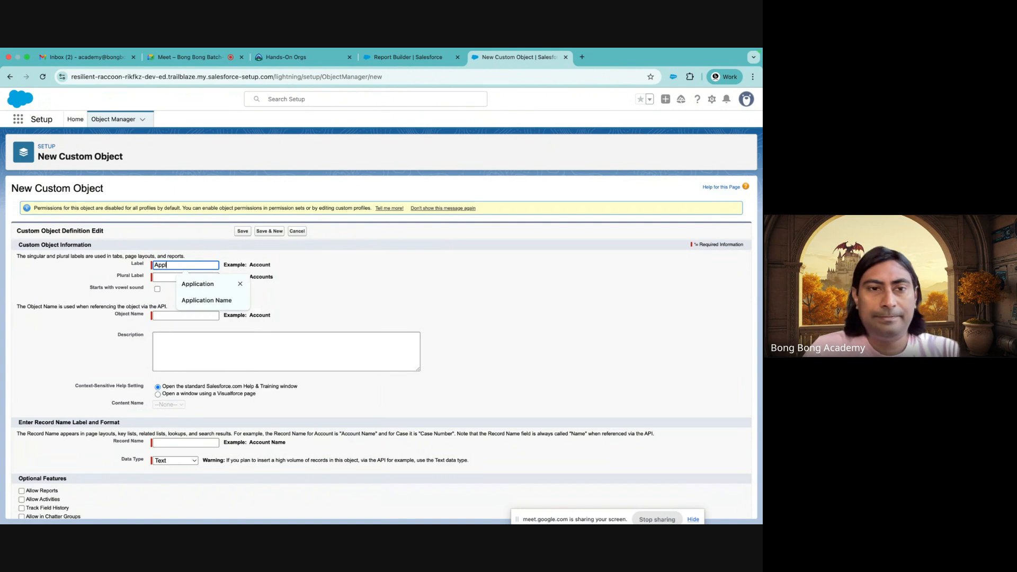
{"action": "type", "text": "icatin"}
{"action": "left_click", "coordinate": [209, 290]}
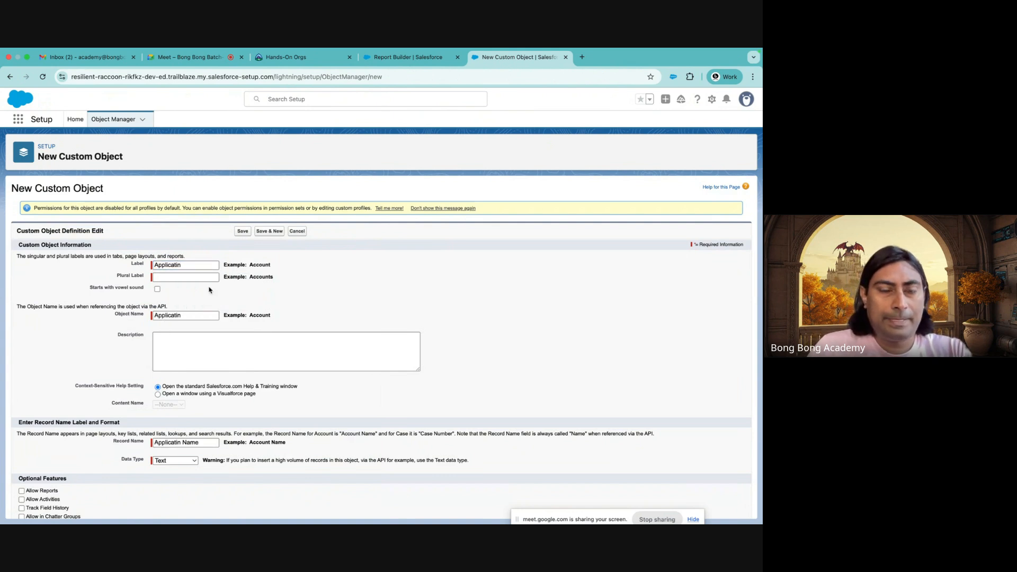
{"action": "left_click", "coordinate": [193, 265]}
{"action": "key", "text": "BackSpace"}
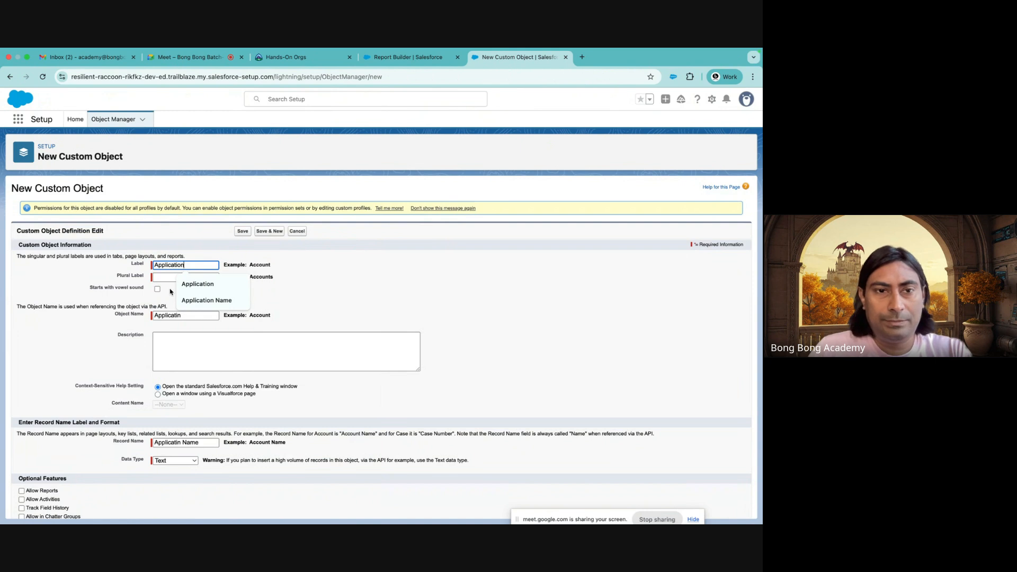
{"action": "type", "text": "on"}
- Set the new custom object's plural label to Applications and its object name to Application
{"action": "left_click", "coordinate": [175, 276]}
{"action": "left_click", "coordinate": [201, 295]}
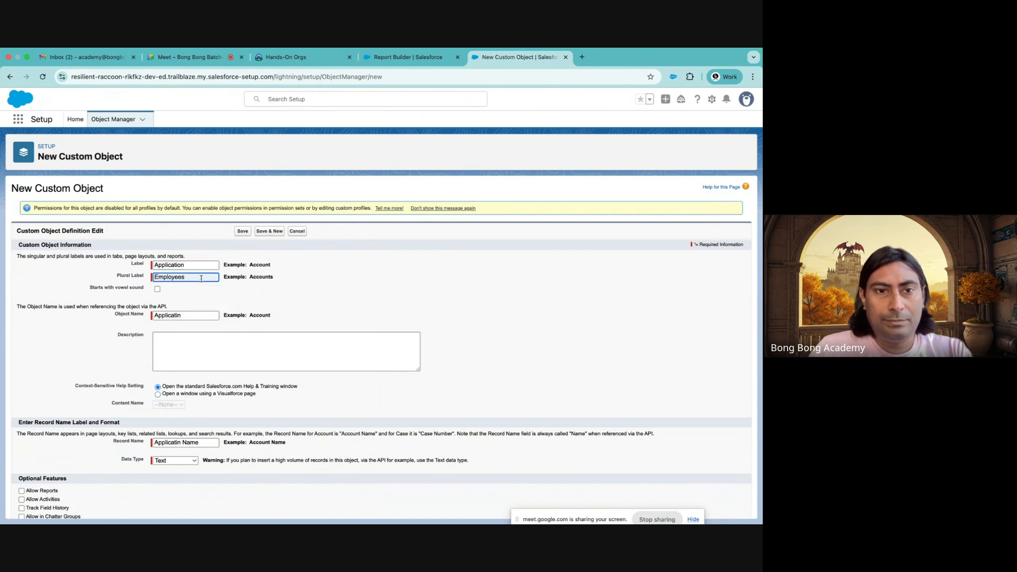
{"action": "key", "text": "super+a"}
{"action": "type", "text": "Ap"}
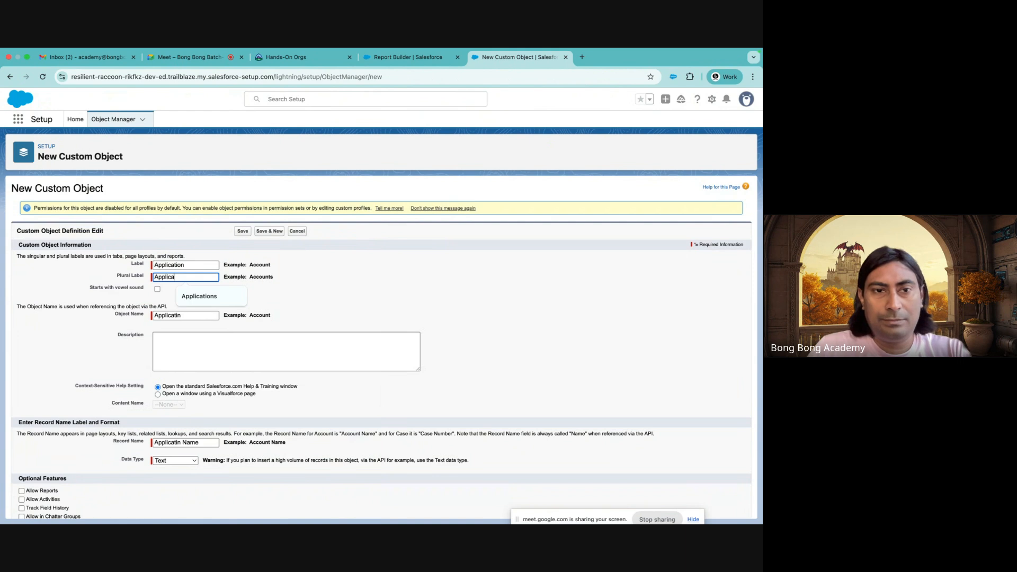
{"action": "type", "text": "plications"}
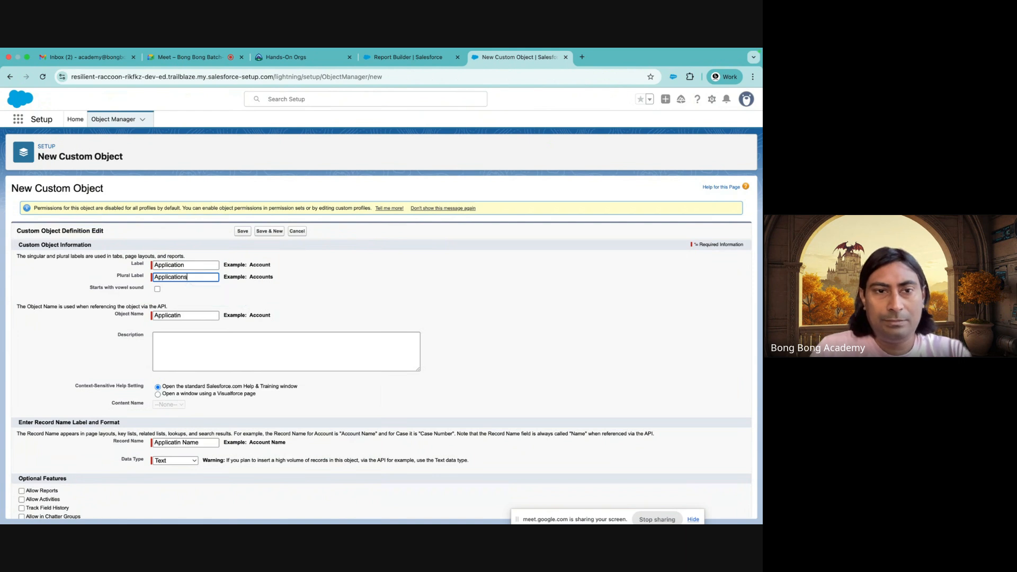
{"action": "left_click", "coordinate": [185, 315]}
{"action": "key", "text": "super+a"}
{"action": "type", "text": "Applications"}
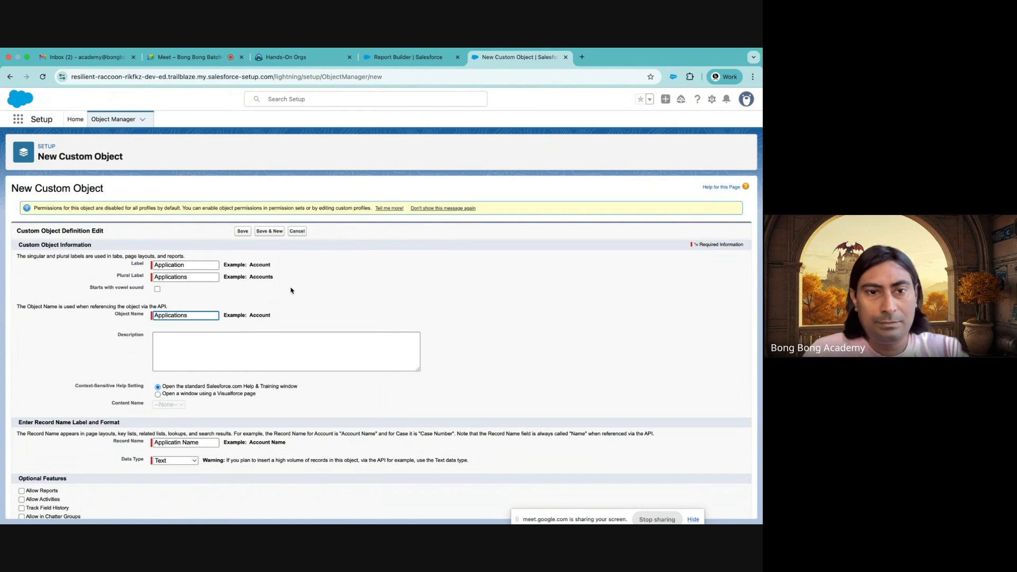
{"action": "left_click", "coordinate": [306, 285]}
{"action": "scroll", "coordinate": [308, 284], "scroll_direction": "down", "scroll_amount": 3}
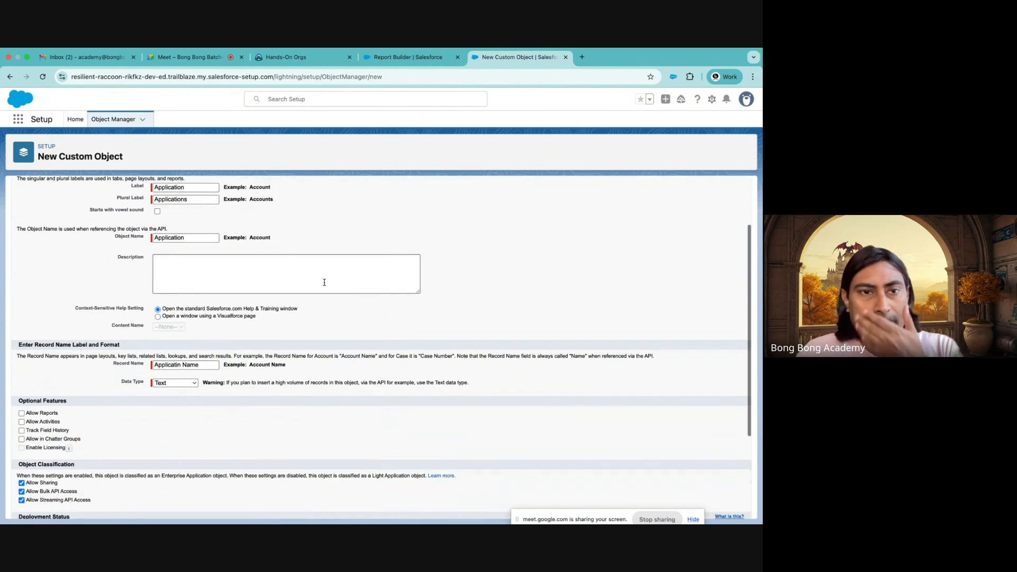
- Mark the Application object's label as starting with a vowel sound, allow reports on it, and save the new object
{"action": "left_click", "coordinate": [158, 212]}
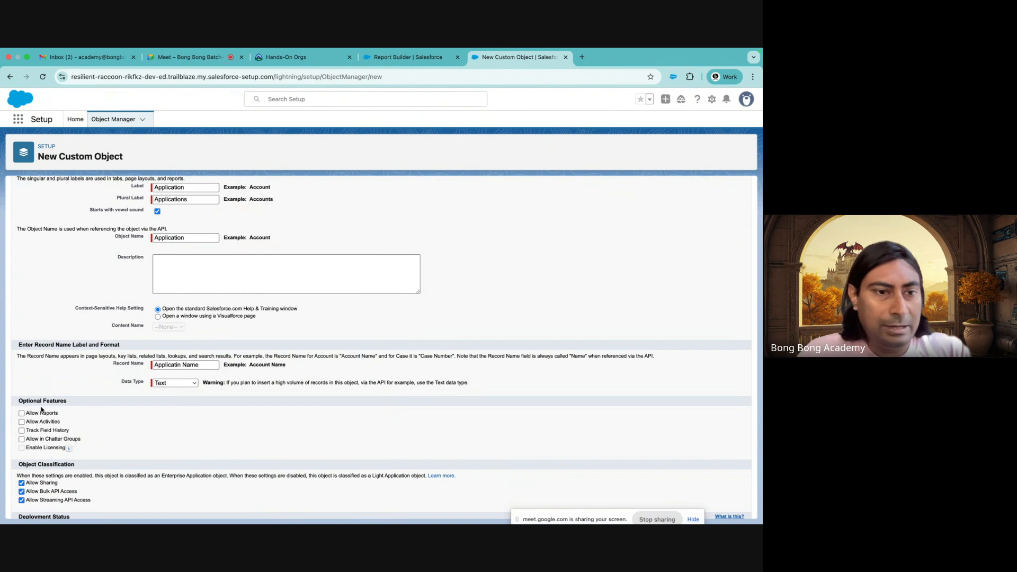
{"action": "left_click", "coordinate": [21, 413]}
{"action": "scroll", "coordinate": [363, 390], "scroll_direction": "down", "scroll_amount": 5}
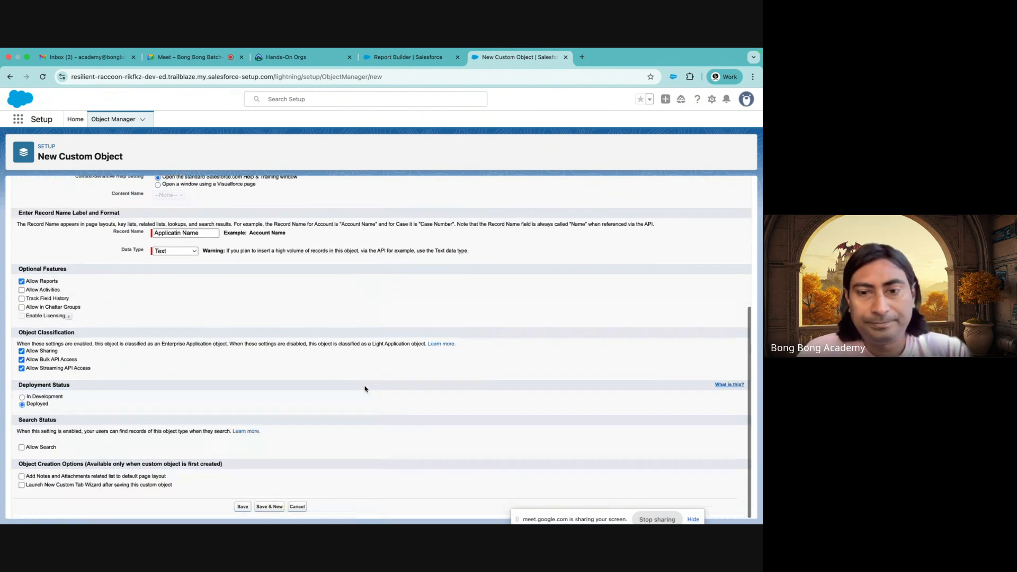
{"action": "left_click", "coordinate": [244, 506]}
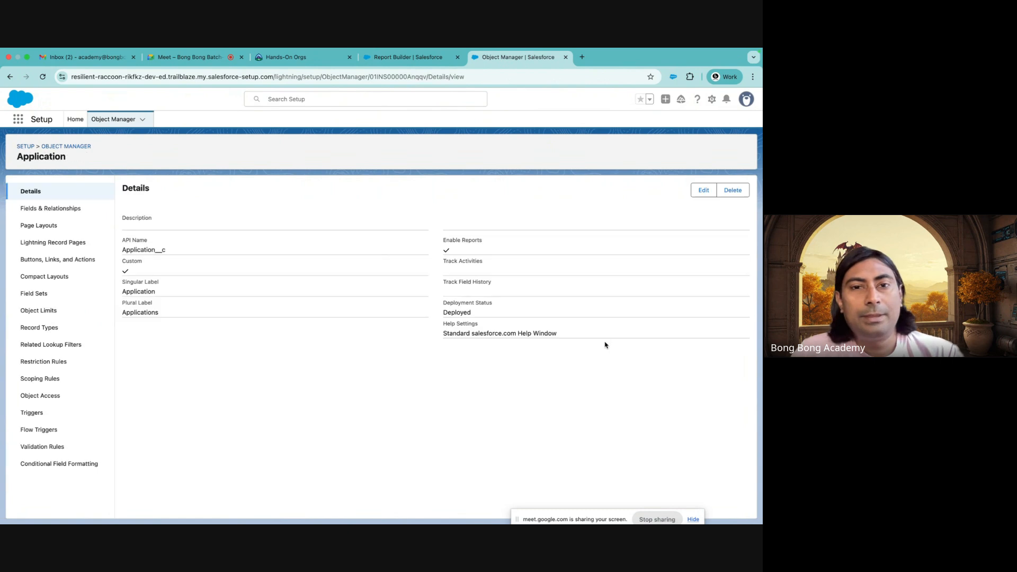
- Start a new custom field on the Application object with the Lookup Relationship data type
{"action": "left_click", "coordinate": [48, 206]}
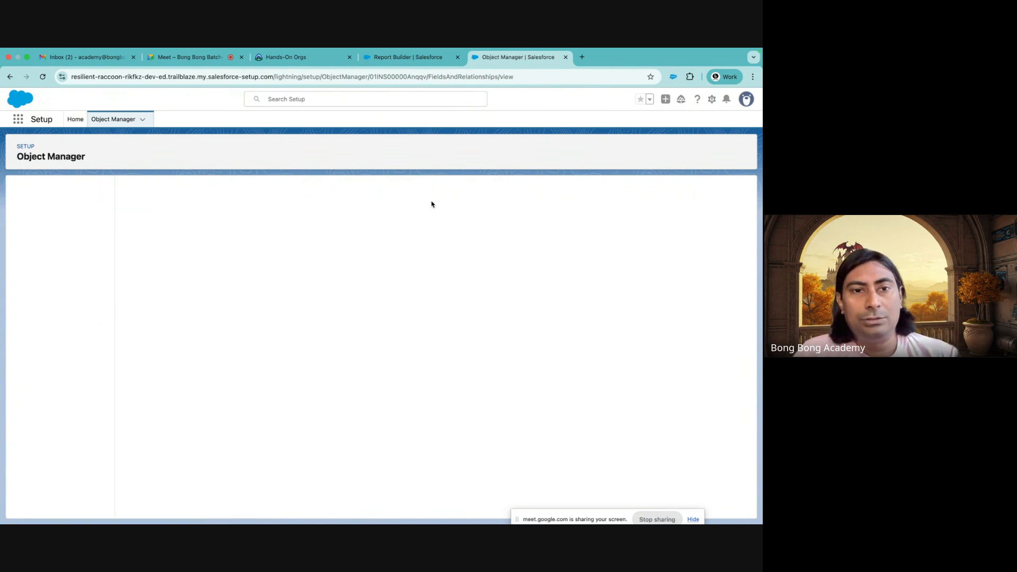
{"action": "left_click", "coordinate": [546, 191]}
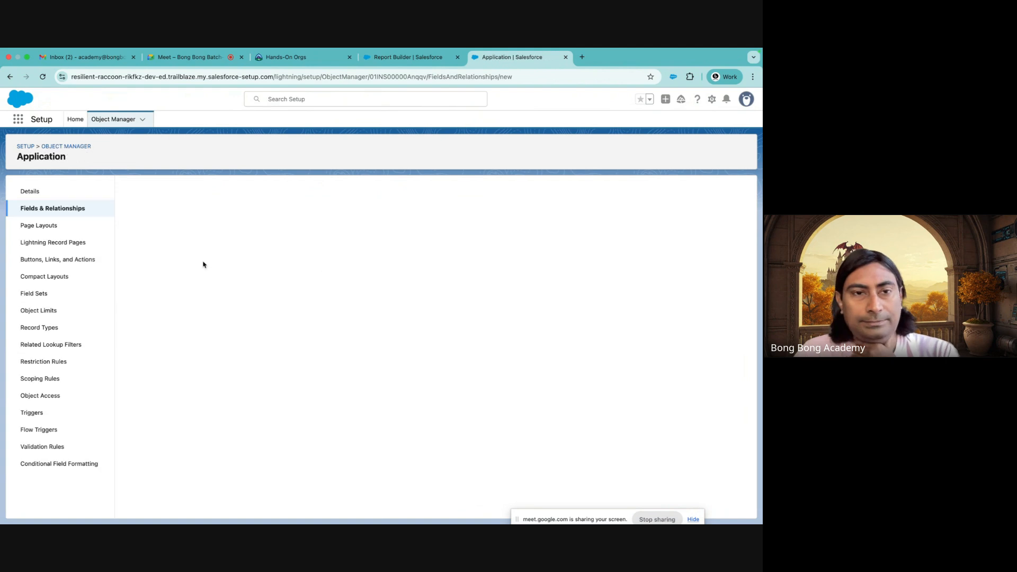
{"action": "scroll", "coordinate": [250, 308], "scroll_direction": "down", "scroll_amount": 2}
{"action": "left_click", "coordinate": [133, 288]}
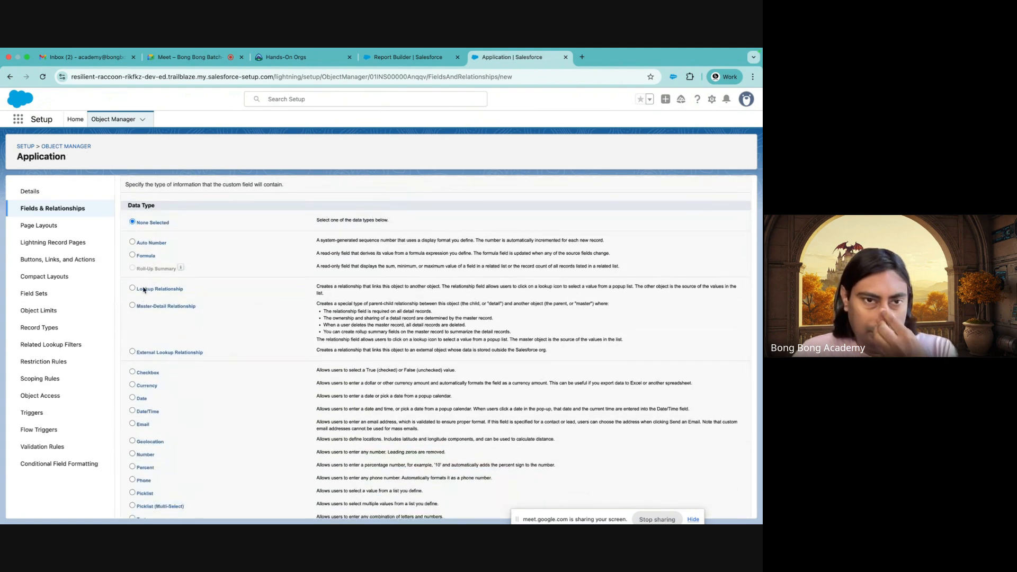
{"action": "scroll", "coordinate": [159, 289], "scroll_direction": "down", "scroll_amount": 3}
{"action": "left_click", "coordinate": [719, 508]}
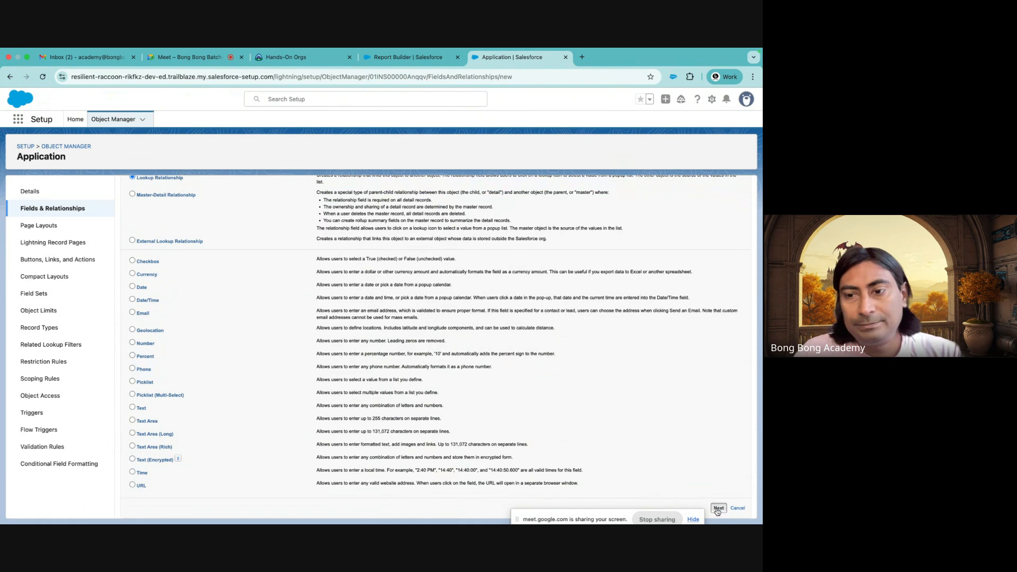
- Relate the new lookup field to the Account object and keep Account as its label and name
{"action": "left_click", "coordinate": [280, 270]}
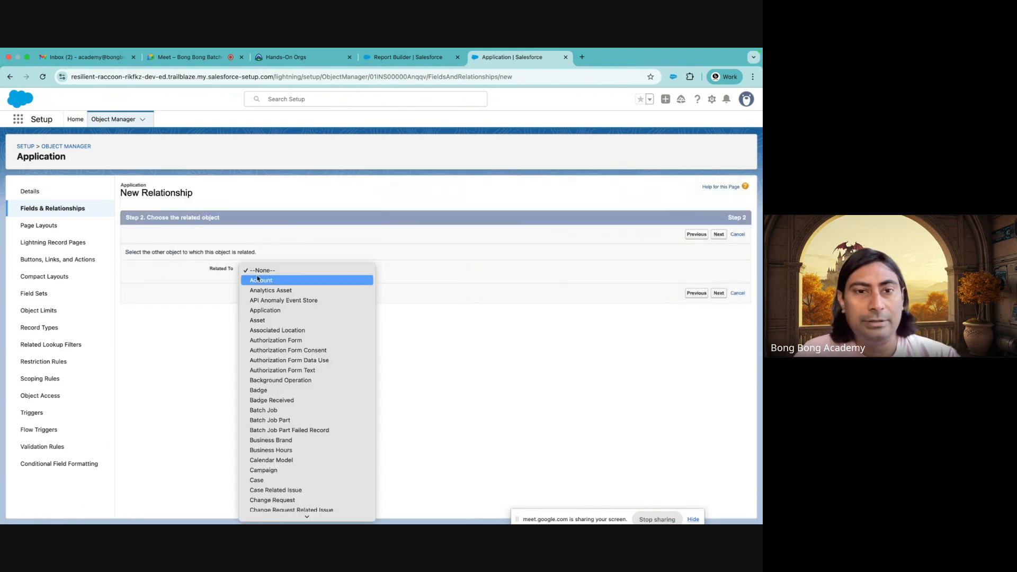
{"action": "left_click", "coordinate": [259, 281]}
{"action": "left_click", "coordinate": [719, 235]}
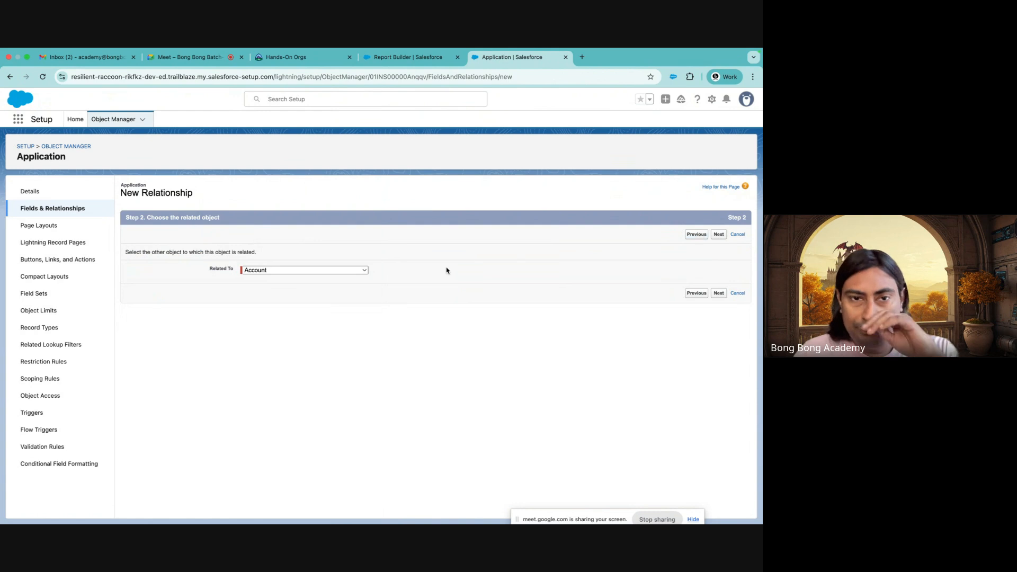
{"action": "left_click", "coordinate": [273, 277]}
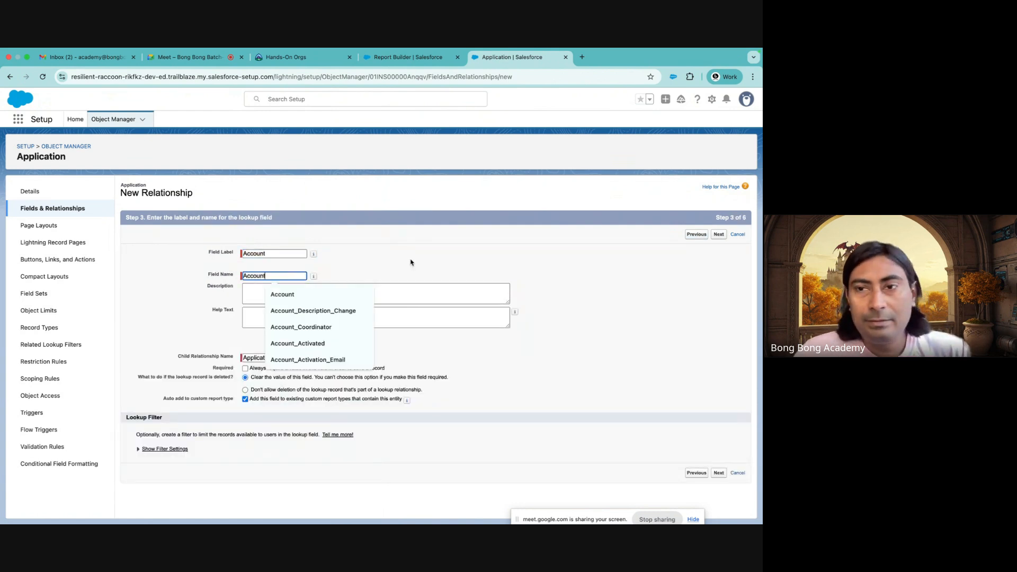
- Save the Account lookup field with the default field-level security, page layouts and related lists, and return to the Object Manager's object list
{"action": "left_click", "coordinate": [719, 236]}
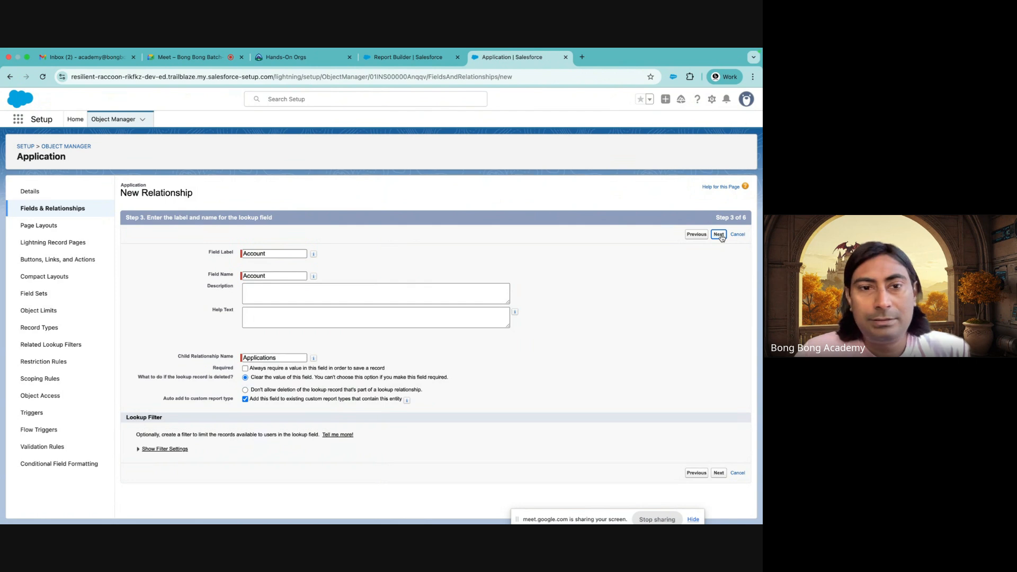
{"action": "left_click", "coordinate": [719, 234]}
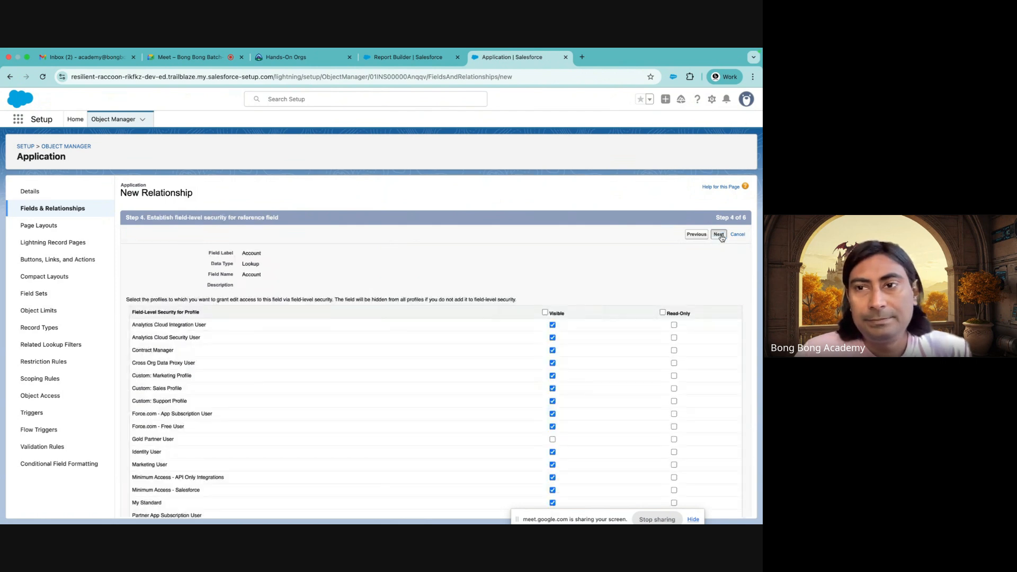
{"action": "left_click", "coordinate": [718, 235]}
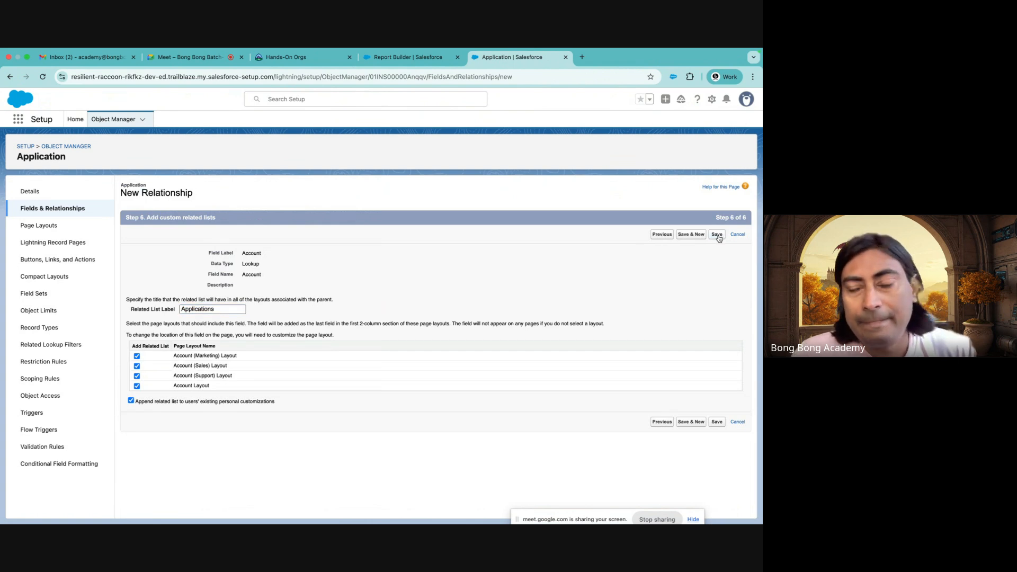
{"action": "left_click", "coordinate": [720, 236]}
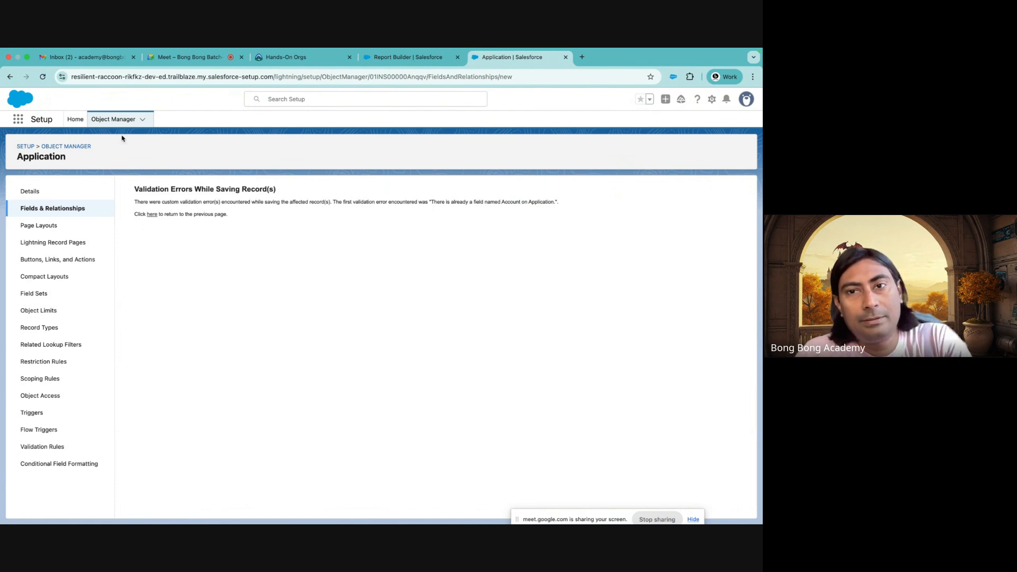
{"action": "left_click", "coordinate": [43, 77]}
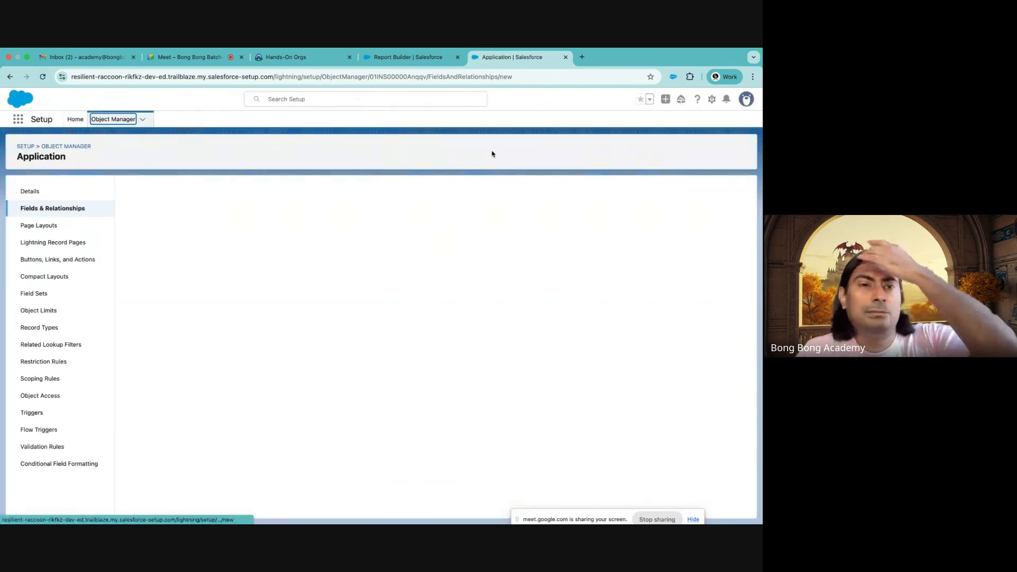
{"action": "left_click", "coordinate": [68, 147]}
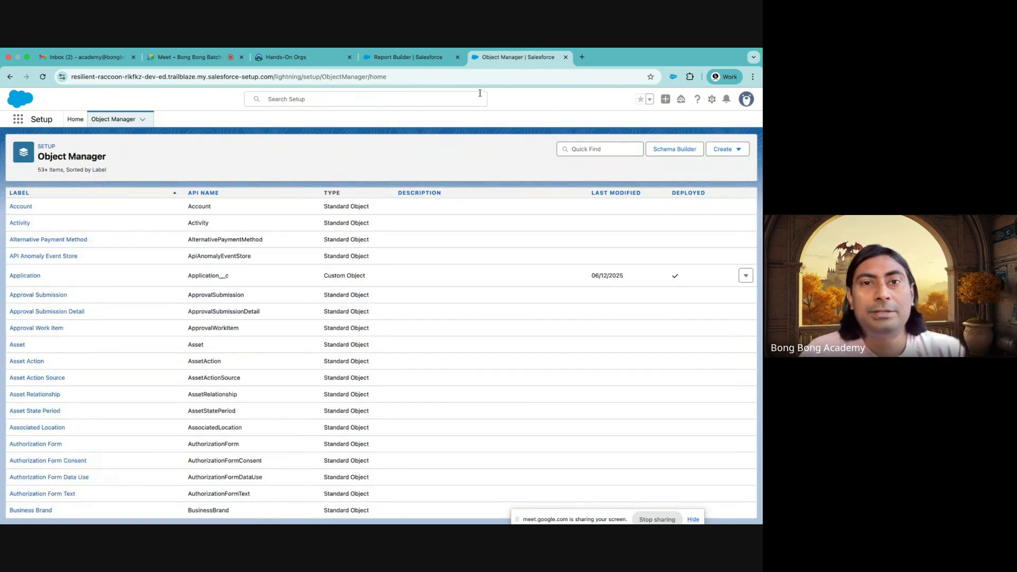
- Refresh the Reports page, start a new report, search all report types for "appl", and close the report type selection
{"action": "left_click", "coordinate": [416, 59]}
{"action": "left_click", "coordinate": [683, 141]}
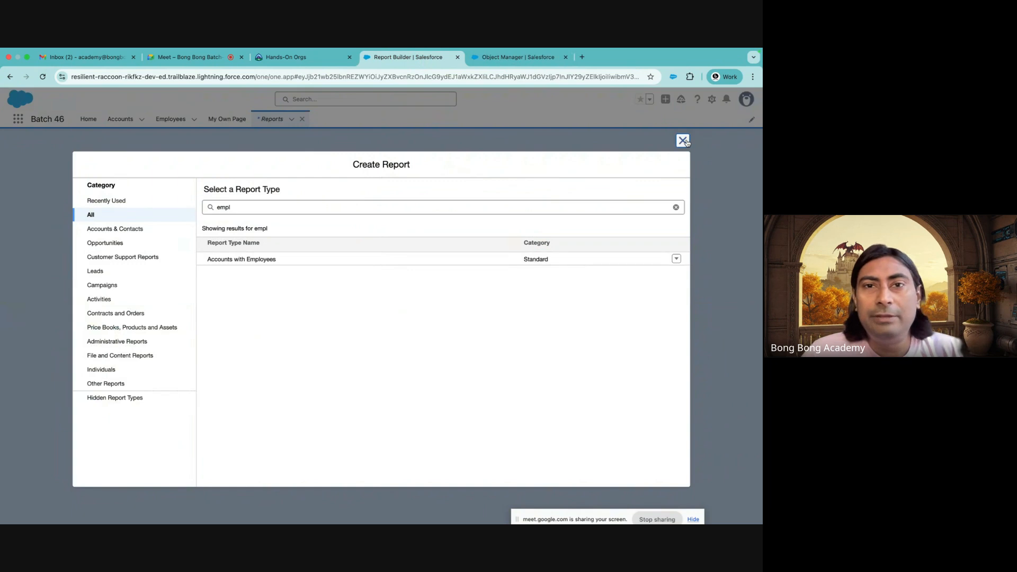
{"action": "left_click", "coordinate": [43, 77]}
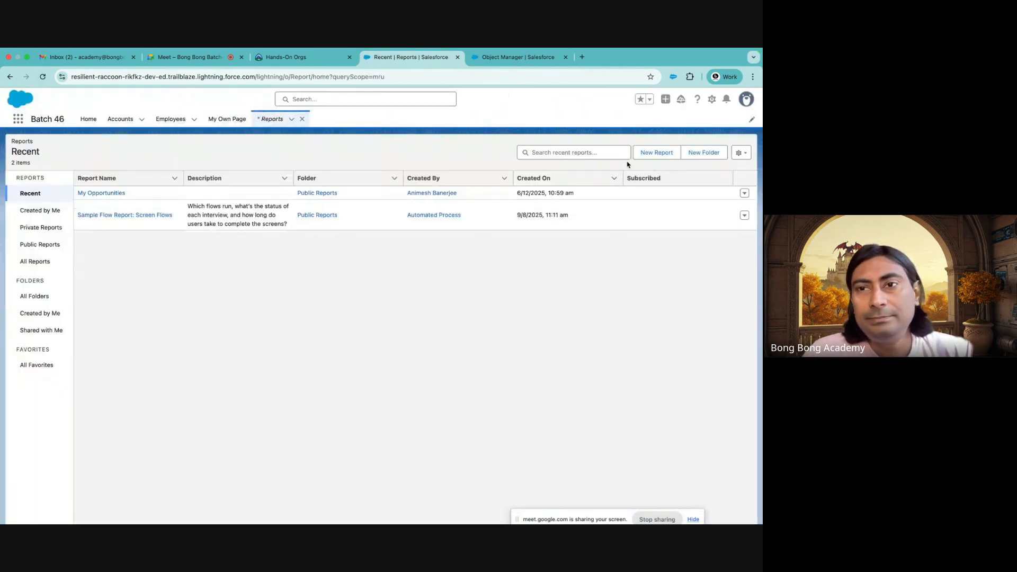
{"action": "left_click", "coordinate": [657, 153]}
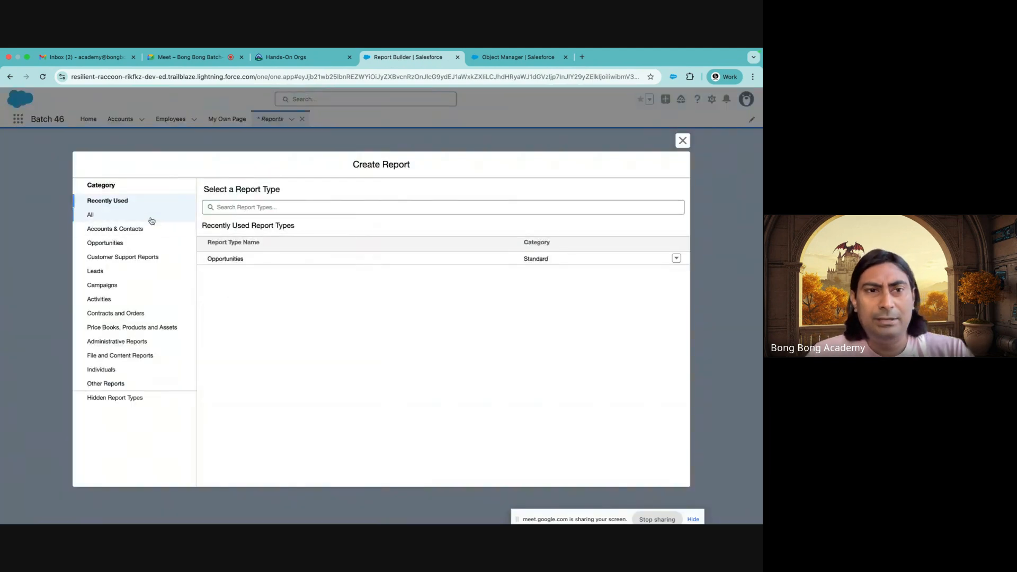
{"action": "left_click", "coordinate": [152, 217]}
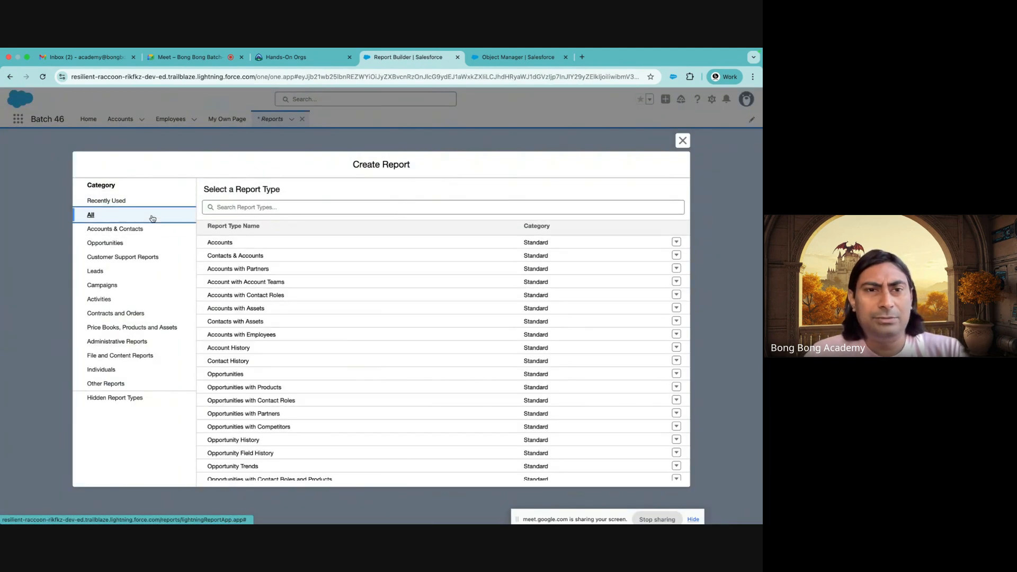
{"action": "left_click", "coordinate": [242, 208]}
{"action": "type", "text": "appl"}
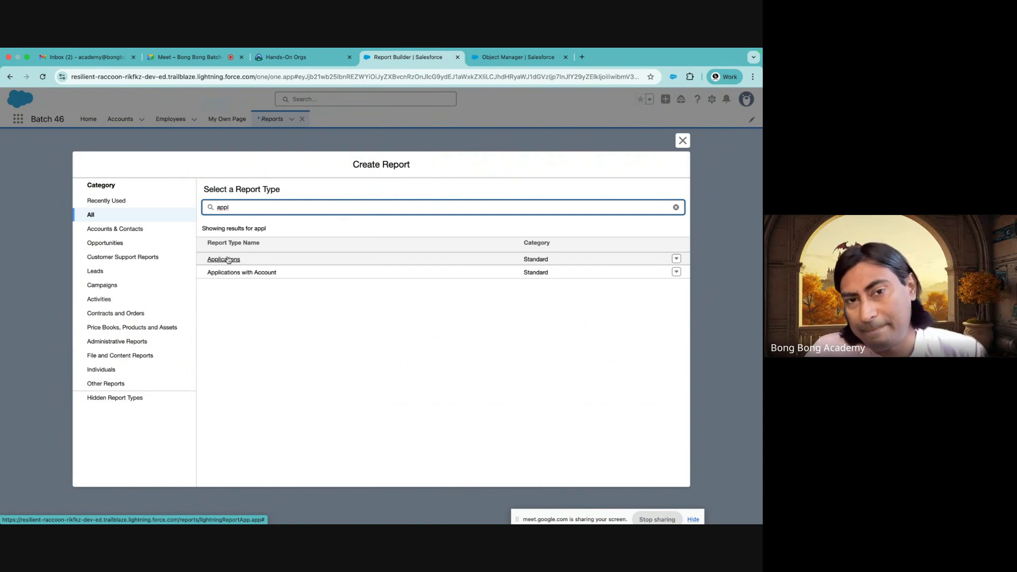
{"action": "left_click", "coordinate": [258, 323]}
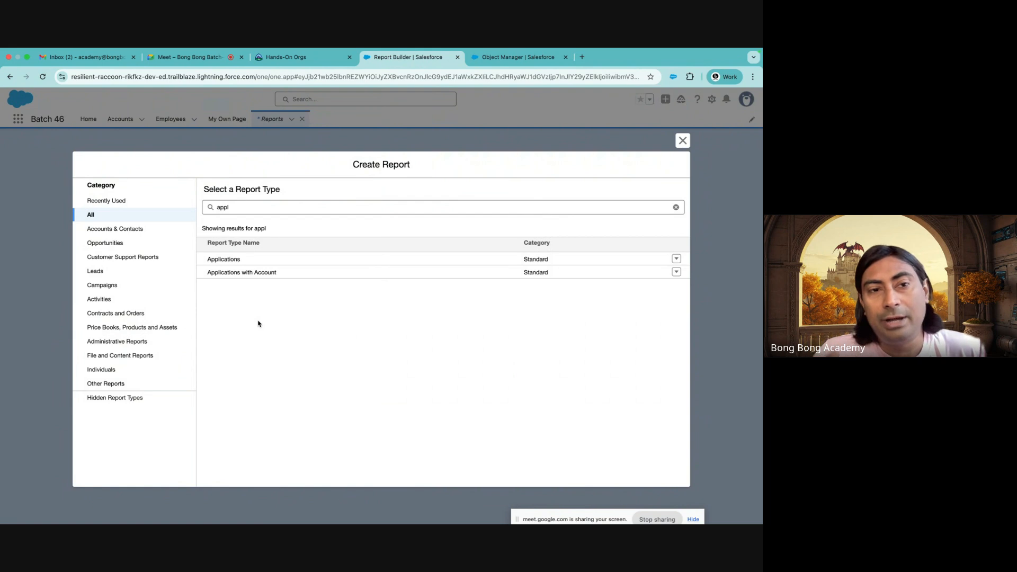
{"action": "left_click", "coordinate": [682, 140]}
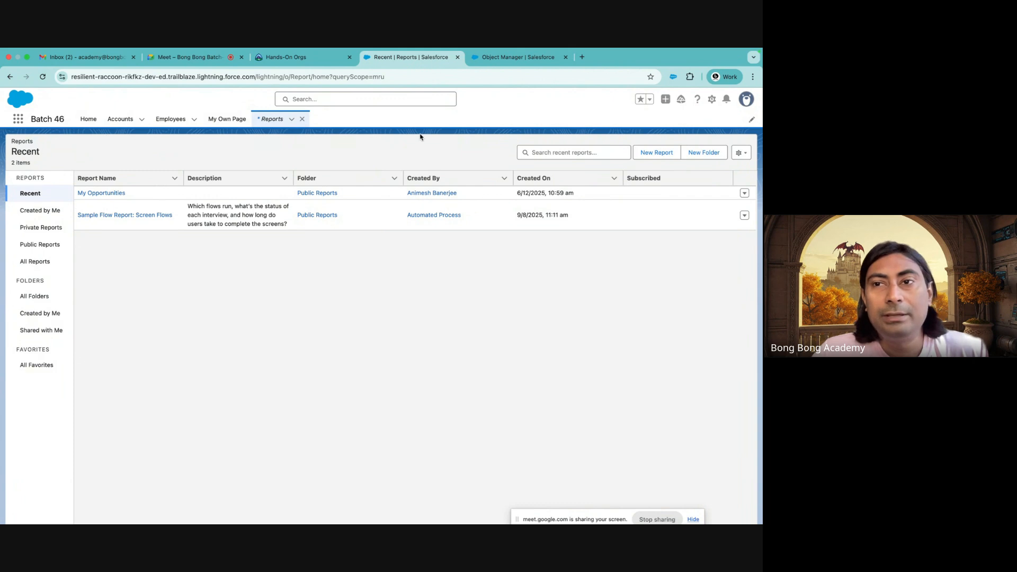
- Open Setup, find the Report Types page by searching for "report", and continue past its introduction to the custom report types list
{"action": "left_click", "coordinate": [711, 100]}
{"action": "left_click", "coordinate": [664, 143]}
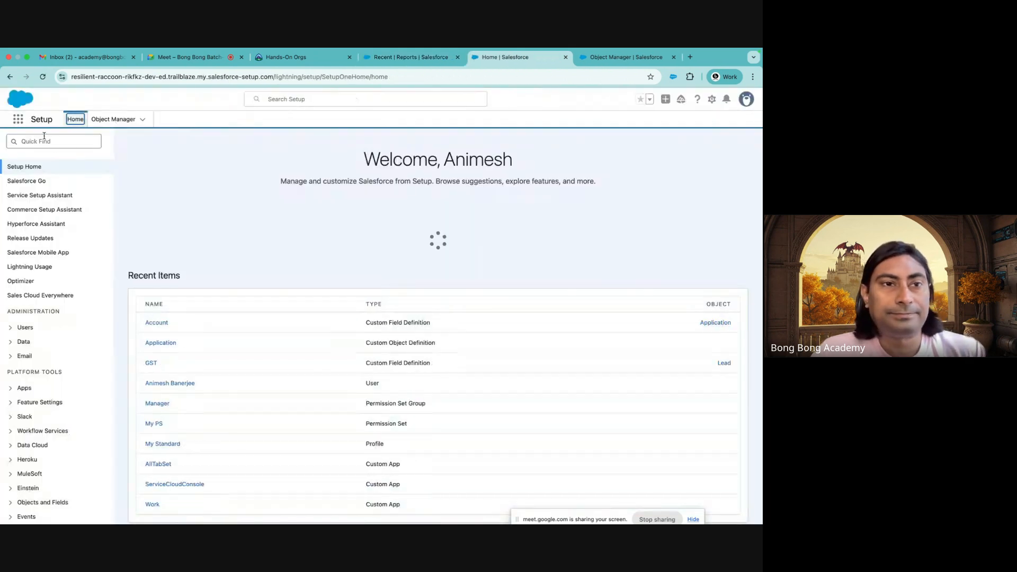
{"action": "left_click", "coordinate": [44, 138]}
{"action": "type", "text": "report"}
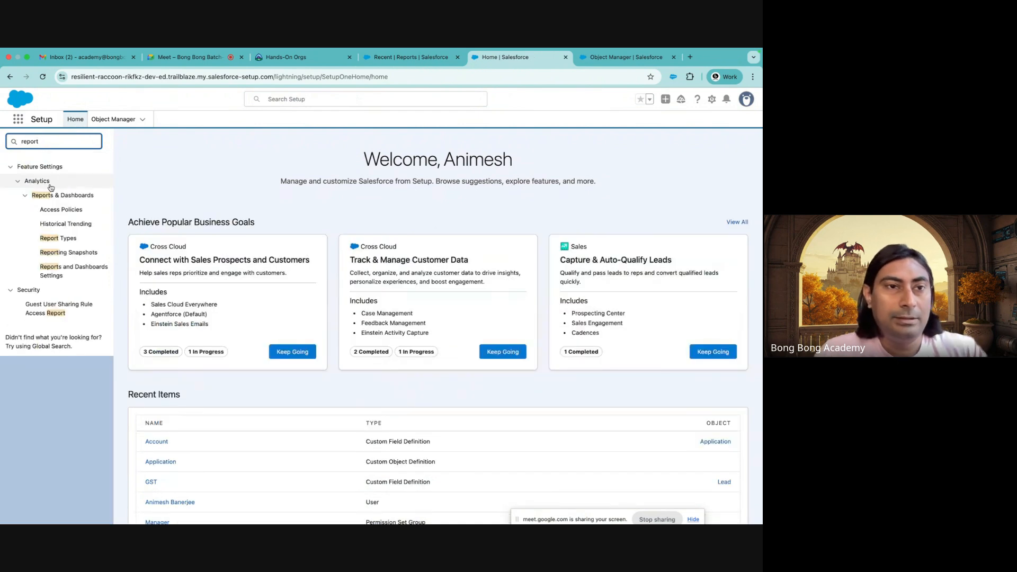
{"action": "left_click", "coordinate": [58, 238]}
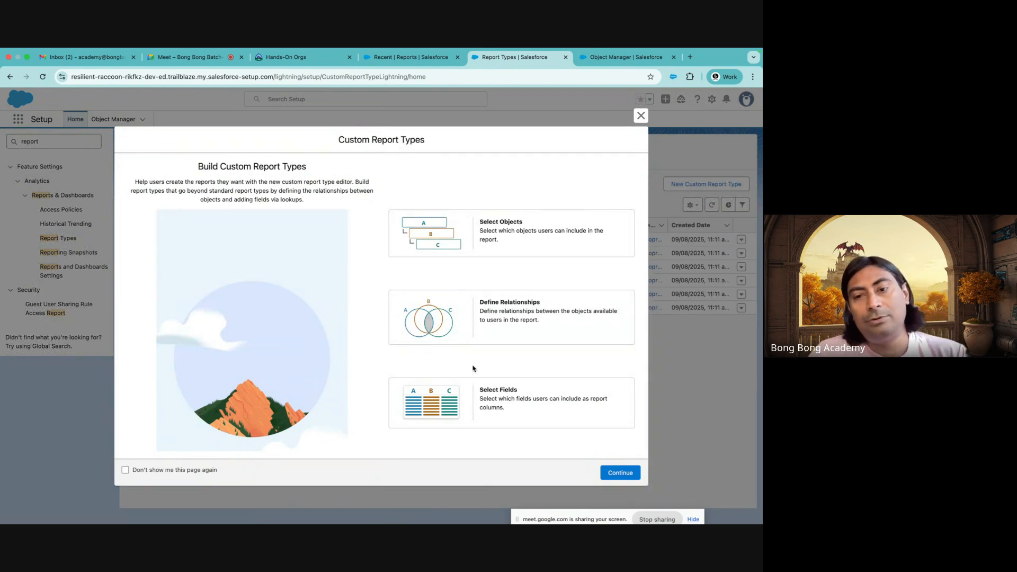
{"action": "left_click", "coordinate": [609, 477]}
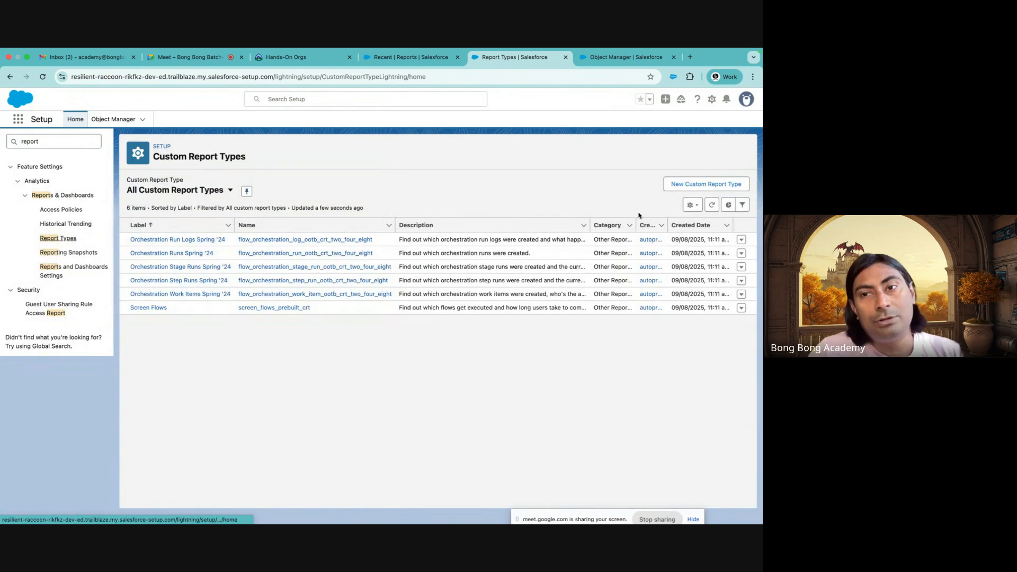
- Start a new custom report type with Accounts as its primary object
{"action": "left_click", "coordinate": [667, 183]}
{"action": "scroll", "coordinate": [347, 226], "scroll_direction": "down", "scroll_amount": 3}
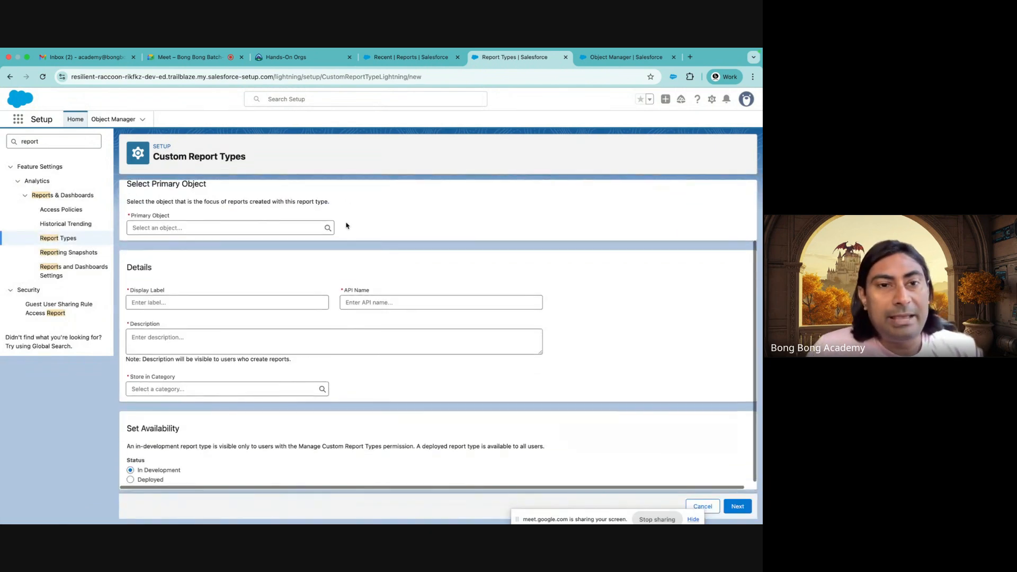
{"action": "left_click", "coordinate": [187, 227]}
{"action": "left_click", "coordinate": [169, 249]}
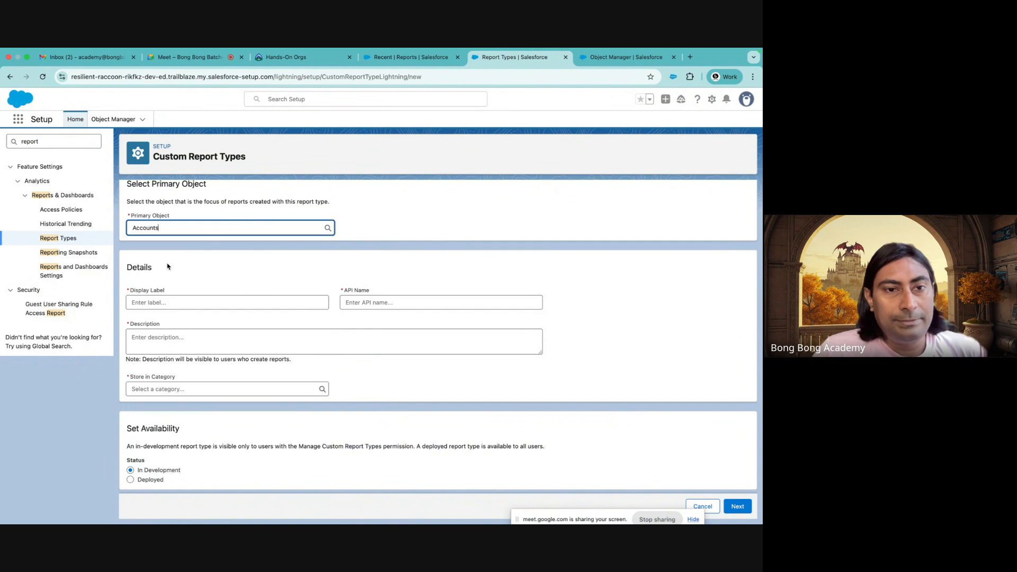
- Set the custom report type's display label to "Account with Applications" and let its API name fill in from the label
{"action": "left_click", "coordinate": [197, 303]}
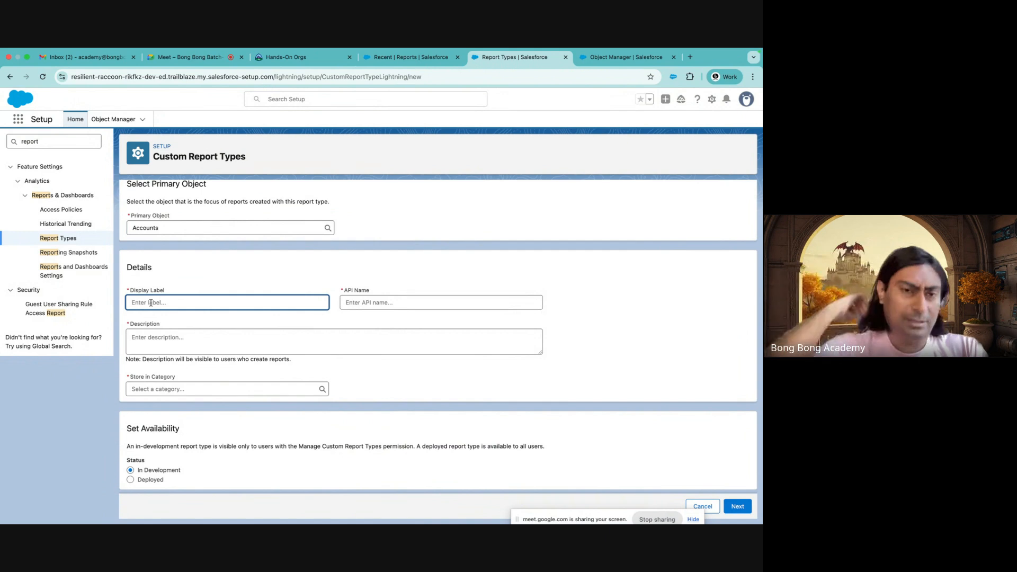
{"action": "type", "text": "A"}
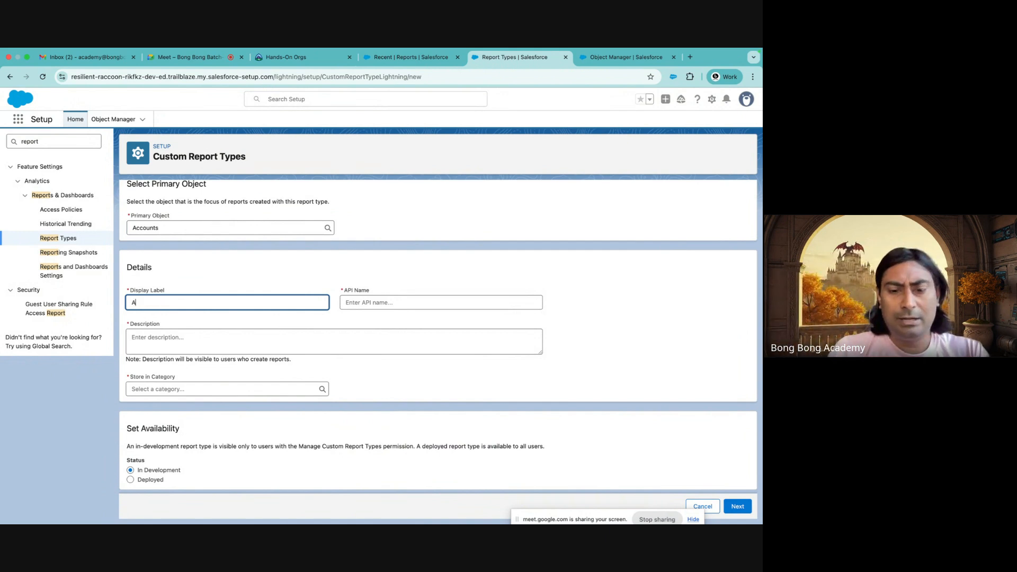
{"action": "type", "text": "ccount with"}
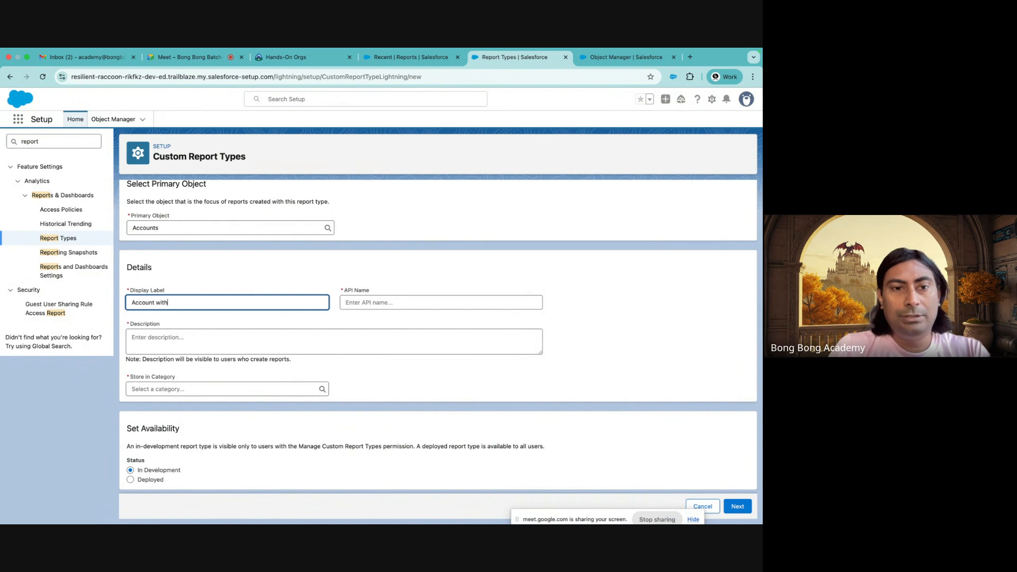
{"action": "type", "text": " Ap"}
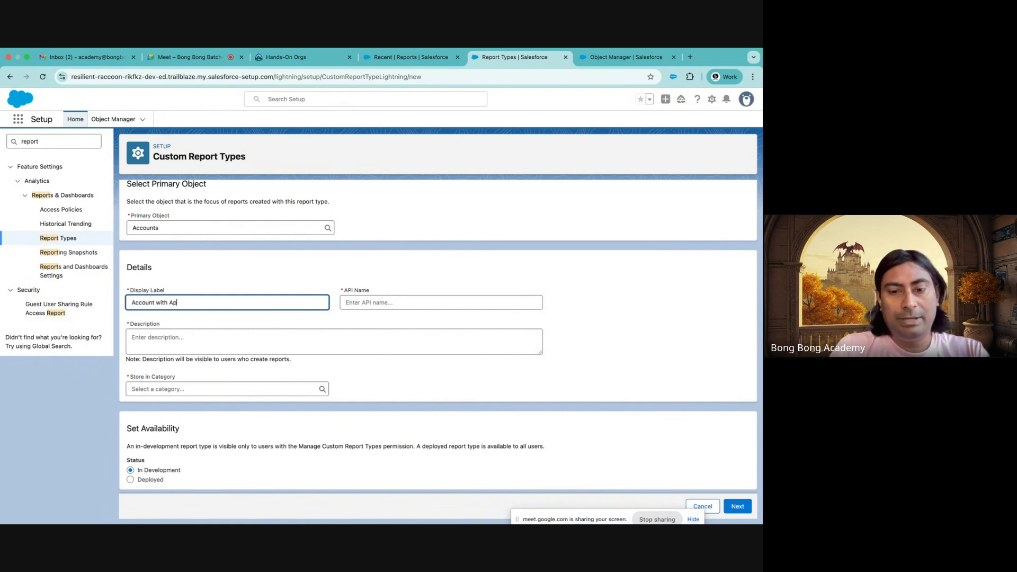
{"action": "type", "text": "pllca"}
{"action": "key", "text": "BackSpace"}
{"action": "key", "text": "BackSpace"}
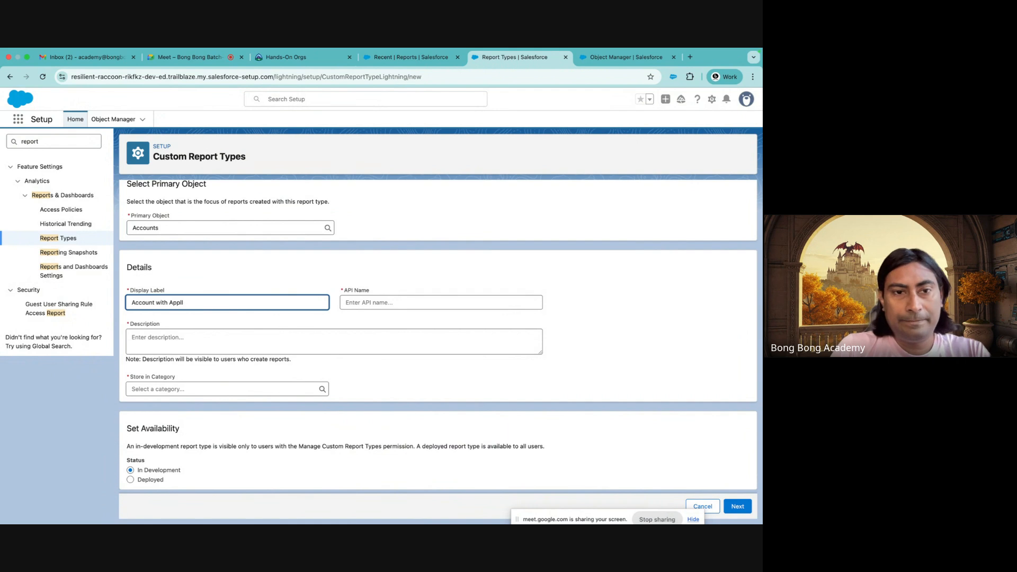
{"action": "type", "text": "ications"}
{"action": "key", "text": "Tab"}
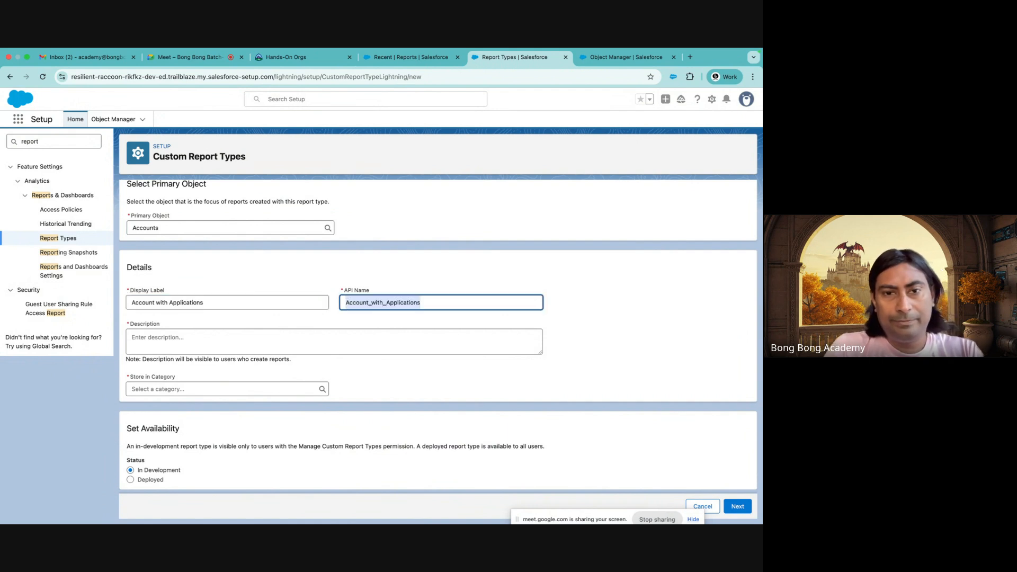
- Set the report type's description to "Account with Applications", store it in the Accounts & Contacts category, and continue to the related objects
{"action": "left_click", "coordinate": [167, 342]}
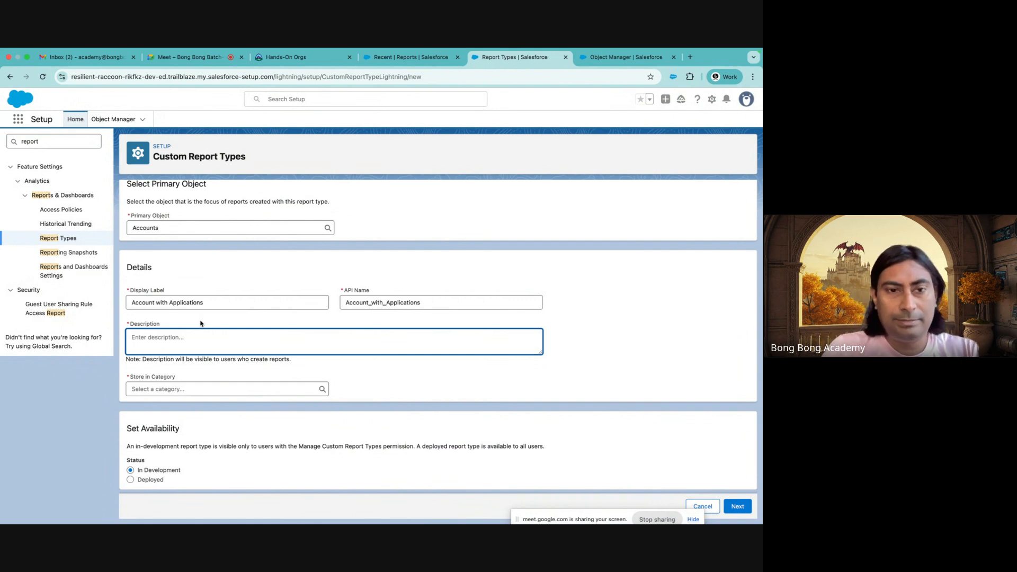
{"action": "left_click_drag", "start_coordinate": [227, 303], "coordinate": [26, 304]}
{"action": "key", "text": "super+c"}
{"action": "left_click", "coordinate": [143, 341]}
{"action": "key", "text": "super+v"}
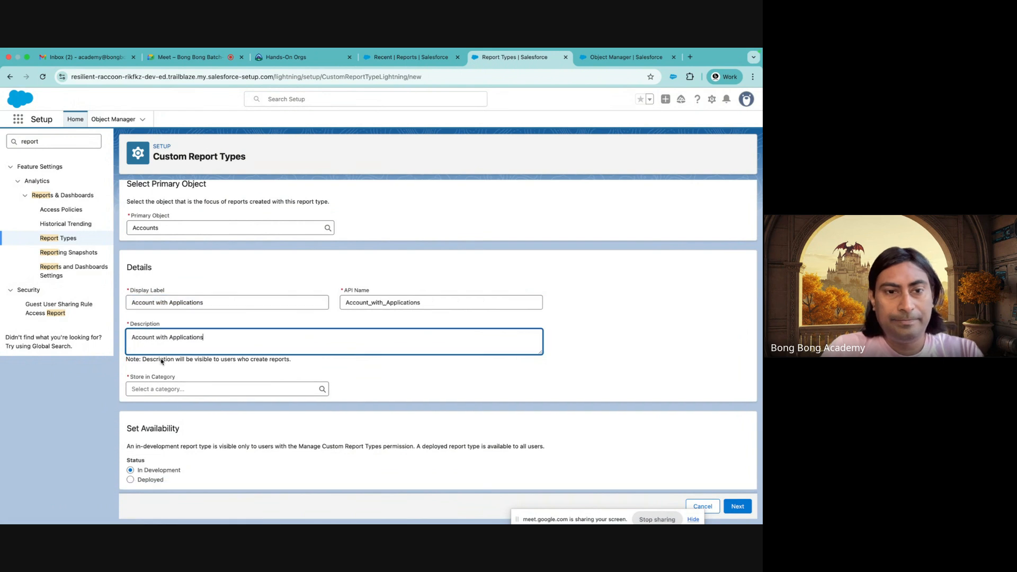
{"action": "left_click", "coordinate": [159, 390]}
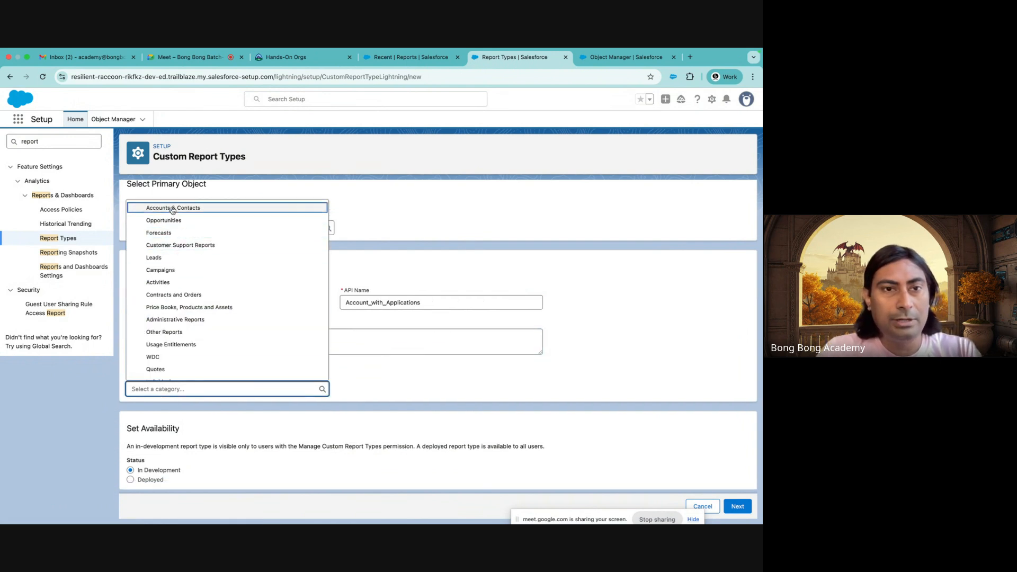
{"action": "left_click", "coordinate": [173, 209]}
{"action": "left_click", "coordinate": [737, 508]}
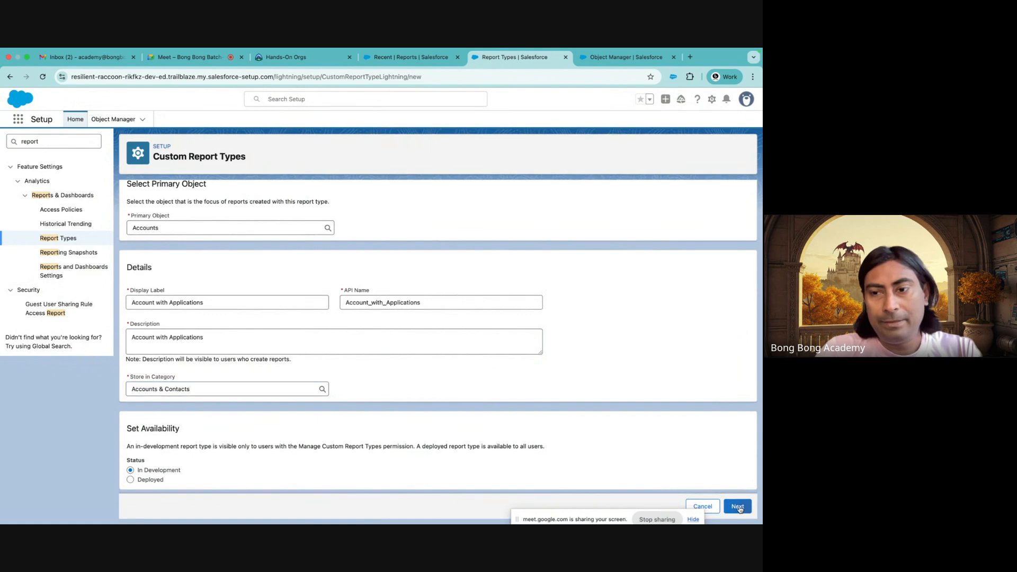
- Relate Applications to Accounts, requiring each account to have at least one related application record, and save the custom report type
{"action": "left_click", "coordinate": [308, 334]}
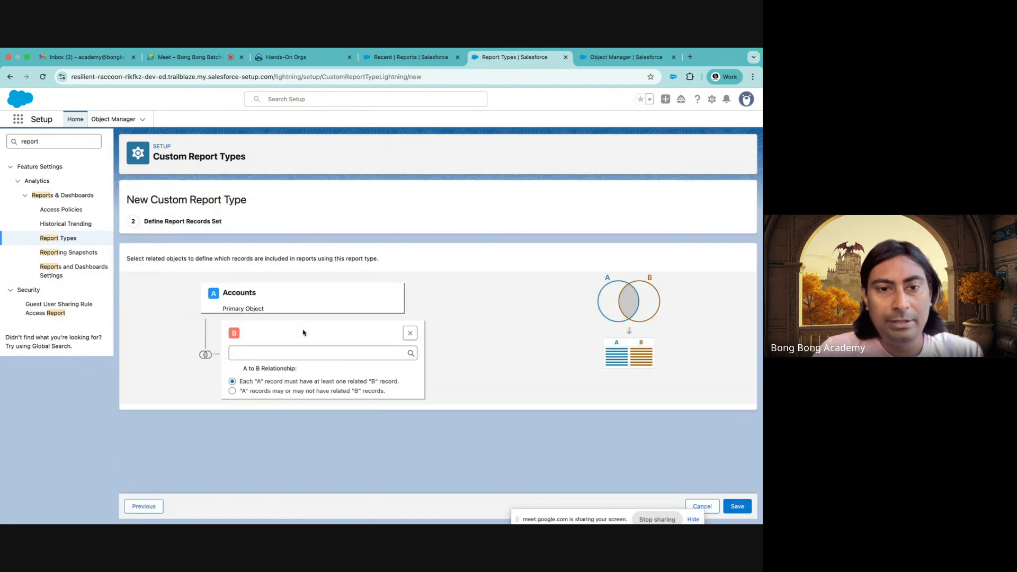
{"action": "left_click", "coordinate": [273, 351]}
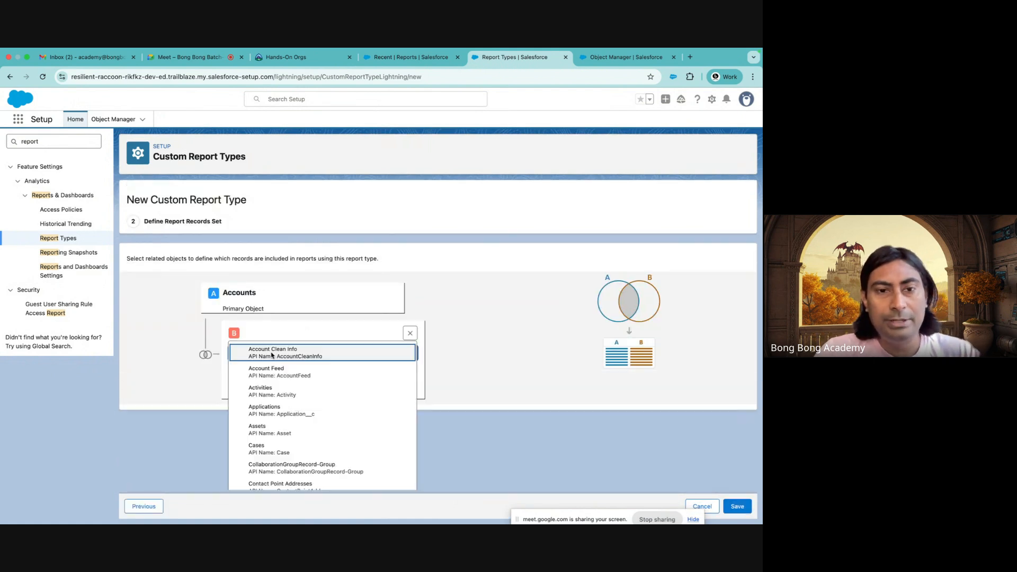
{"action": "left_click", "coordinate": [265, 410]}
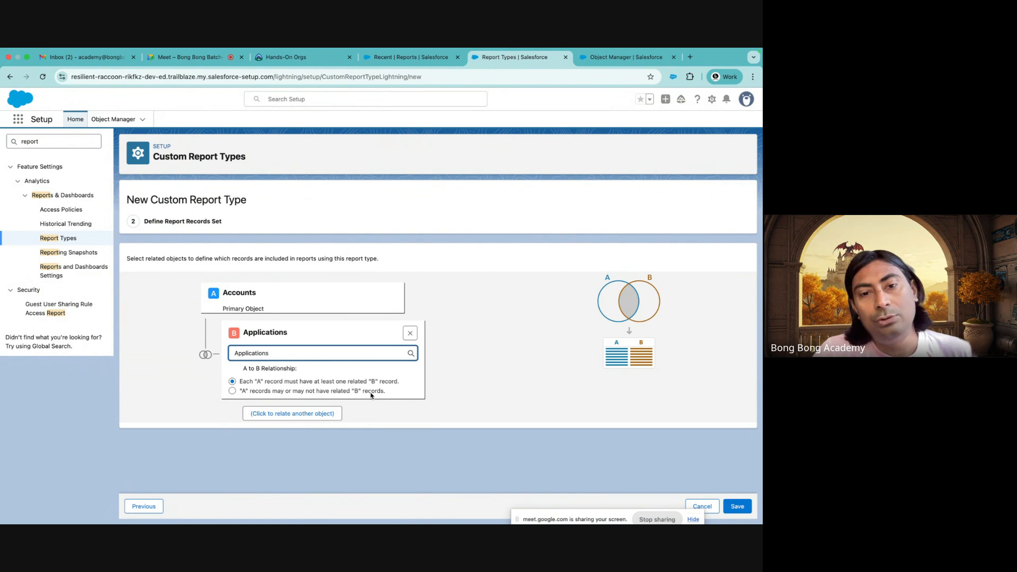
{"action": "left_click", "coordinate": [232, 391]}
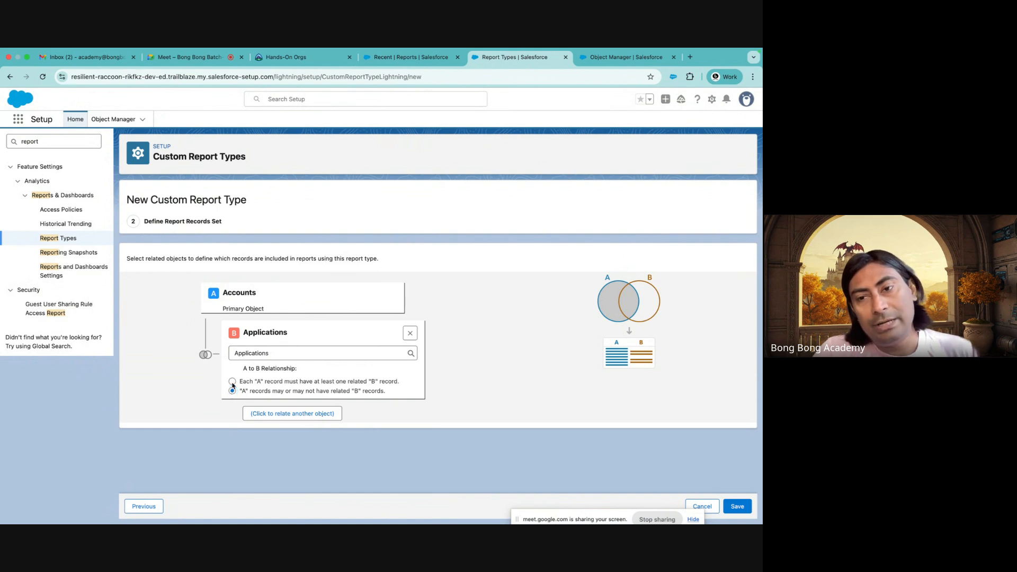
{"action": "left_click", "coordinate": [233, 382]}
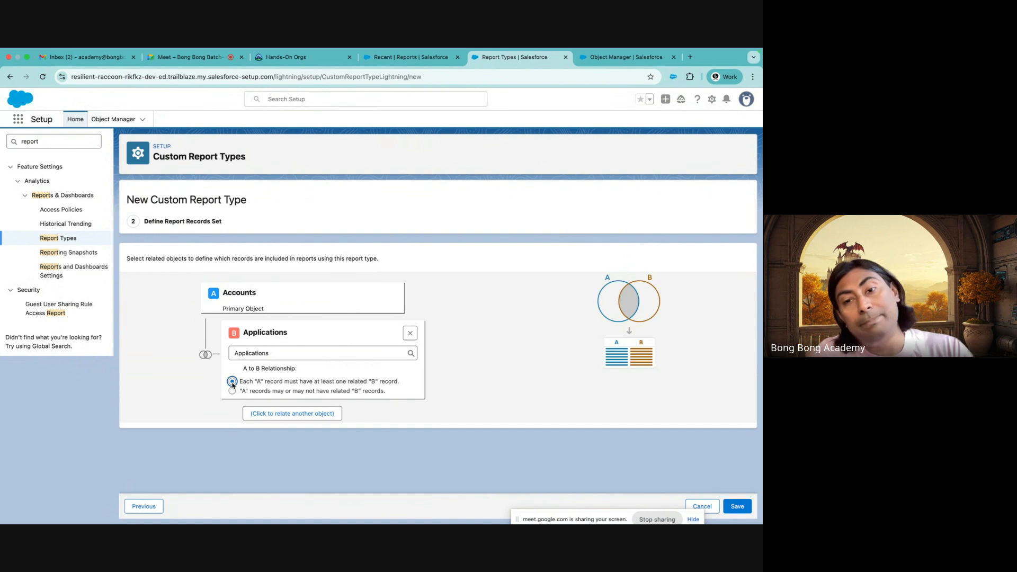
{"action": "left_click", "coordinate": [734, 508]}
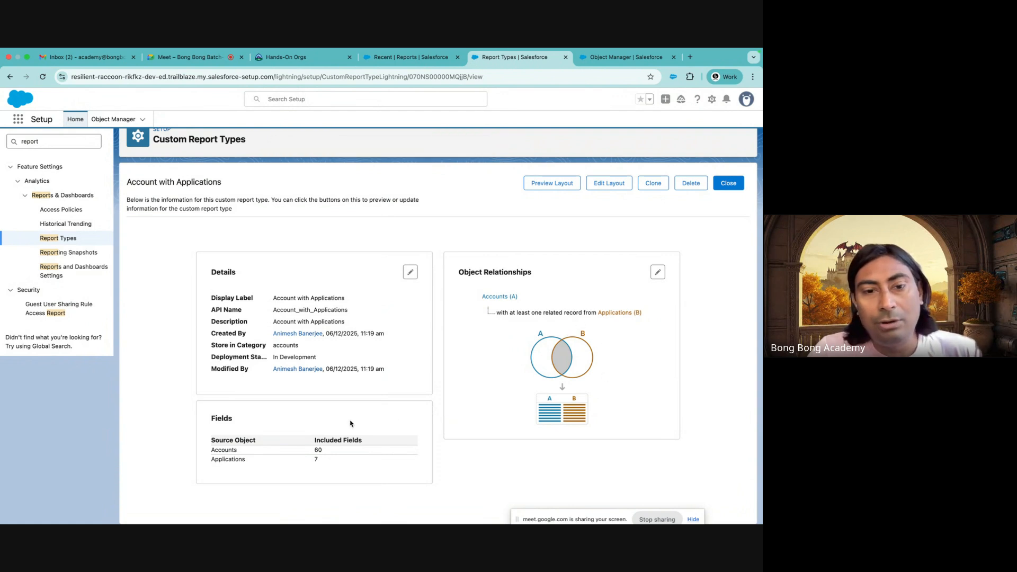
- Review the source objects and included fields of the Account with Applications report type, and return to the custom report types list
{"action": "double_click", "coordinate": [217, 451]}
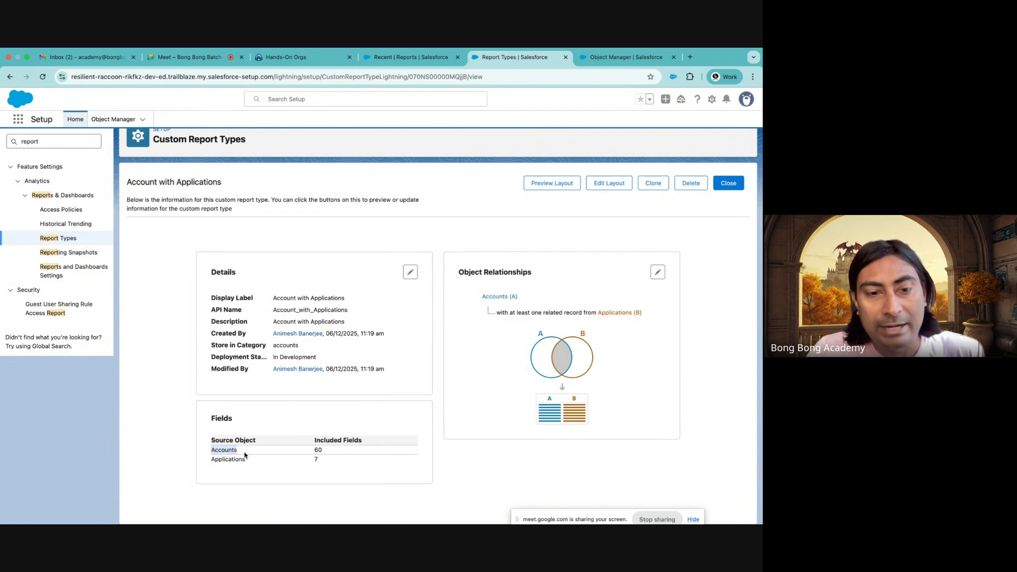
{"action": "left_click_drag", "start_coordinate": [244, 459], "coordinate": [195, 463]}
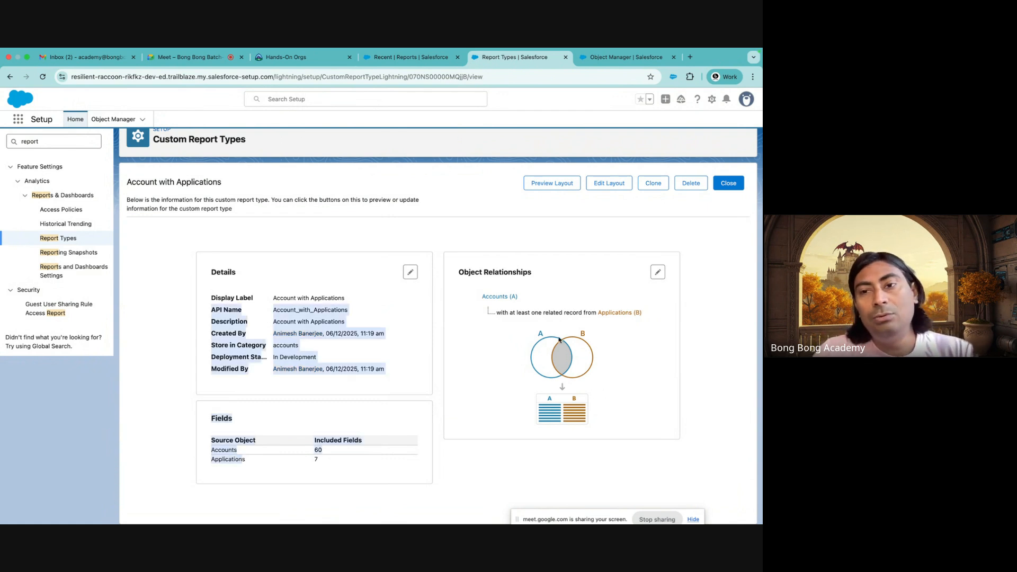
{"action": "left_click", "coordinate": [758, 301]}
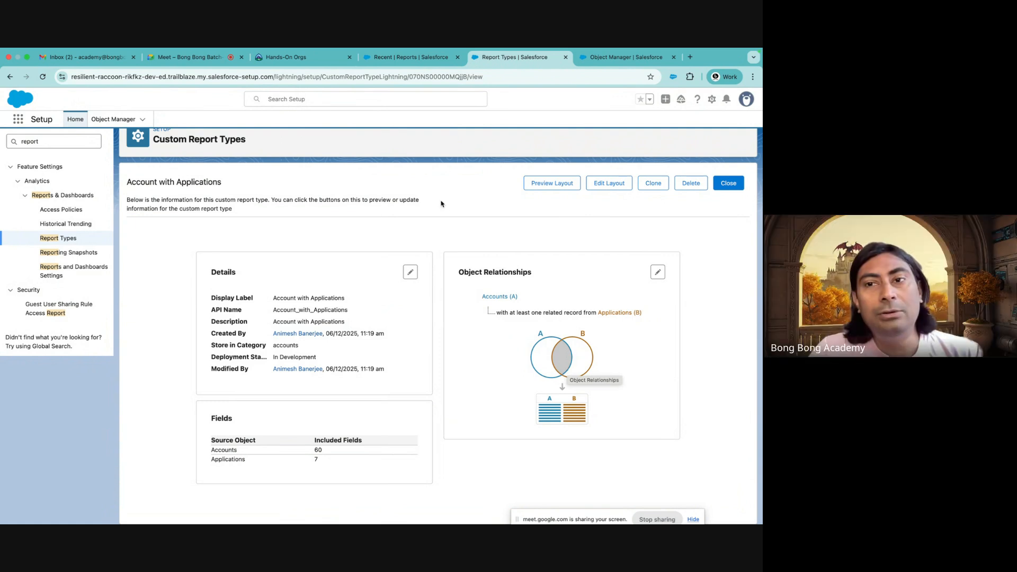
{"action": "left_click", "coordinate": [740, 187]}
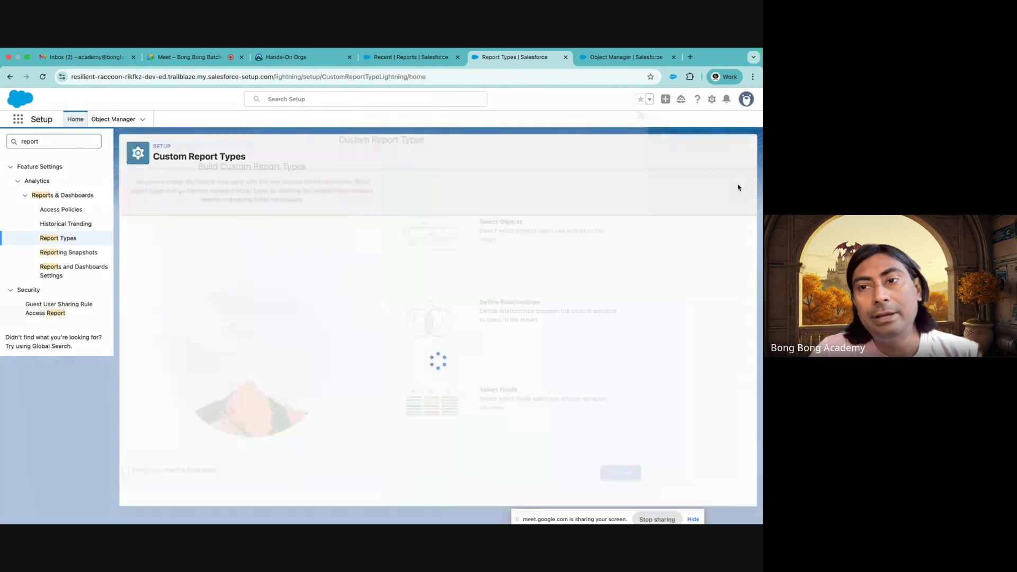
{"action": "left_click", "coordinate": [641, 116]}
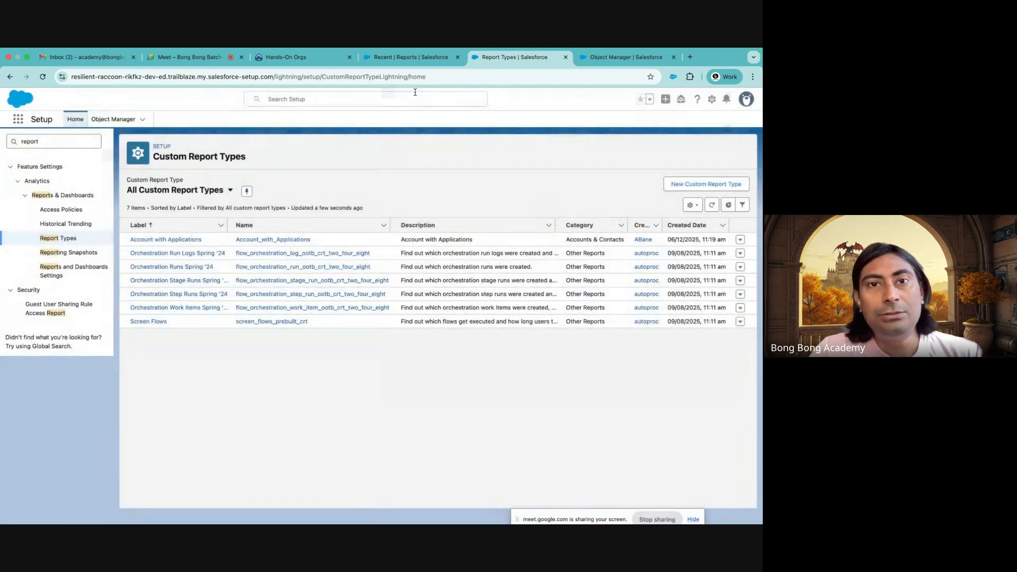
- Return to Reports, start a new report, search all report types for "app", and close the report type selection
{"action": "key", "text": "ctrl+shift+Tab"}
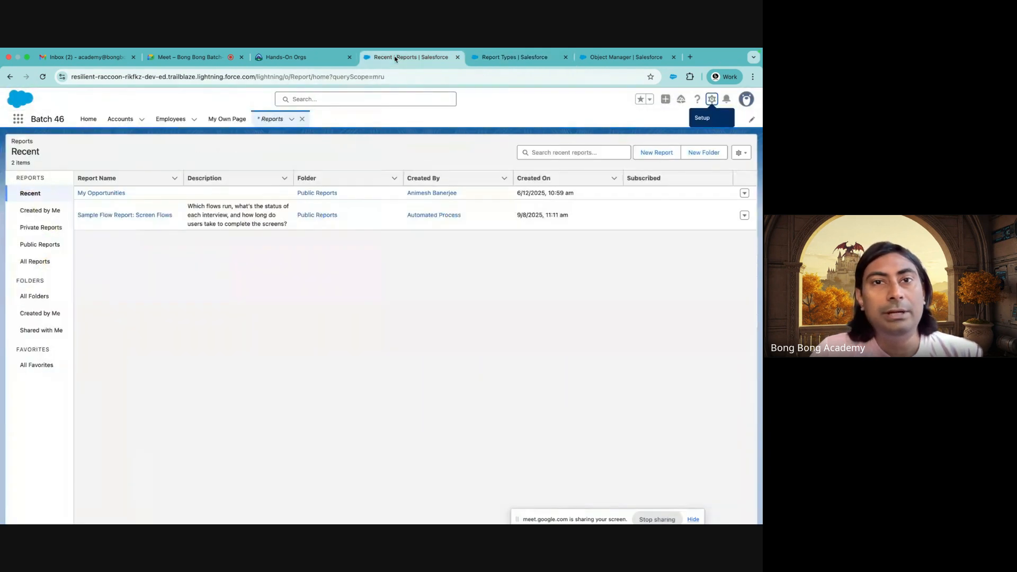
{"action": "left_click", "coordinate": [654, 154]}
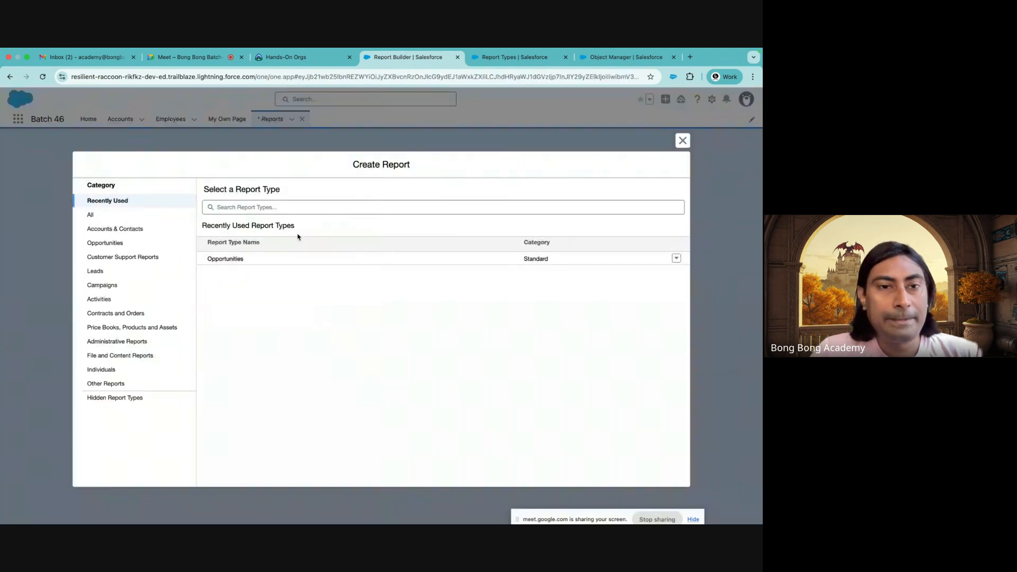
{"action": "left_click", "coordinate": [121, 216]}
{"action": "left_click", "coordinate": [233, 208]}
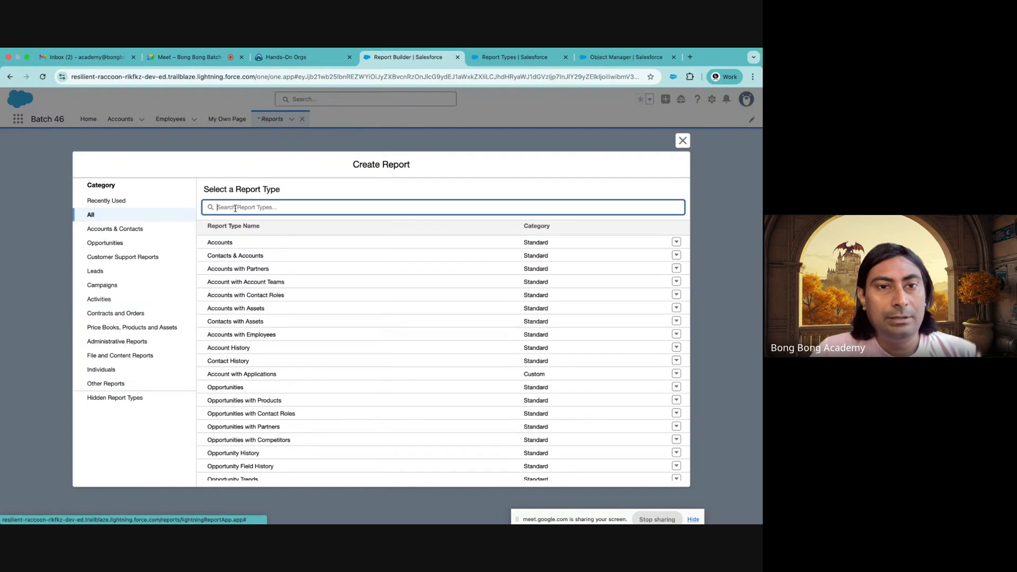
{"action": "type", "text": "app"}
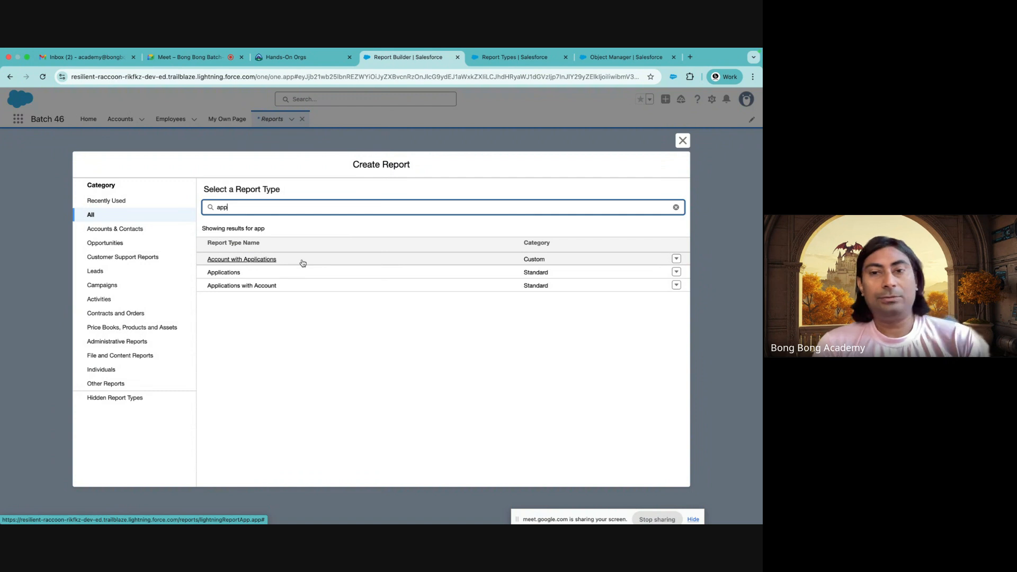
{"action": "left_click", "coordinate": [682, 141]}
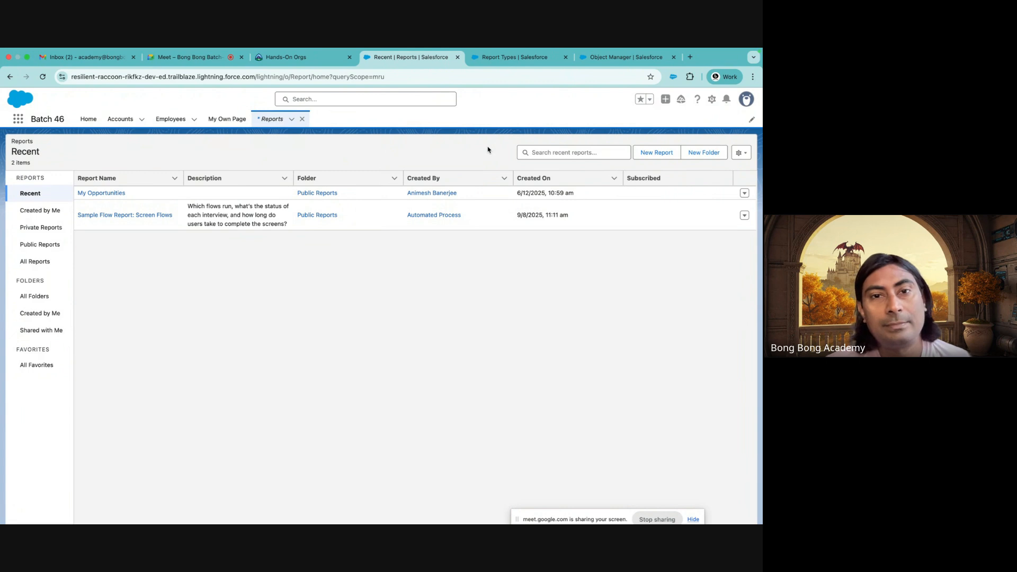
- Open the subscription settings of the My Opportunities report and compare the Daily, Weekly and Monthly frequency options, ending on Daily
{"action": "left_click", "coordinate": [109, 194]}
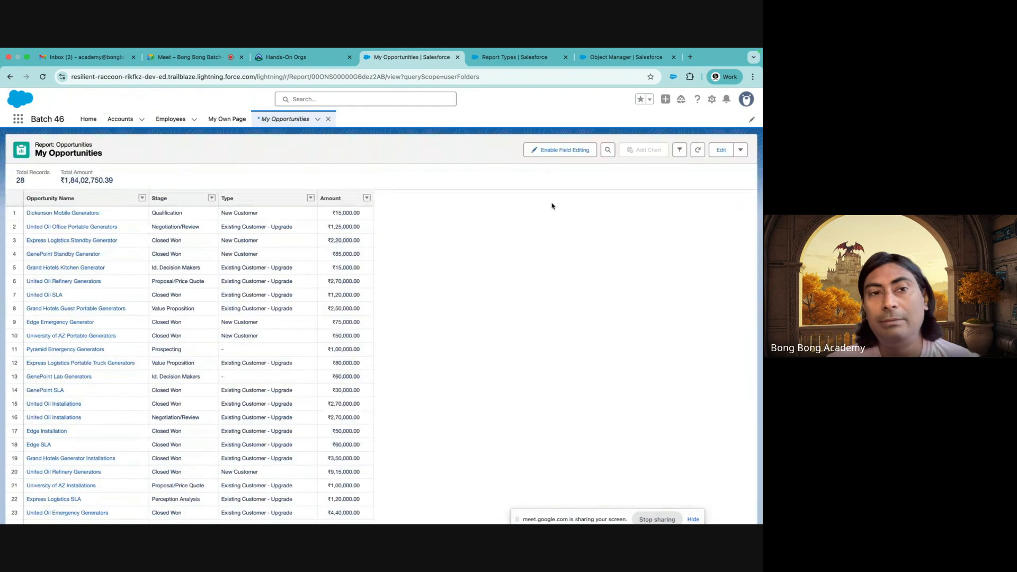
{"action": "left_click", "coordinate": [740, 151]}
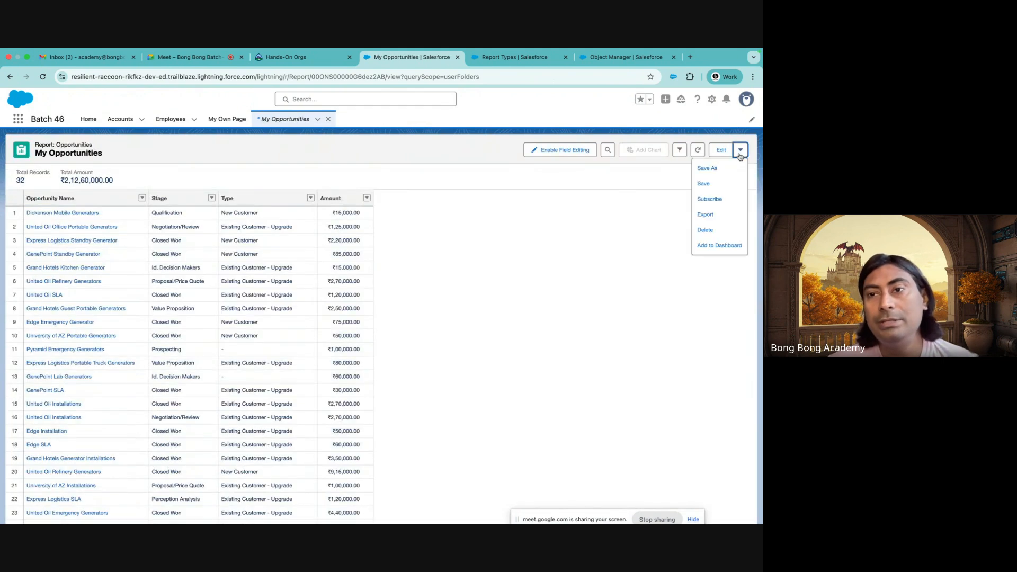
{"action": "left_click", "coordinate": [711, 199]}
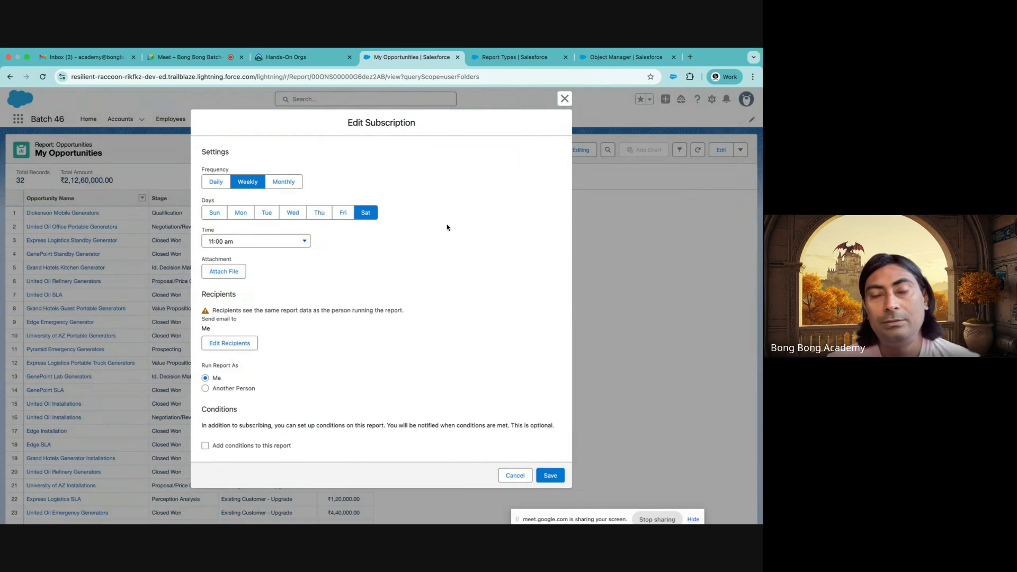
{"action": "left_click", "coordinate": [209, 183]}
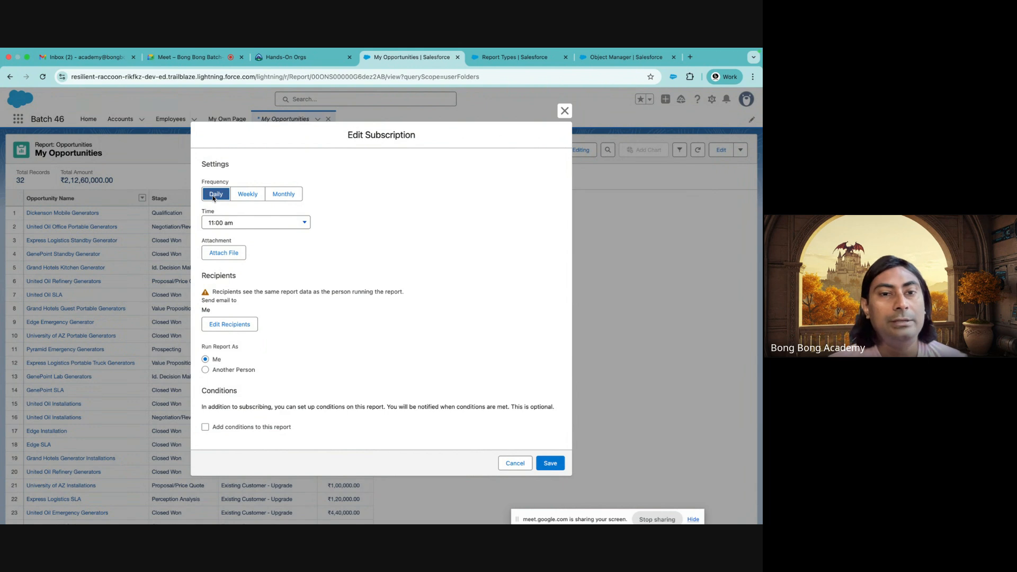
{"action": "left_click", "coordinate": [246, 196]}
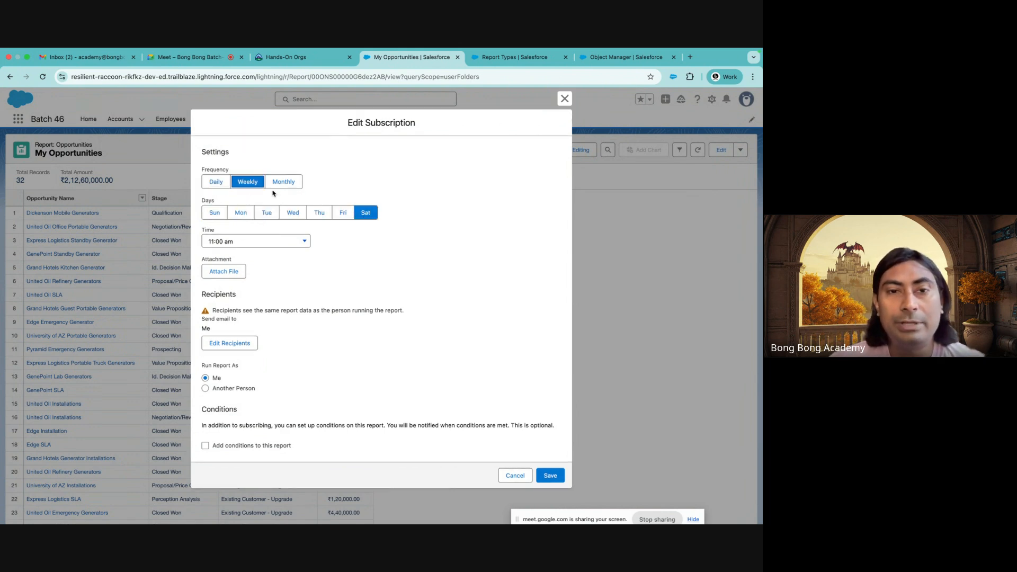
{"action": "left_click", "coordinate": [287, 187]}
{"action": "left_click", "coordinate": [227, 184]}
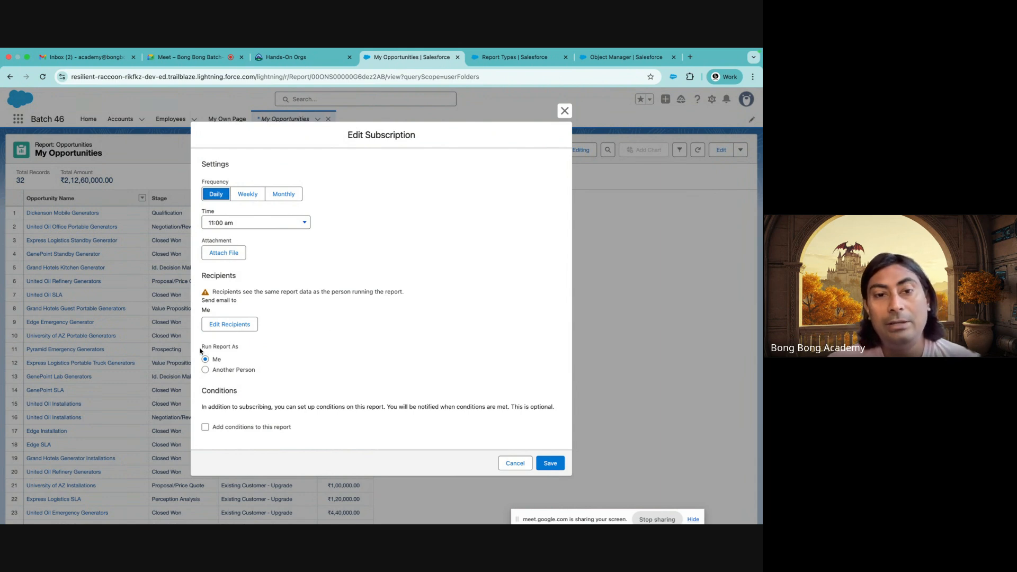
- Look at the subscription's Run Report As setting, and open and close its recipient editor
{"action": "left_click_drag", "start_coordinate": [200, 348], "coordinate": [248, 350]}
{"action": "left_click", "coordinate": [255, 351]}
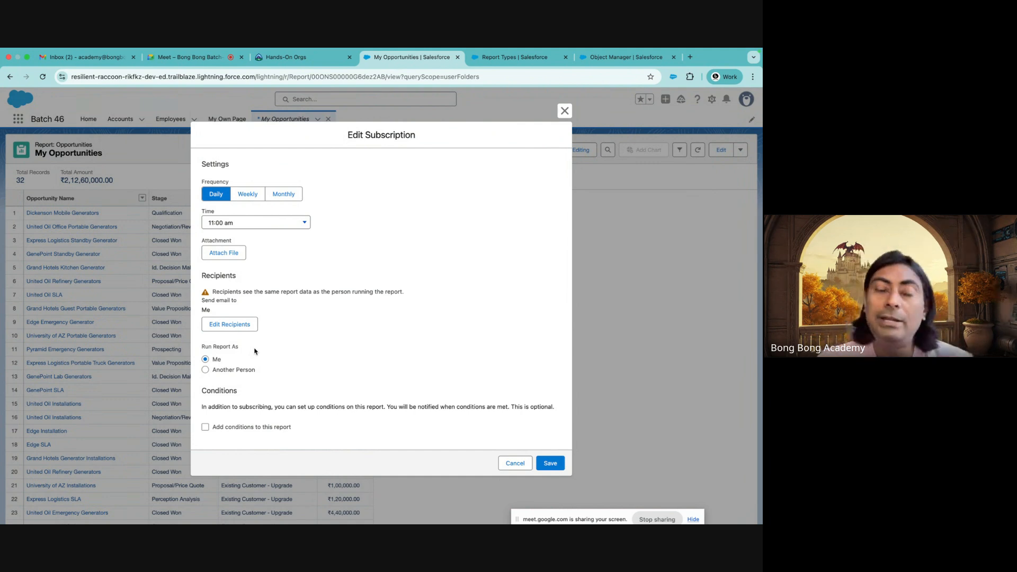
{"action": "left_click", "coordinate": [220, 328]}
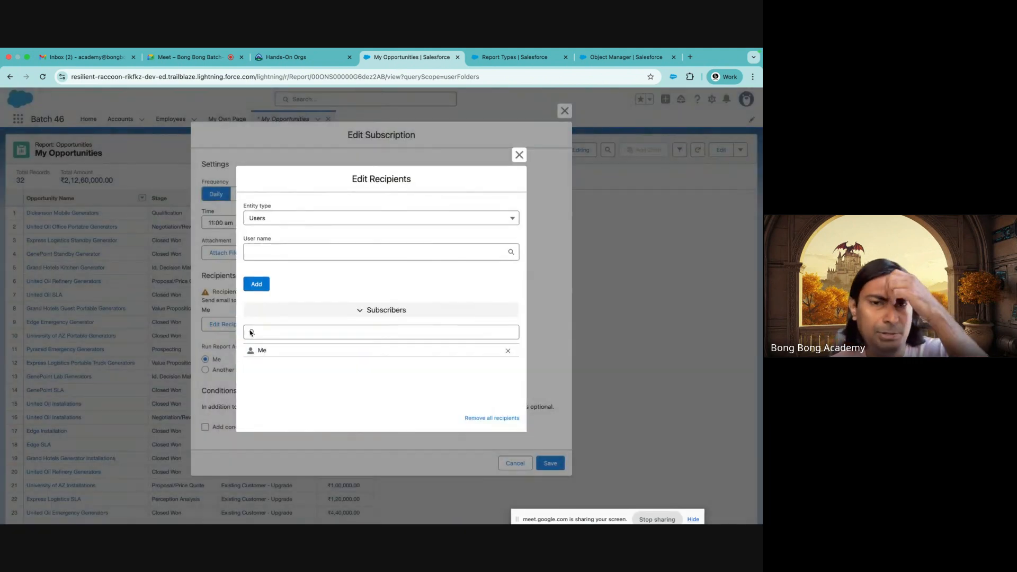
{"action": "left_click", "coordinate": [519, 155]}
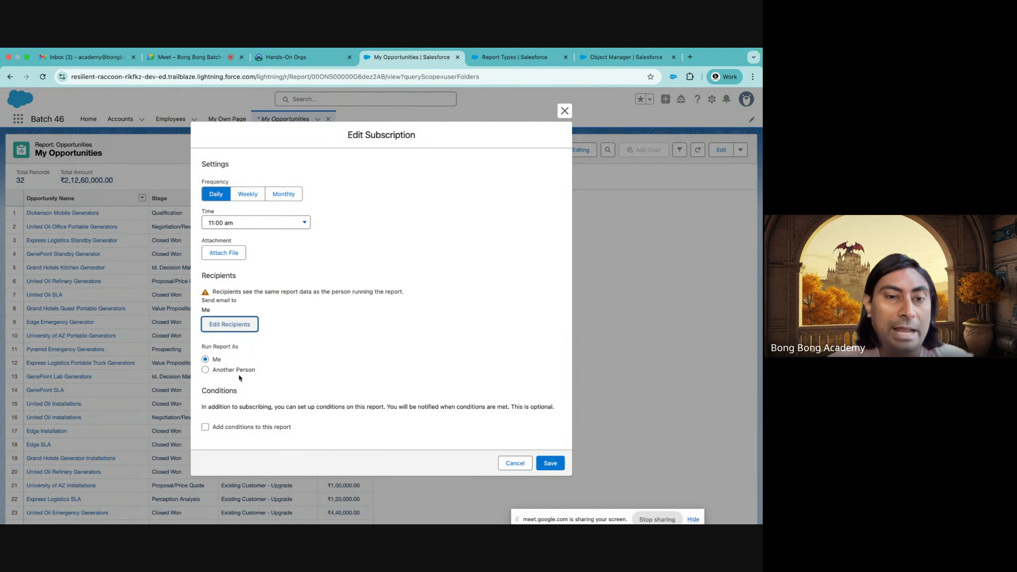
- Compare the Me and Another Person options for running the report, return to Me, and close the subscription without saving
{"action": "left_click", "coordinate": [210, 370]}
{"action": "left_click", "coordinate": [209, 348]}
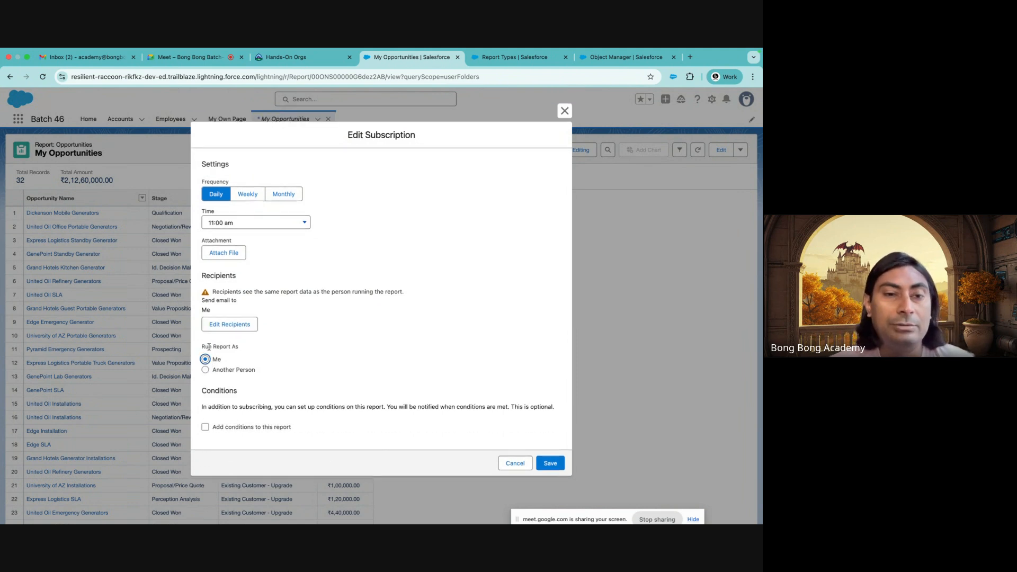
{"action": "left_click", "coordinate": [205, 370]}
{"action": "left_click", "coordinate": [207, 348]}
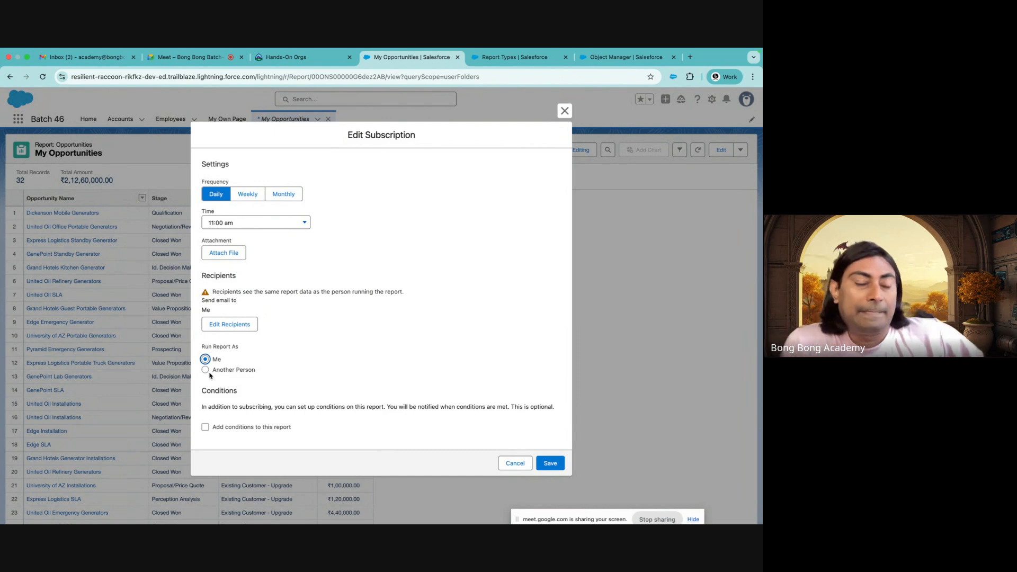
{"action": "left_click", "coordinate": [206, 370]}
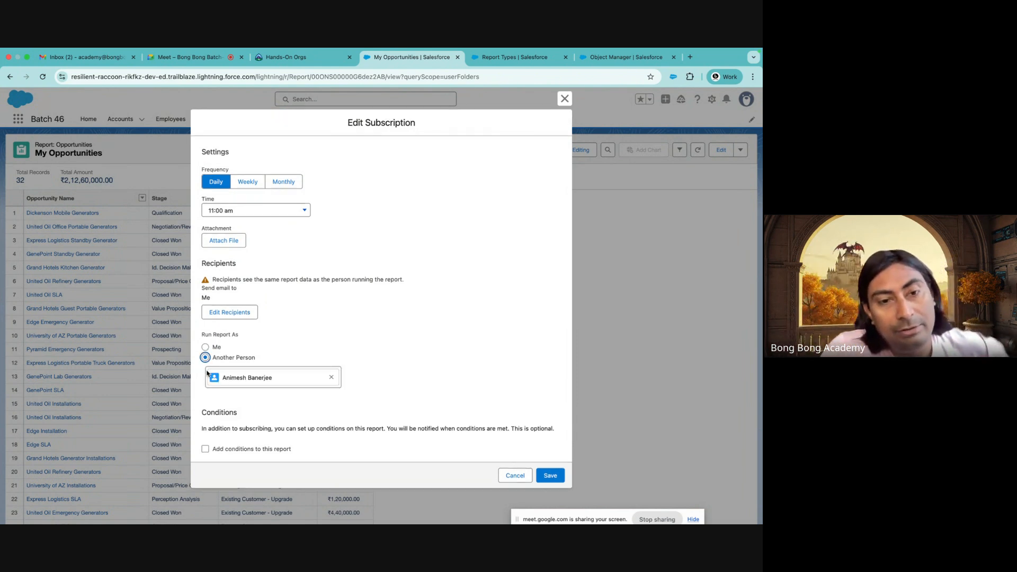
{"action": "left_click", "coordinate": [205, 347]}
{"action": "left_click_drag", "start_coordinate": [203, 347], "coordinate": [296, 351]}
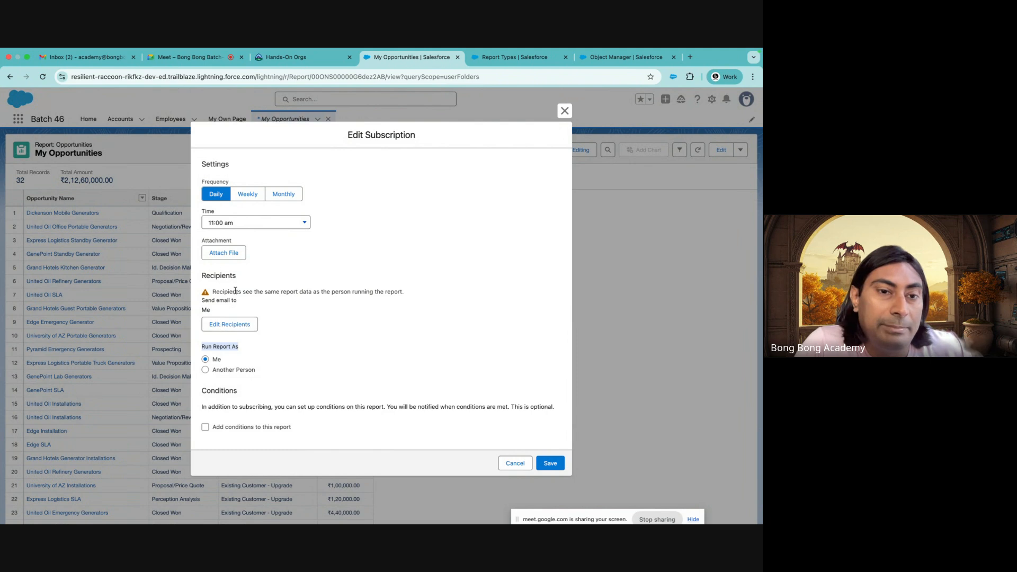
{"action": "left_click", "coordinate": [205, 359]}
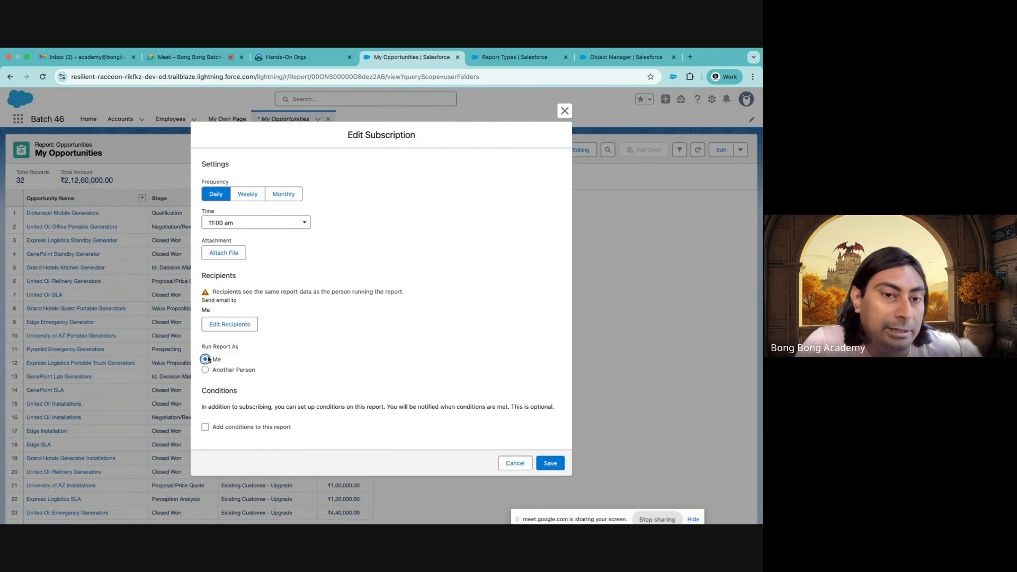
{"action": "left_click_drag", "start_coordinate": [203, 346], "coordinate": [277, 354]}
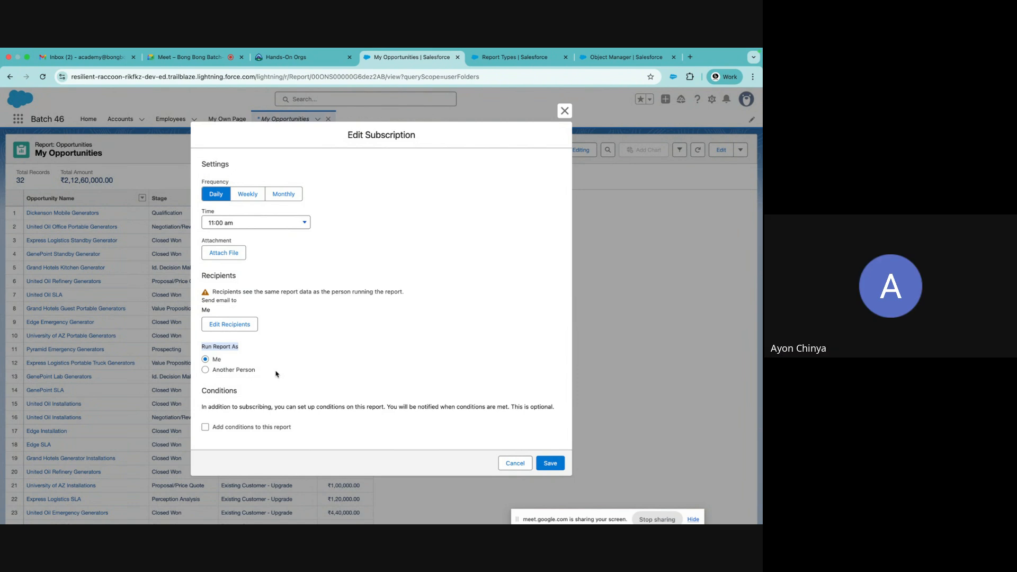
{"action": "left_click", "coordinate": [565, 111]}
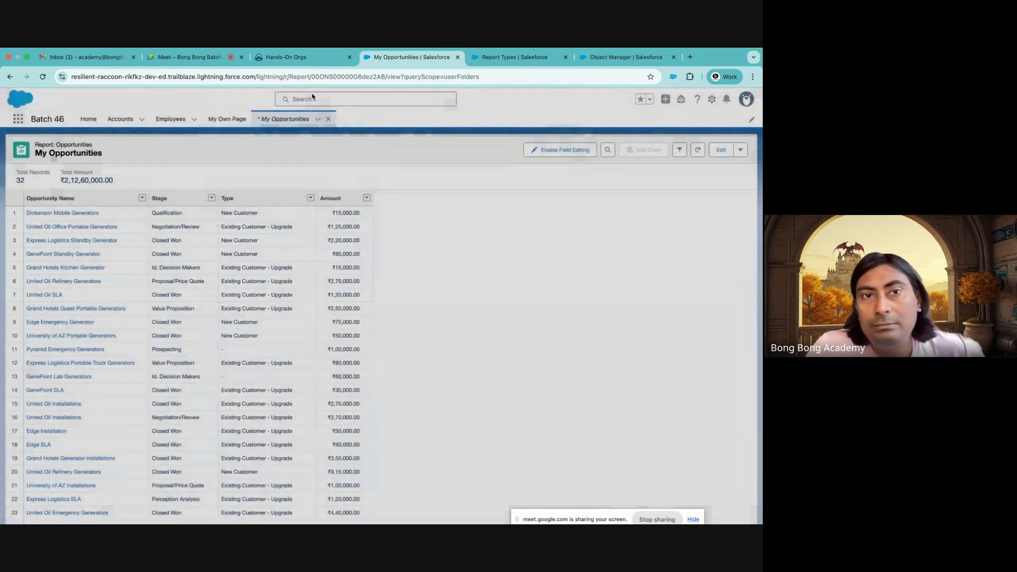
- Switch to the Google Meet call
{"action": "left_click", "coordinate": [192, 58]}
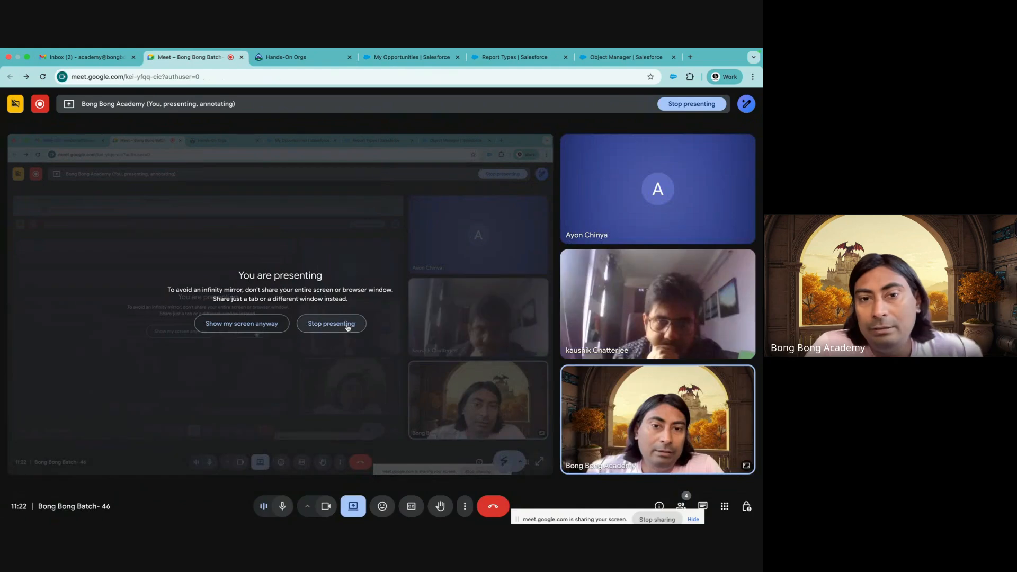